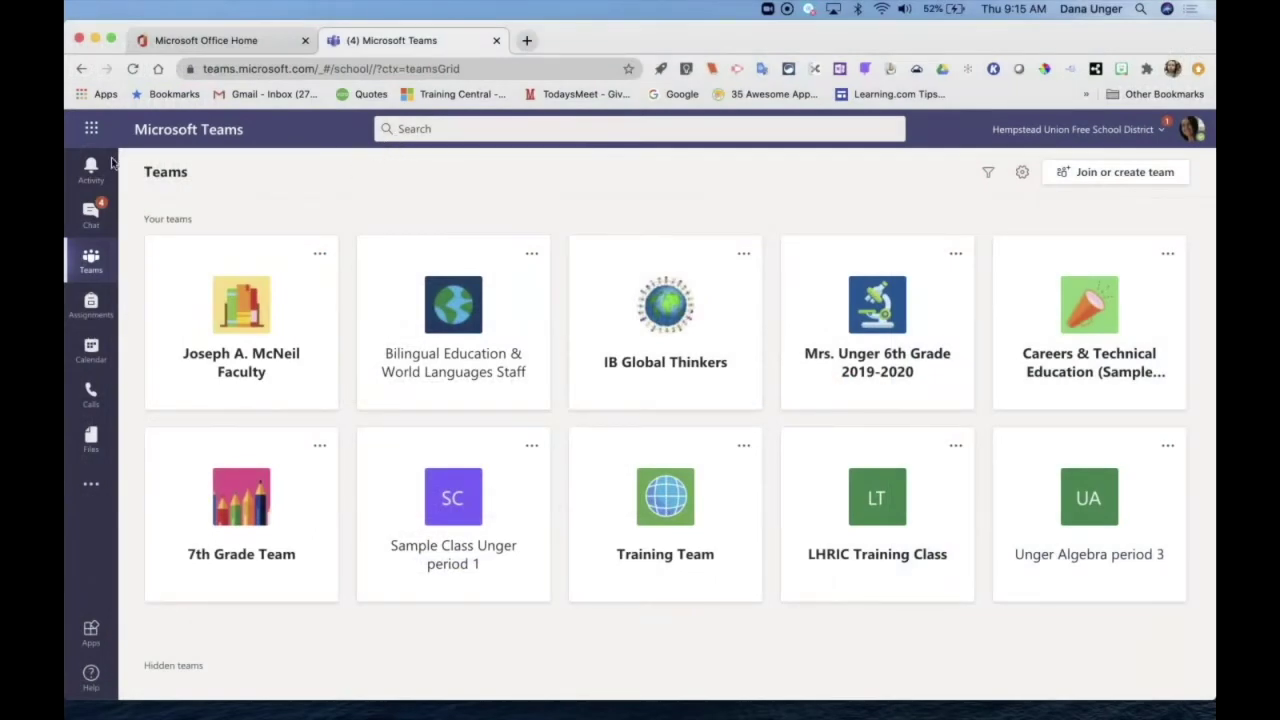
{"action": "left_click", "coordinate": [92, 128]}
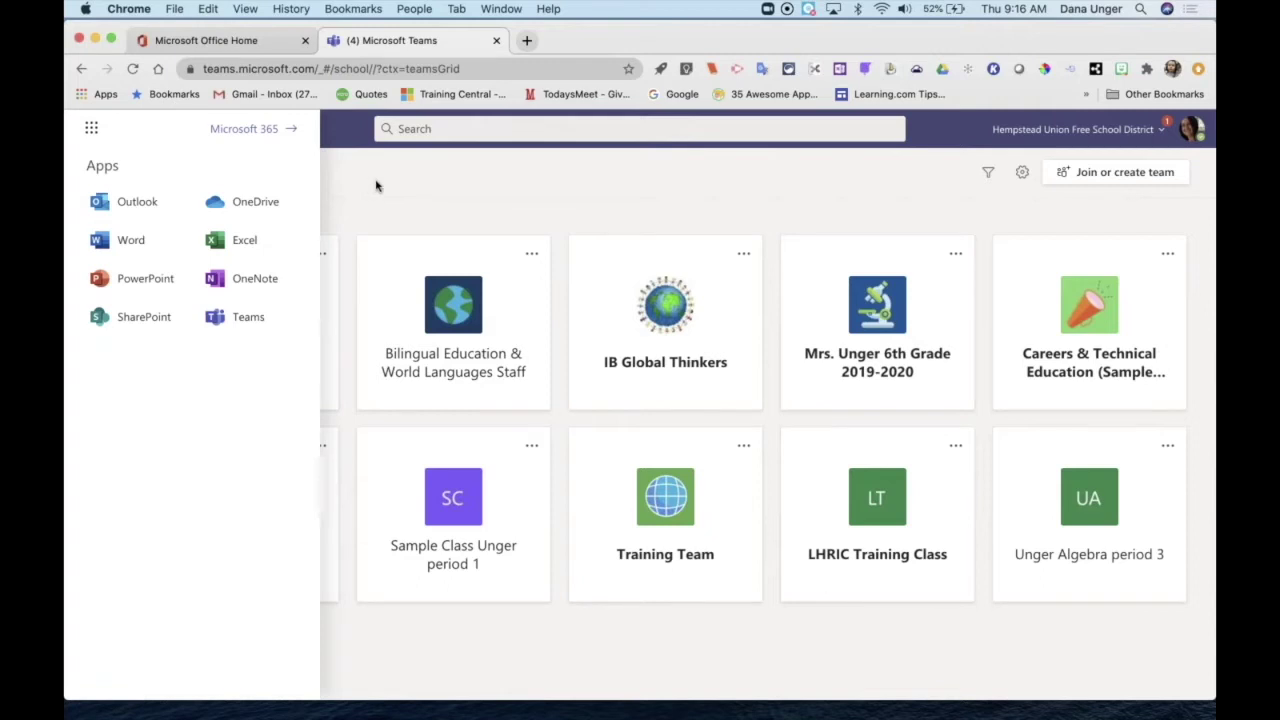
{"action": "left_click", "coordinate": [376, 185]}
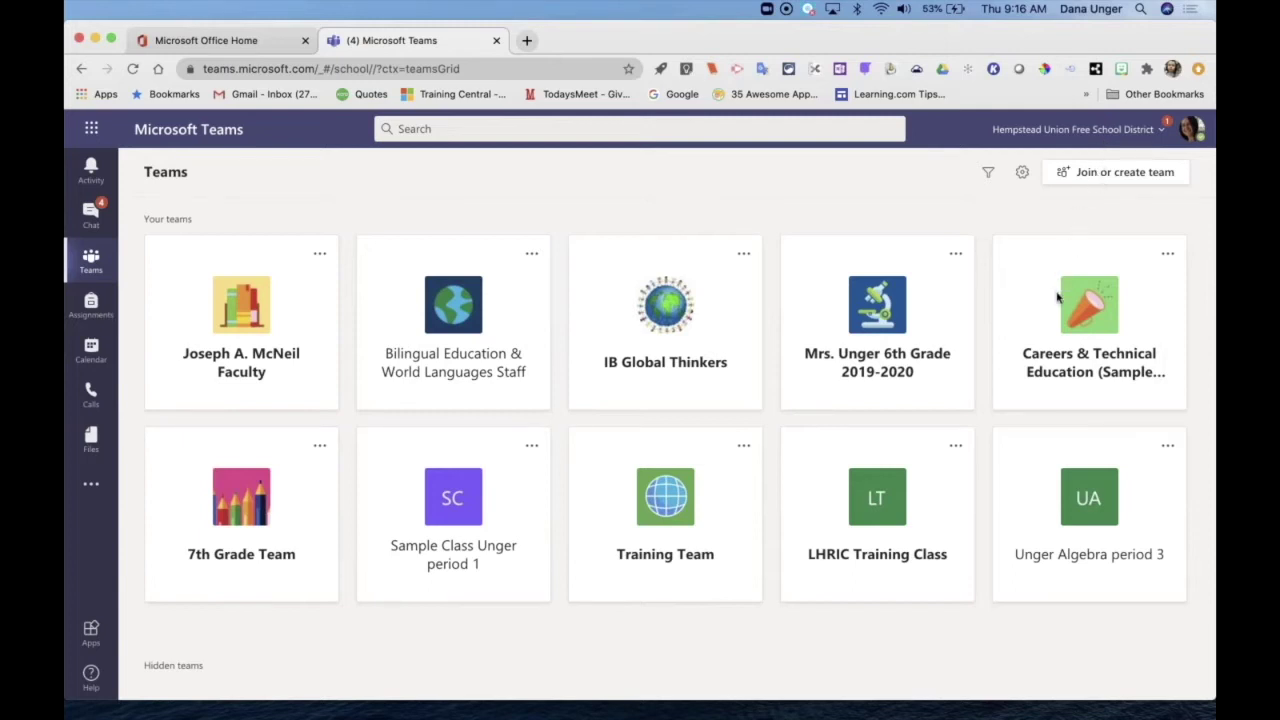
Step: Create a new team of type Class, naming it with the teacher's surname followed by "English period 3"
{"action": "left_click", "coordinate": [1100, 175]}
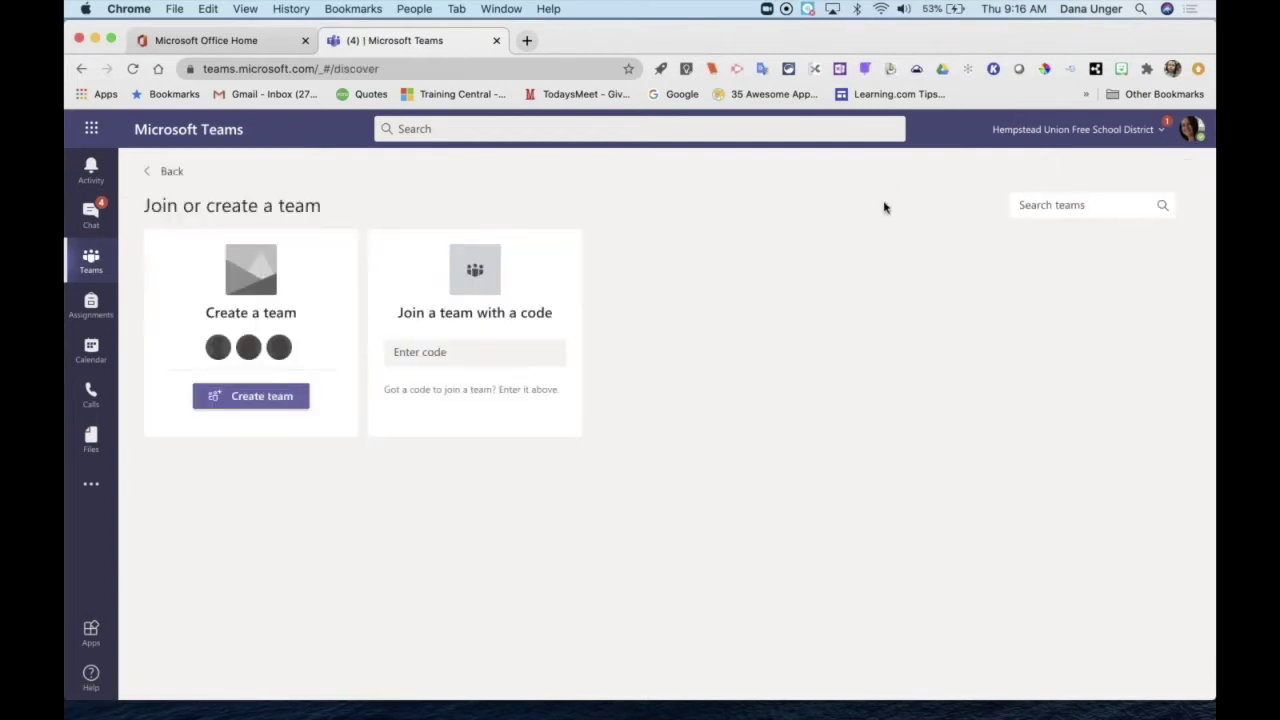
{"action": "left_click", "coordinate": [257, 397]}
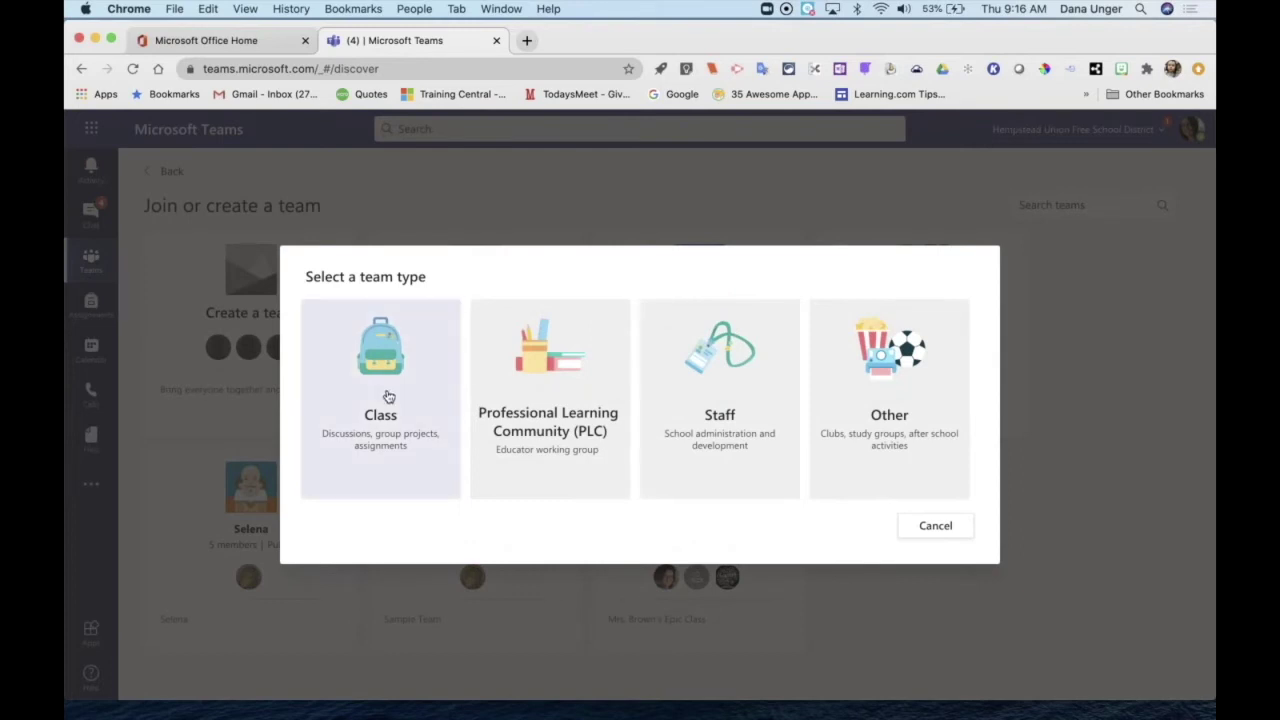
{"action": "left_click", "coordinate": [388, 397]}
{"action": "type", "text": "Ung"}
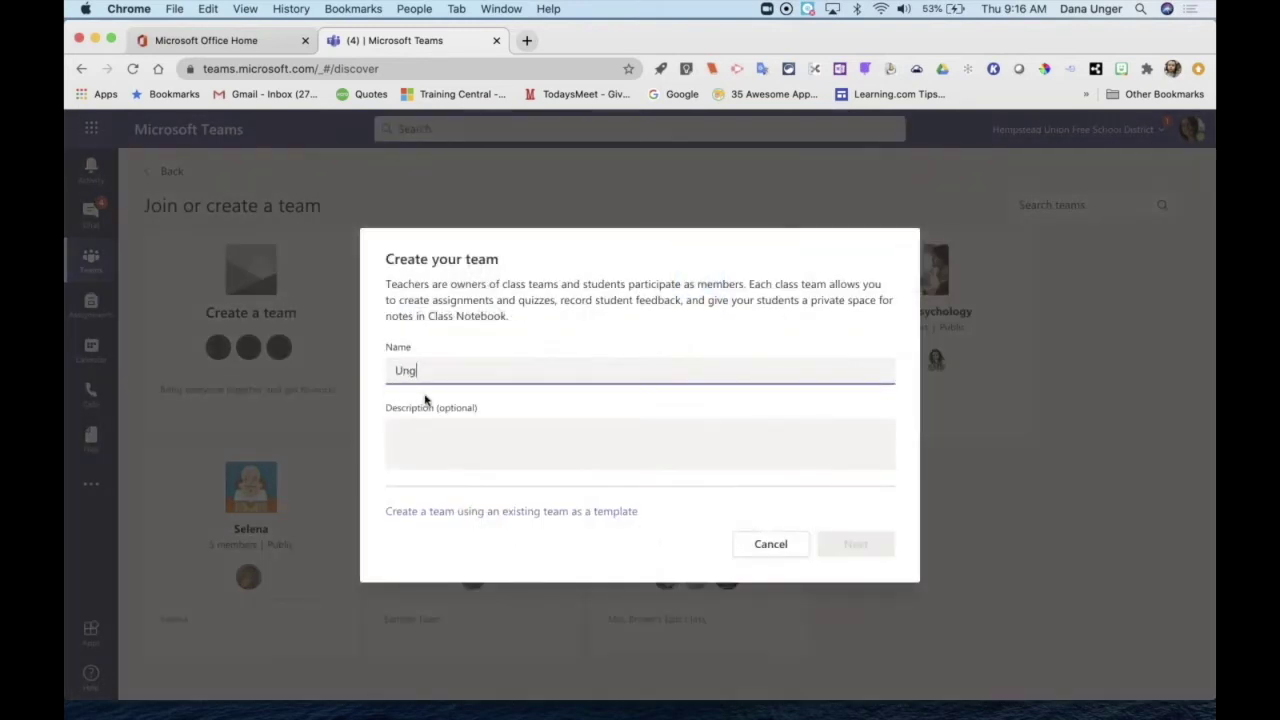
{"action": "type", "text": "er English period 3"}
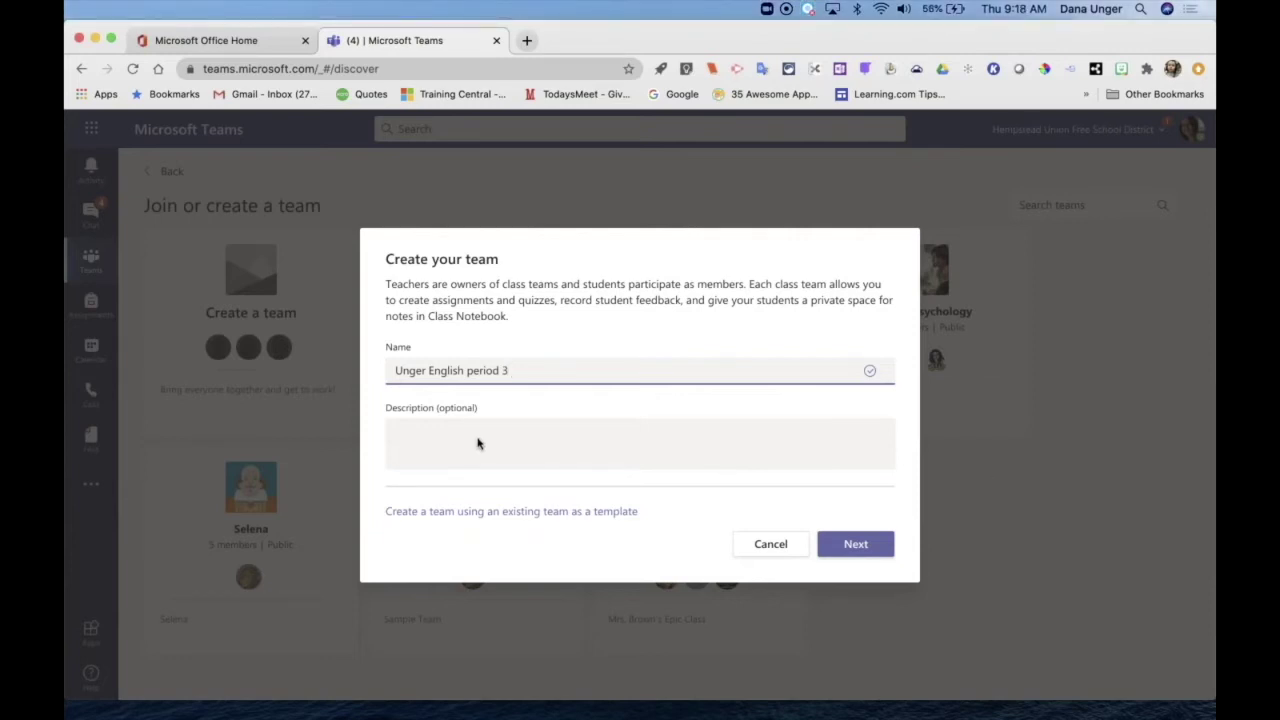
{"action": "left_click", "coordinate": [857, 554]}
{"action": "left_click", "coordinate": [857, 553]}
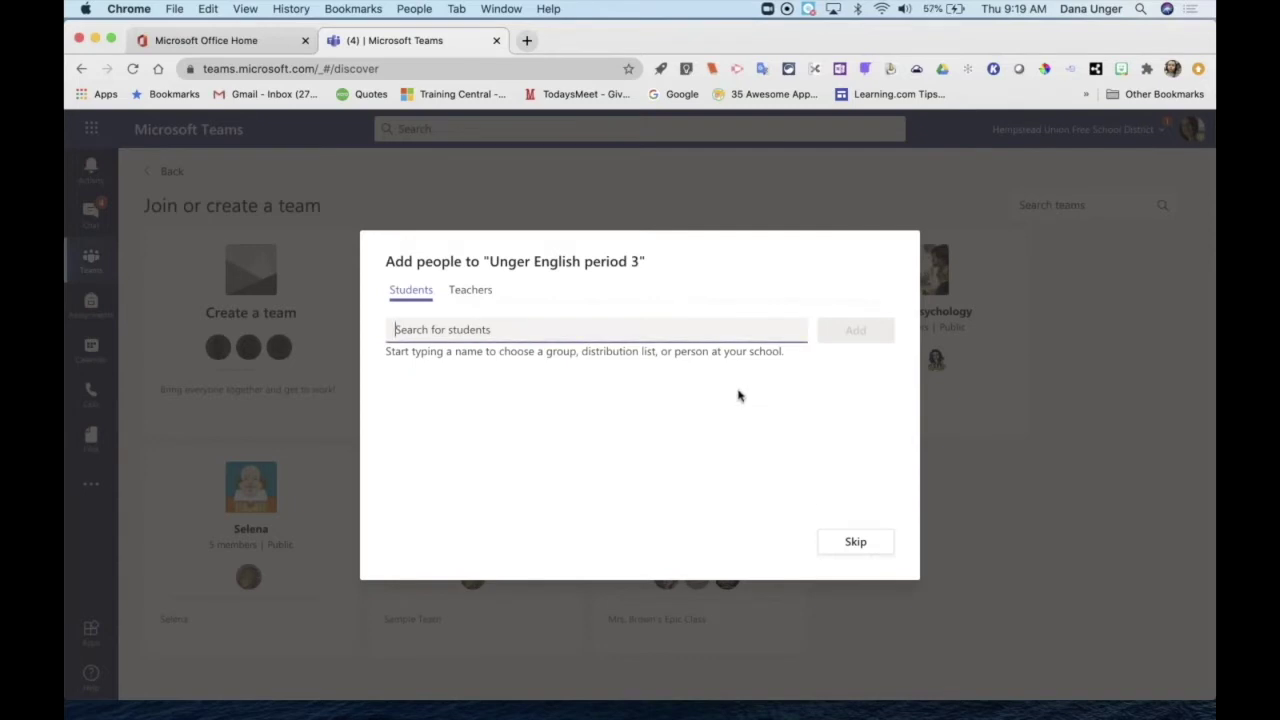
{"action": "type", "text": "bb"}
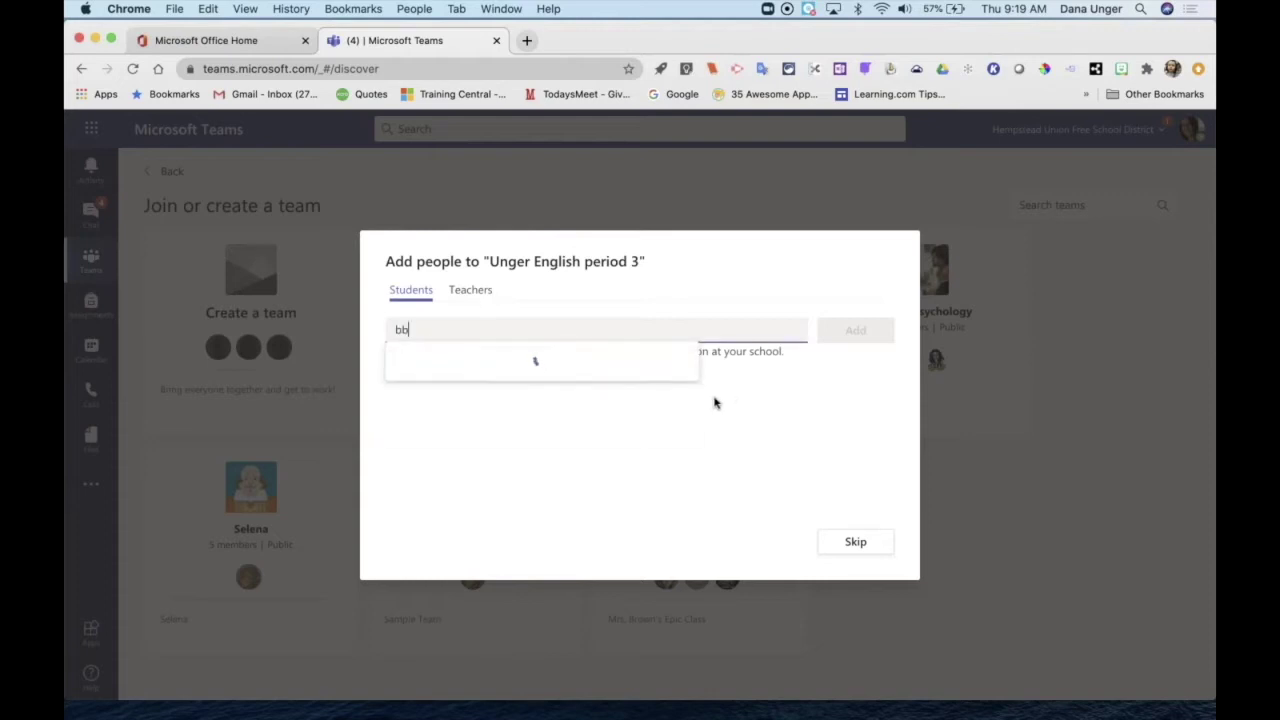
{"action": "key", "text": "BackSpace"}
{"action": "key", "text": "BackSpace"}
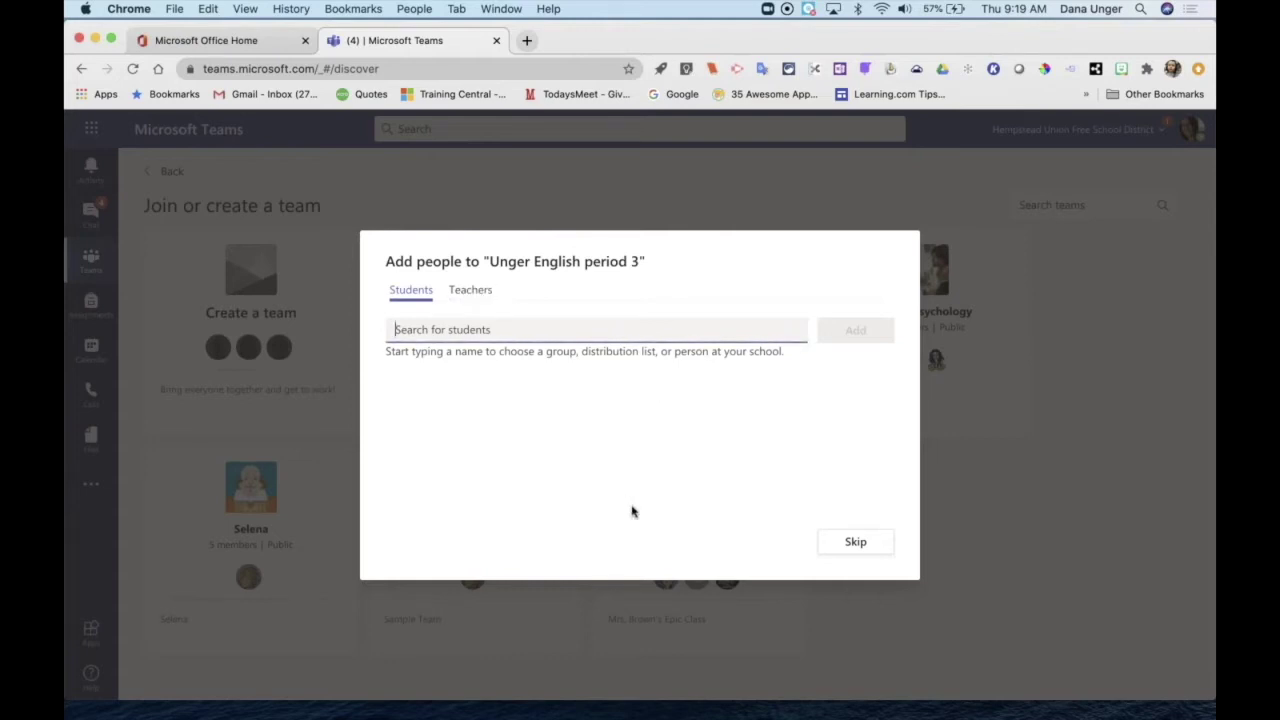
Step: Finish creating the class team without adding students, and set its grade level to Secondary in the class details
{"action": "left_click", "coordinate": [855, 542]}
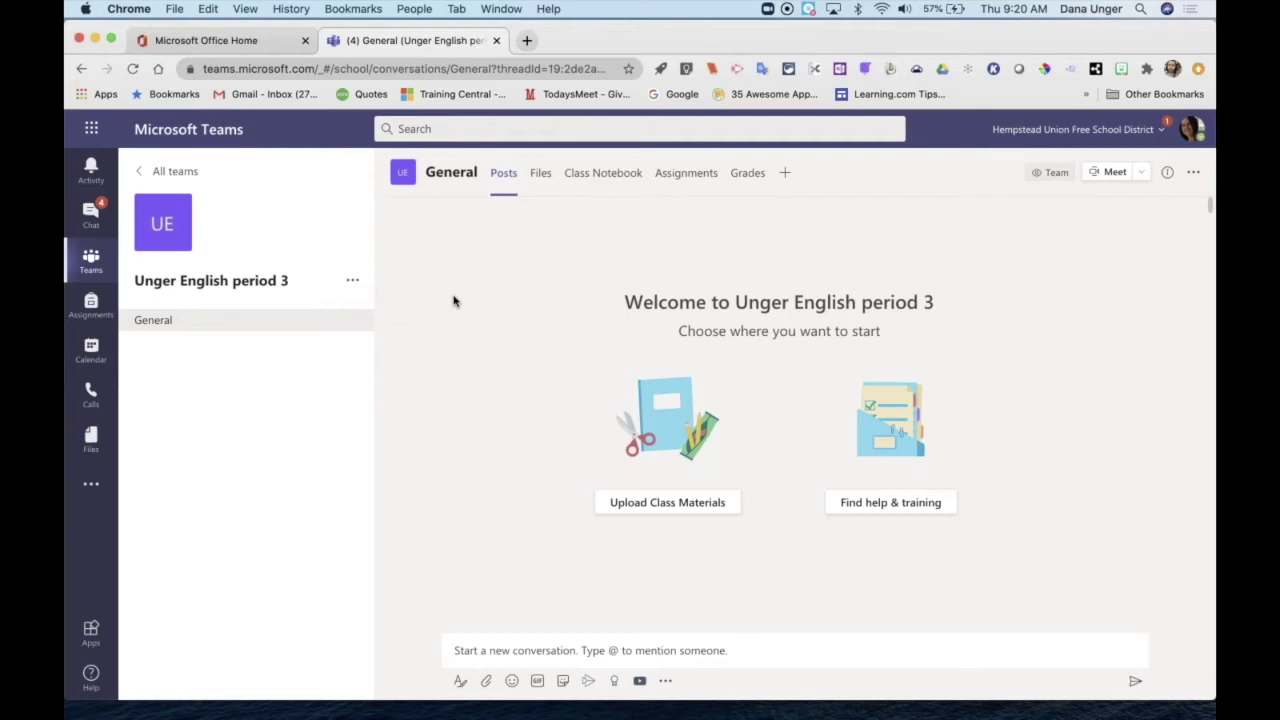
{"action": "mouse_move", "coordinate": [165, 222]}
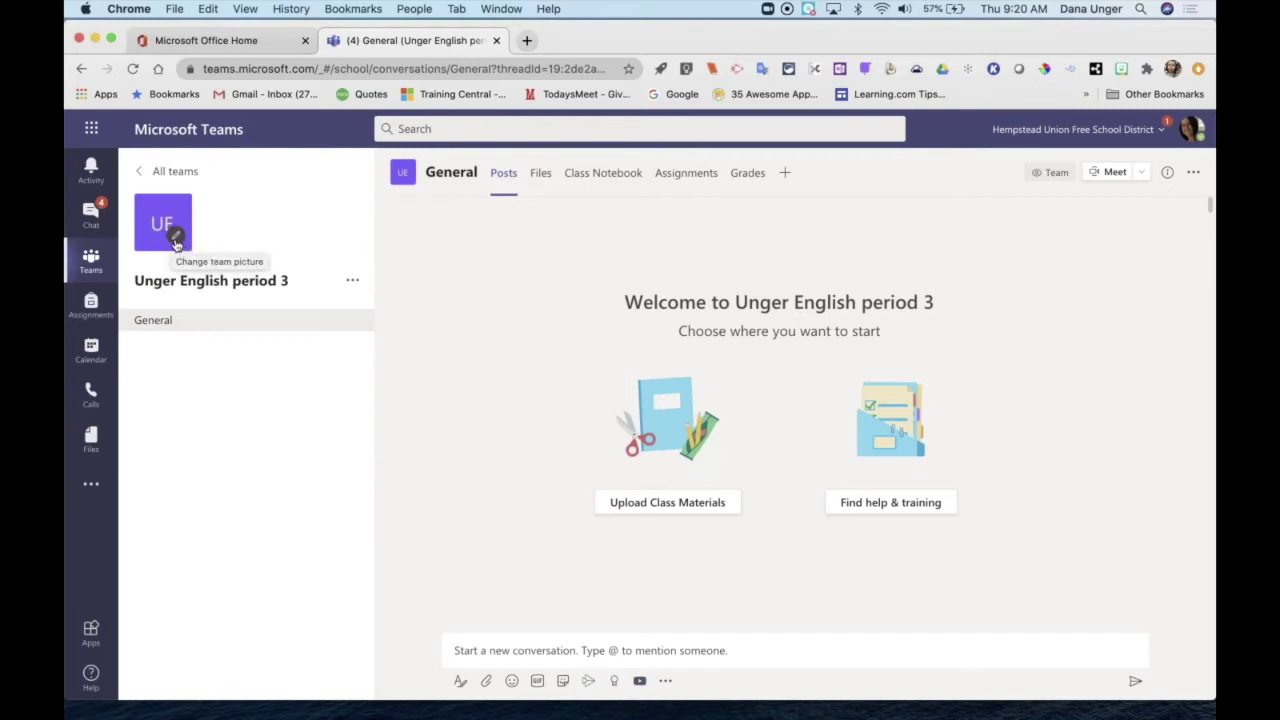
{"action": "left_click", "coordinate": [176, 243]}
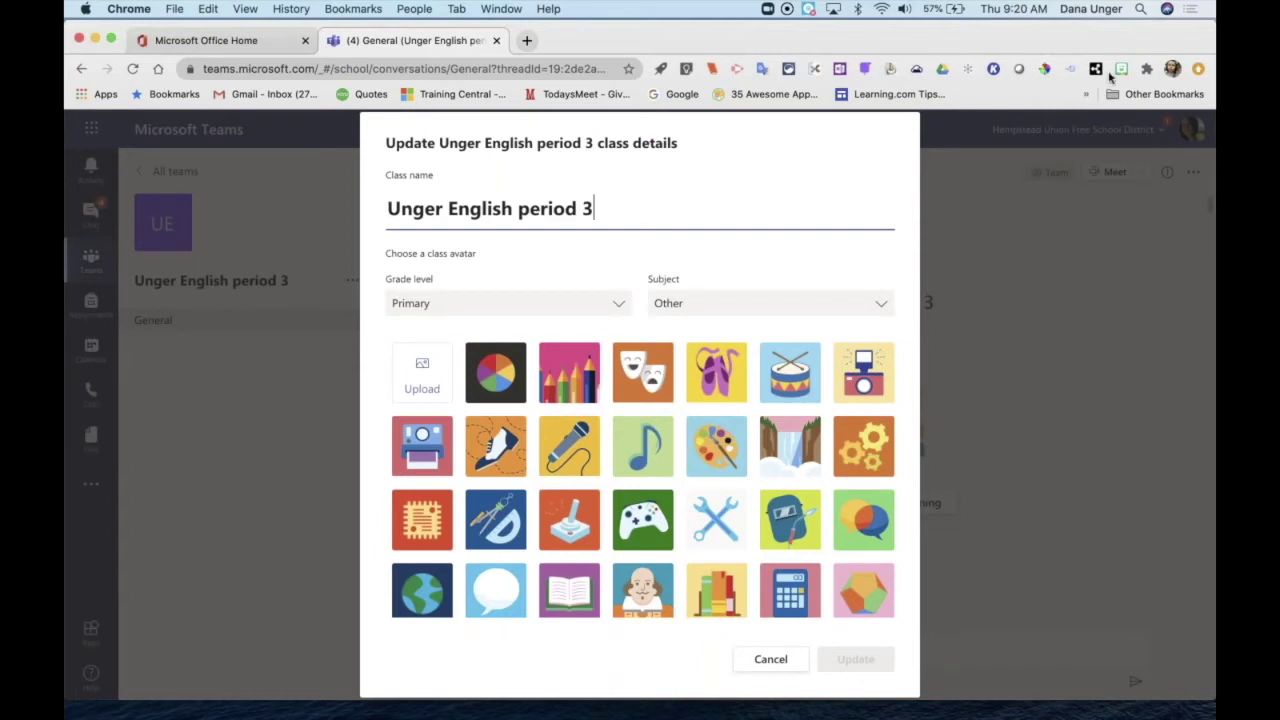
{"action": "left_click", "coordinate": [507, 304]}
{"action": "left_click", "coordinate": [418, 378]}
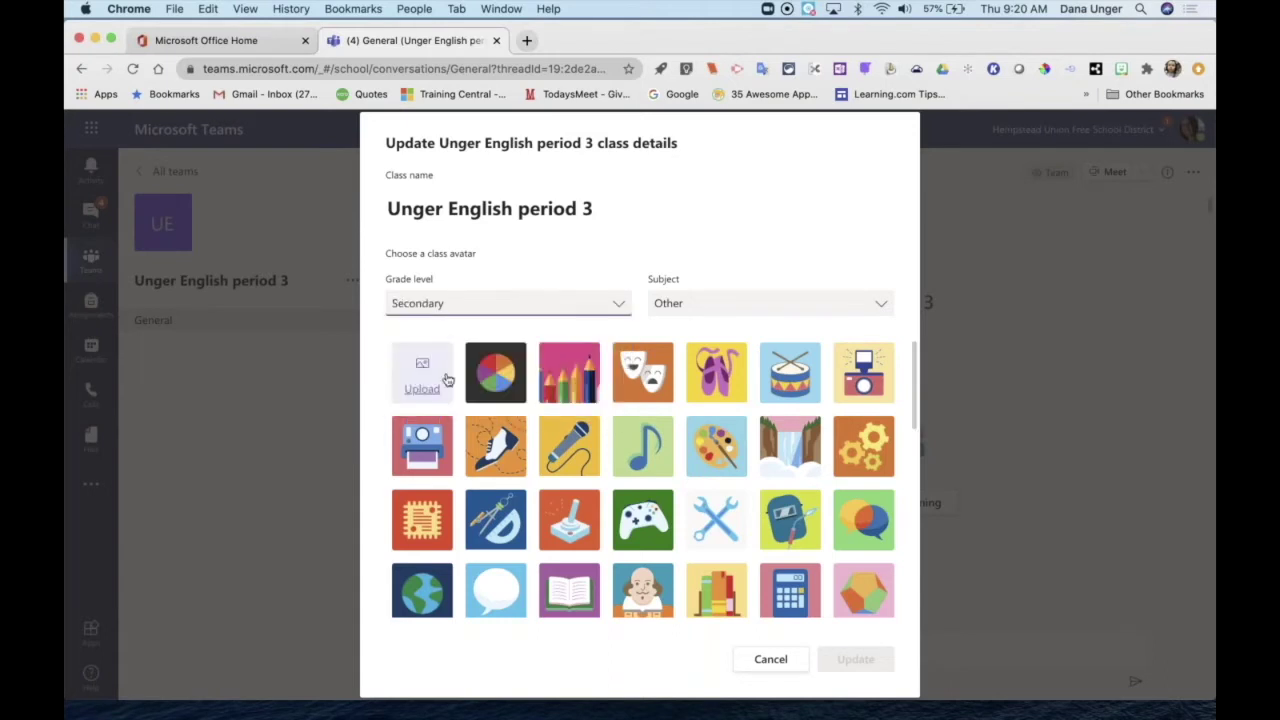
Step: Set the class subject to Social Sciences
{"action": "left_click", "coordinate": [702, 305]}
{"action": "scroll", "coordinate": [686, 374], "scroll_direction": "down", "scroll_amount": 3}
{"action": "scroll", "coordinate": [700, 378], "scroll_direction": "down", "scroll_amount": 2}
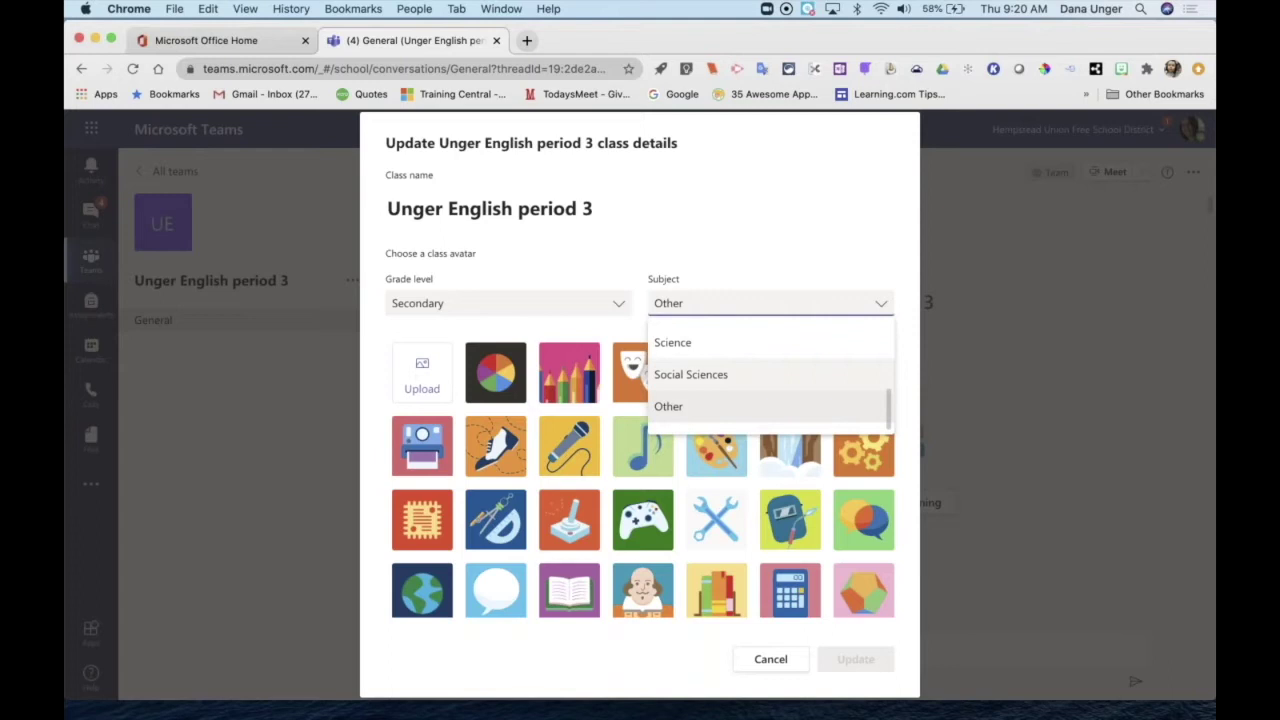
{"action": "left_click", "coordinate": [688, 376]}
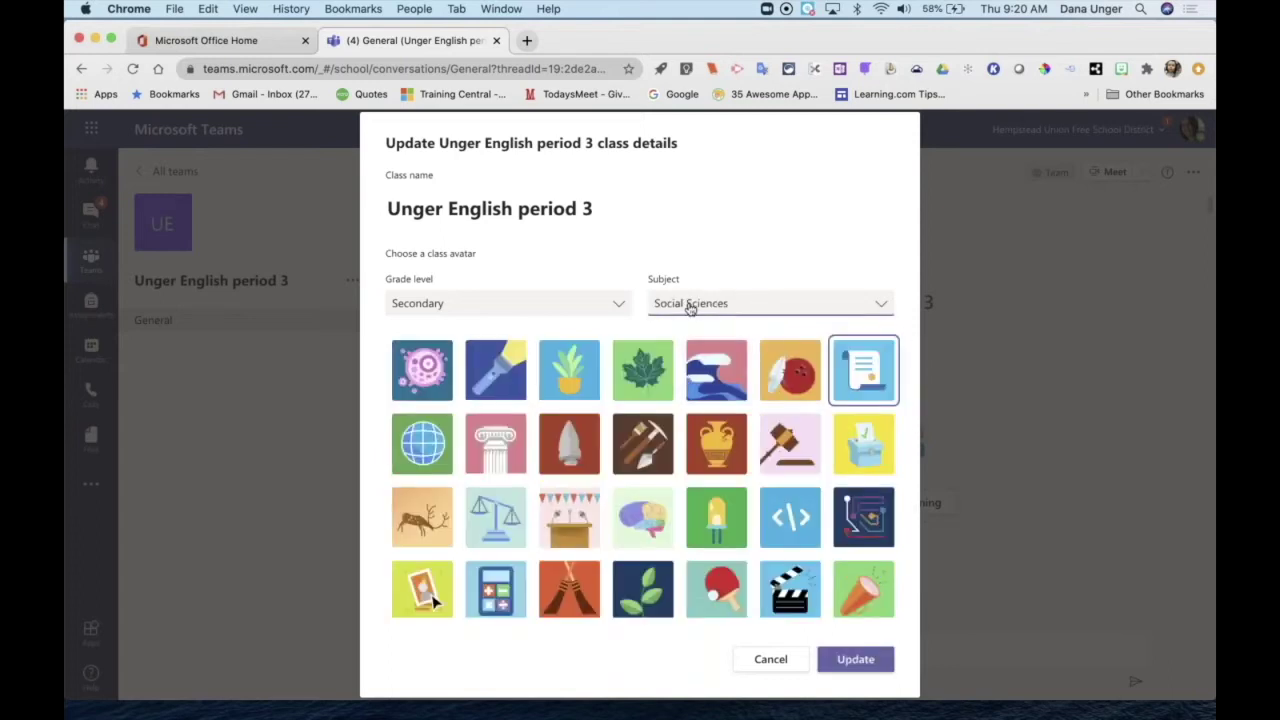
Step: Set the class subject to Art and Design, choose the theatre masks avatar and save the class details
{"action": "left_click", "coordinate": [689, 309]}
{"action": "scroll", "coordinate": [674, 360], "scroll_direction": "up", "scroll_amount": 5}
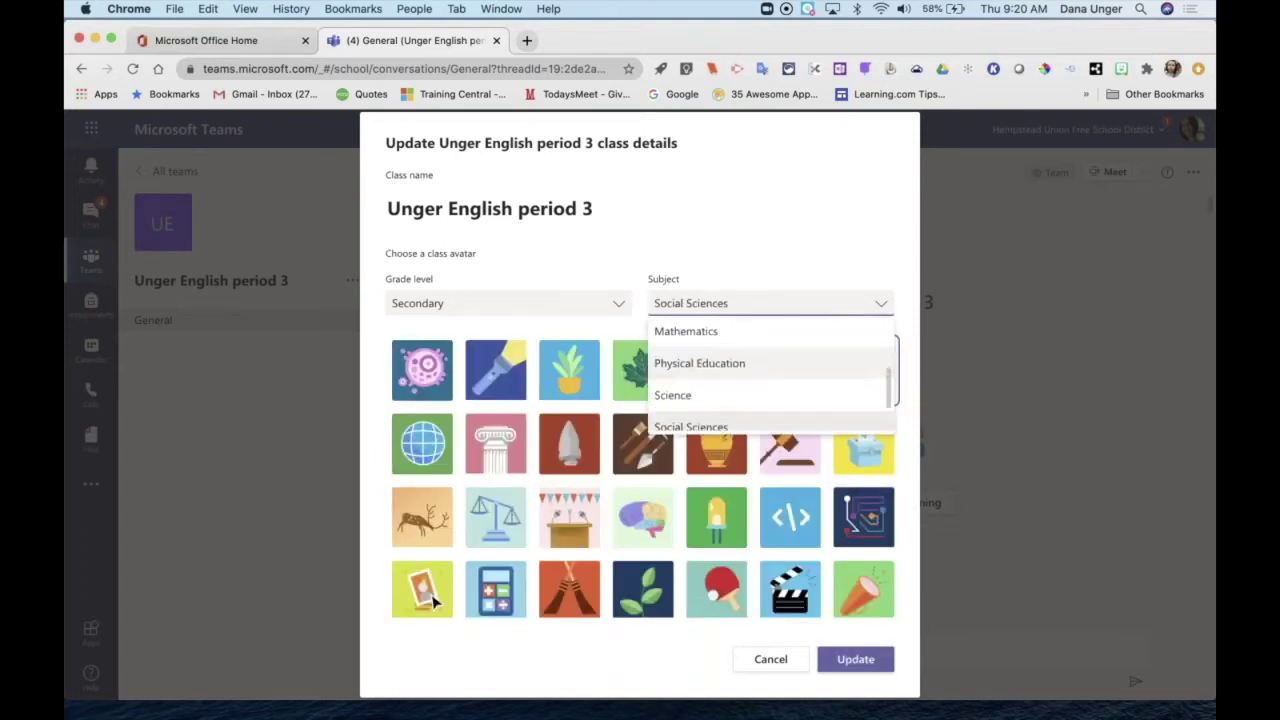
{"action": "left_click", "coordinate": [676, 346]}
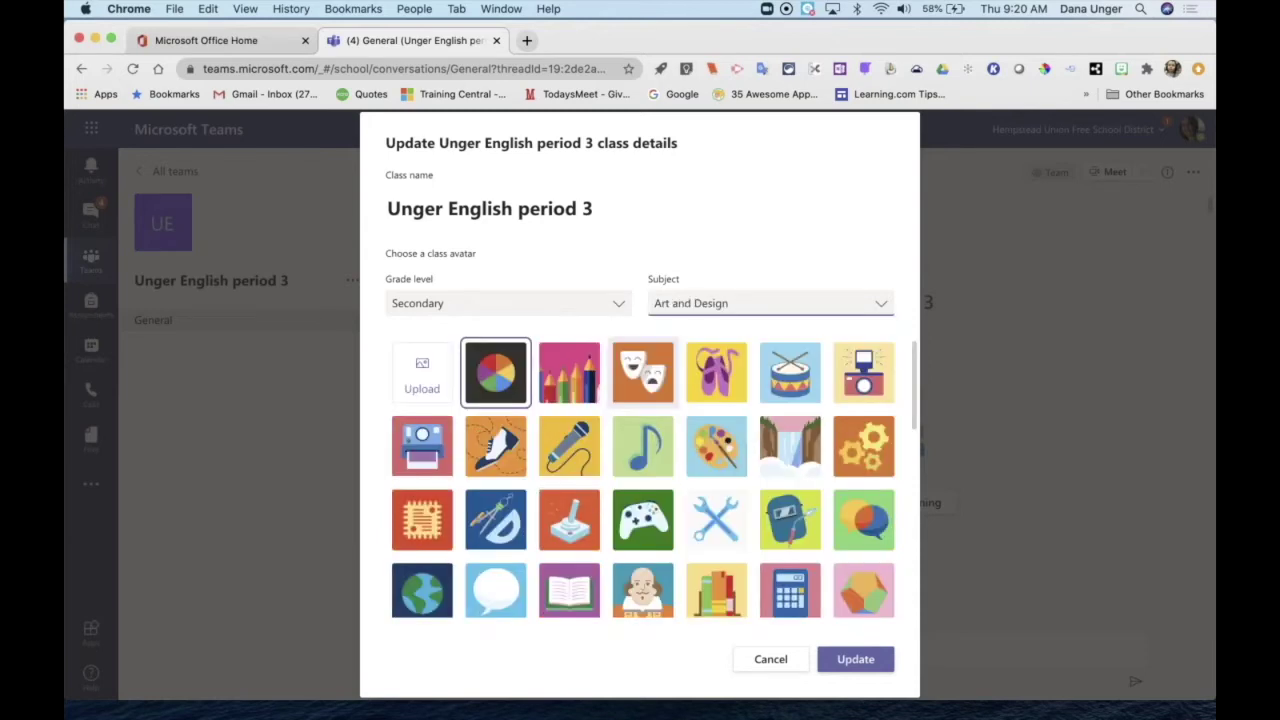
{"action": "left_click", "coordinate": [643, 372]}
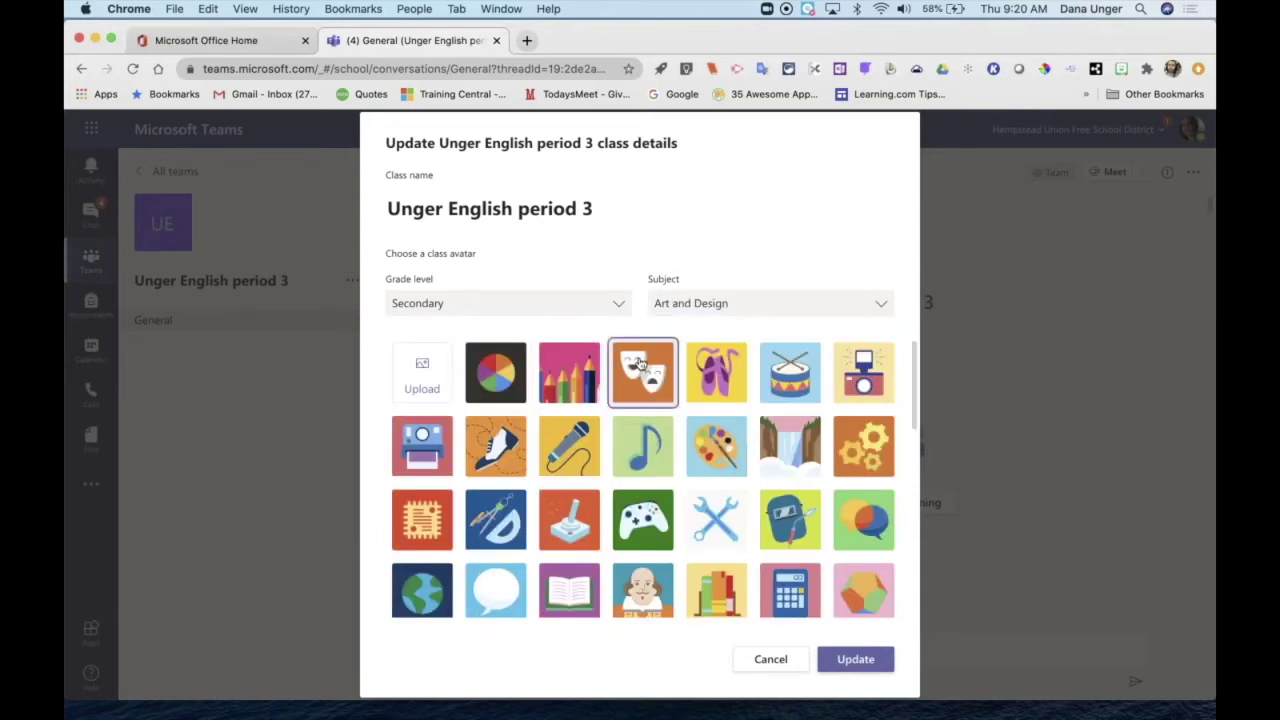
{"action": "left_click", "coordinate": [855, 659]}
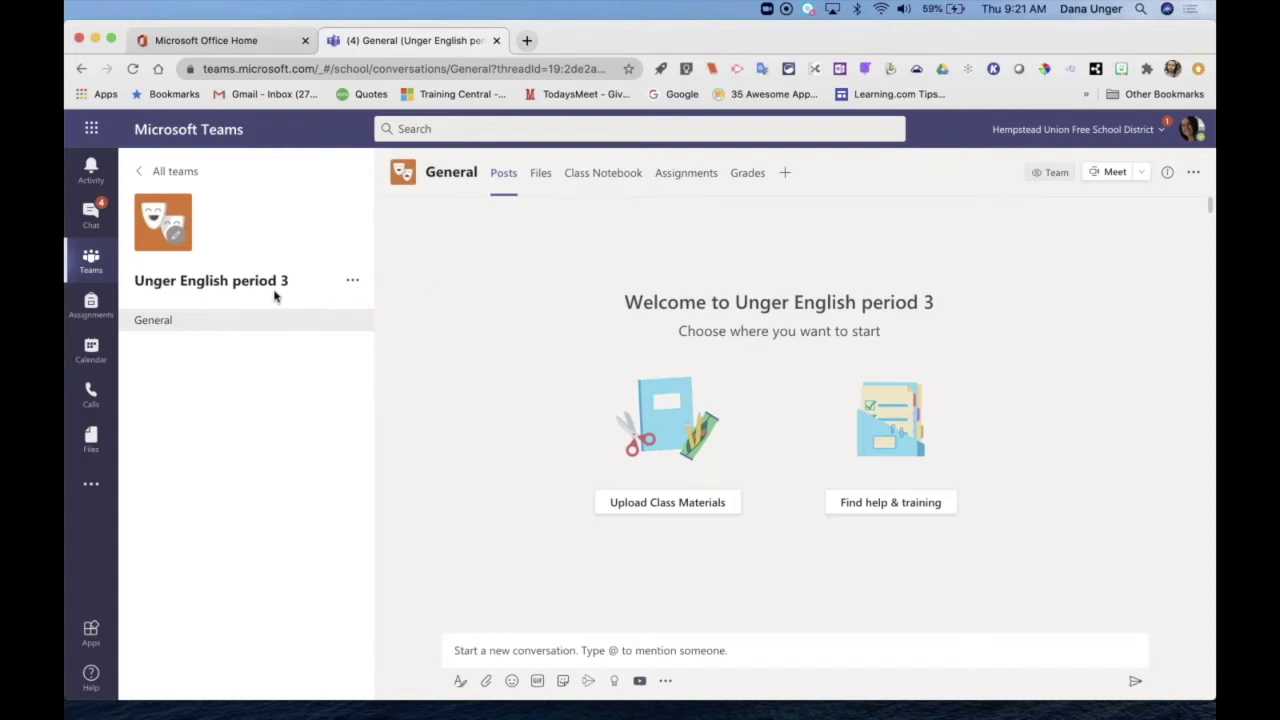
Step: Open the management settings of the new class team
{"action": "left_click", "coordinate": [353, 283]}
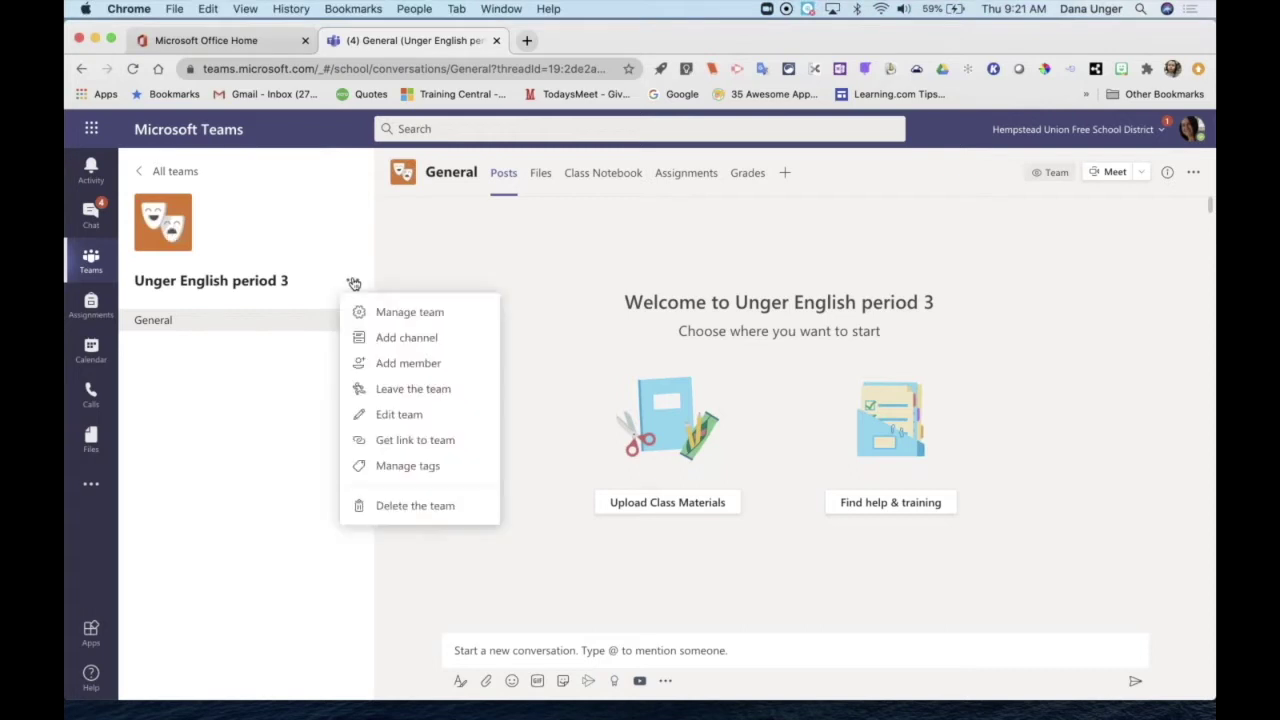
{"action": "left_click", "coordinate": [425, 314]}
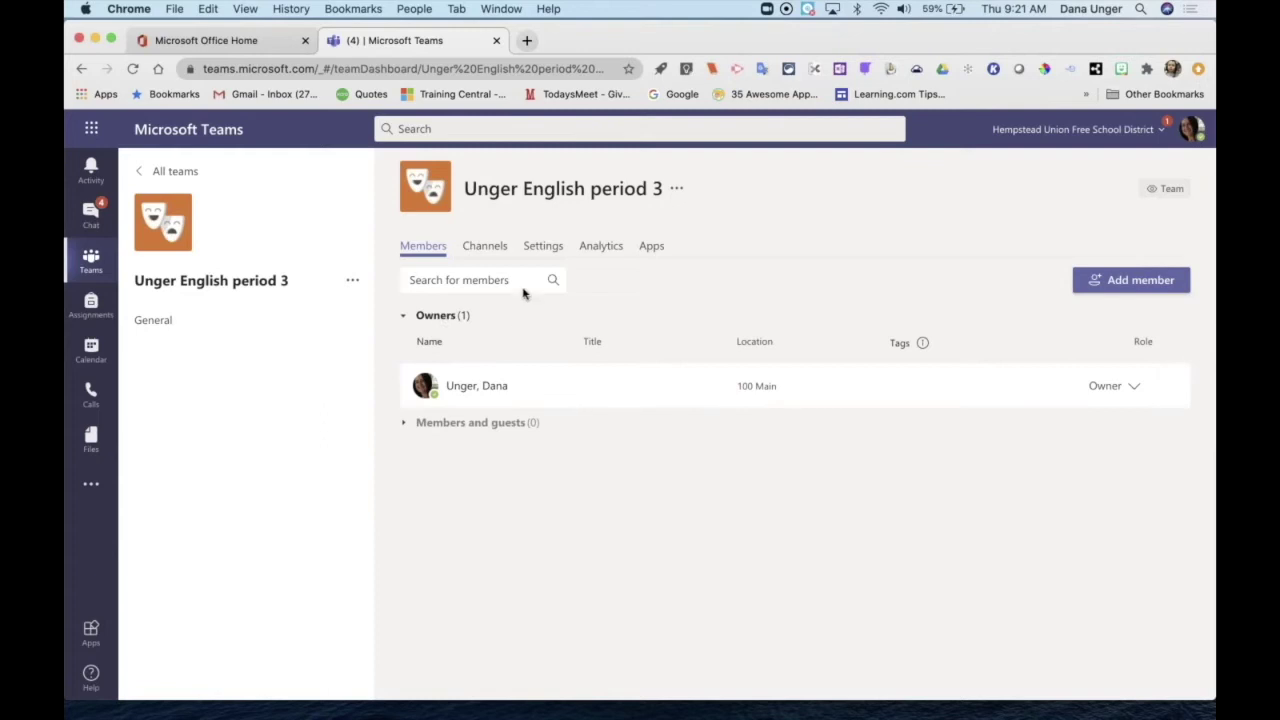
{"action": "left_click", "coordinate": [545, 247]}
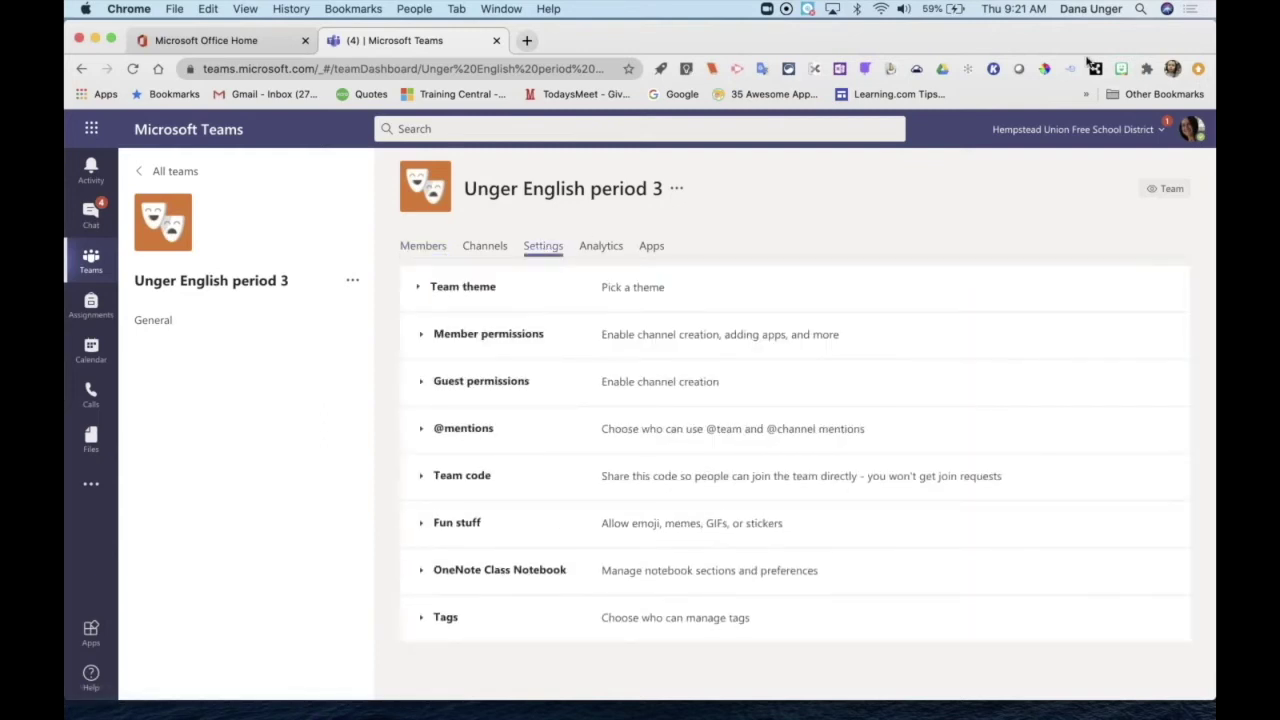
{"action": "left_click", "coordinate": [421, 291]}
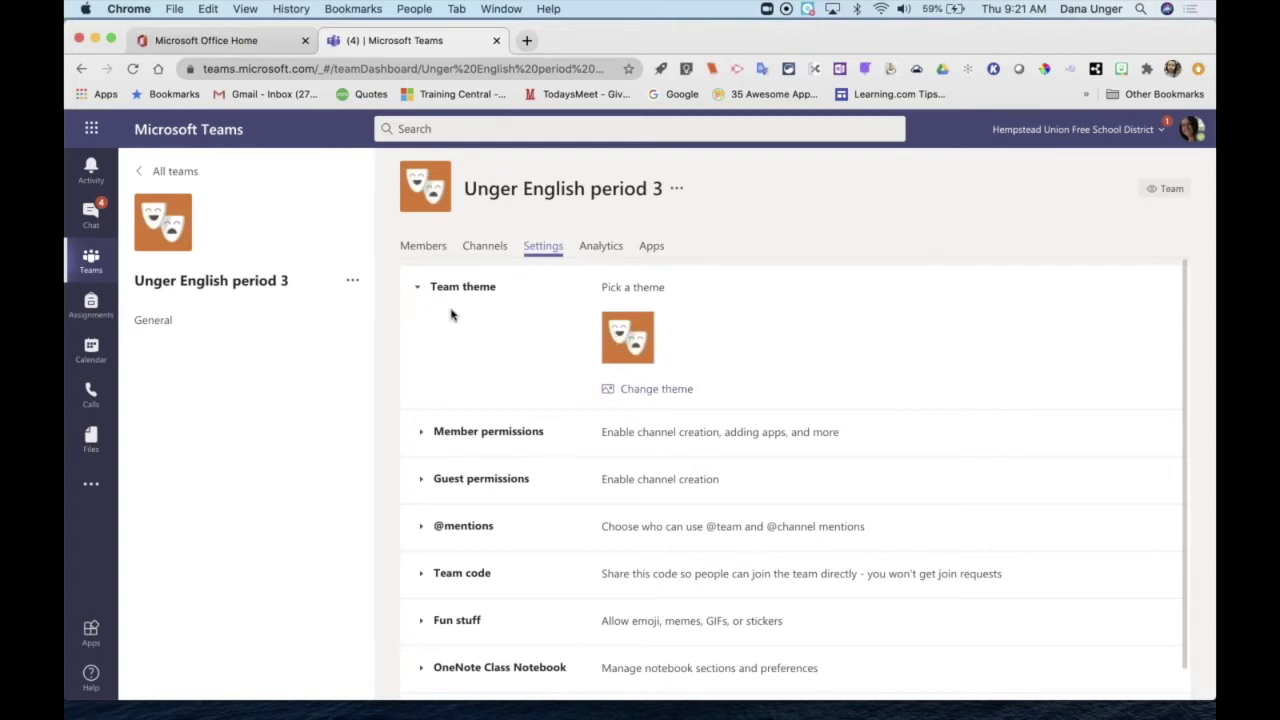
{"action": "left_click", "coordinate": [421, 436]}
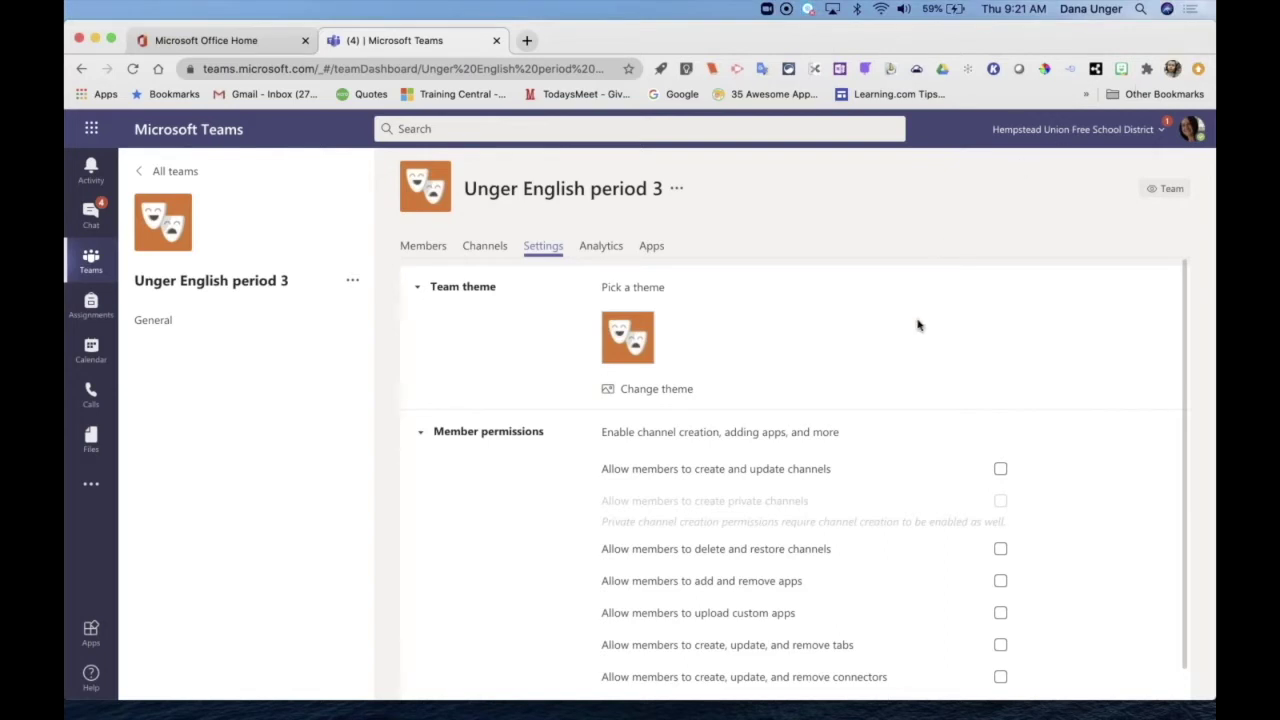
{"action": "scroll", "coordinate": [864, 447], "scroll_direction": "down", "scroll_amount": 3}
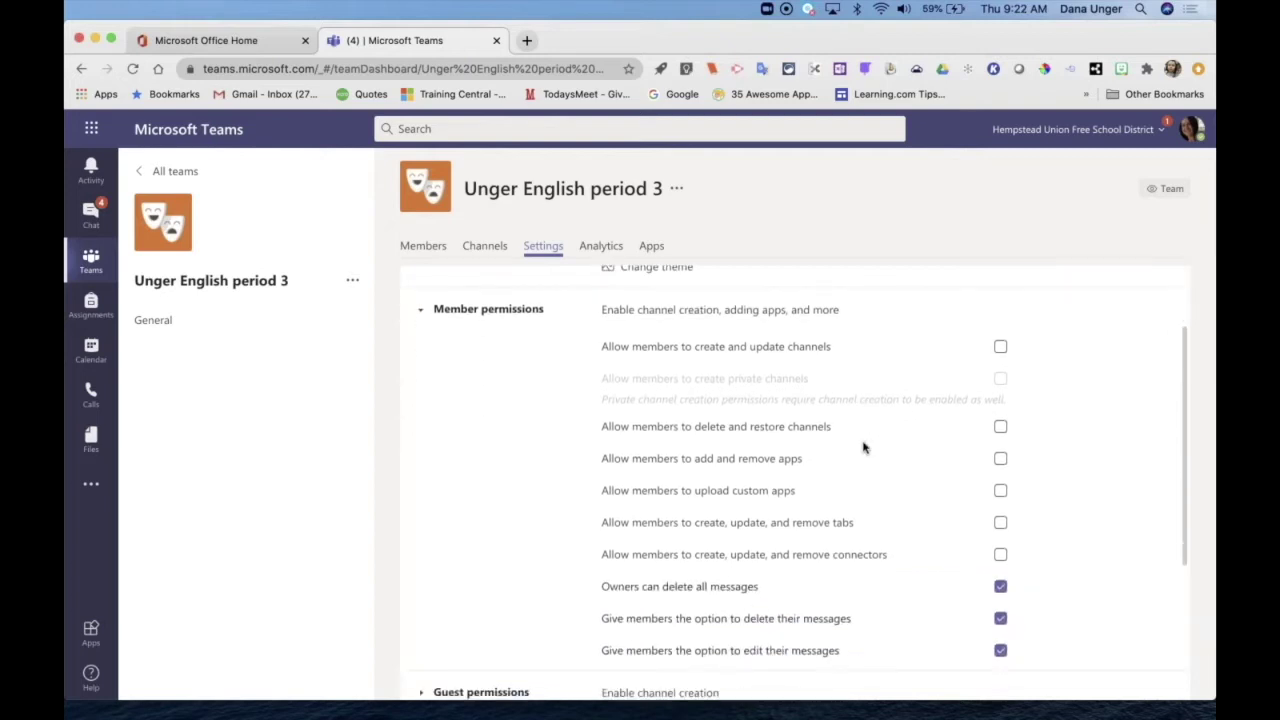
{"action": "scroll", "coordinate": [864, 447], "scroll_direction": "down", "scroll_amount": 3}
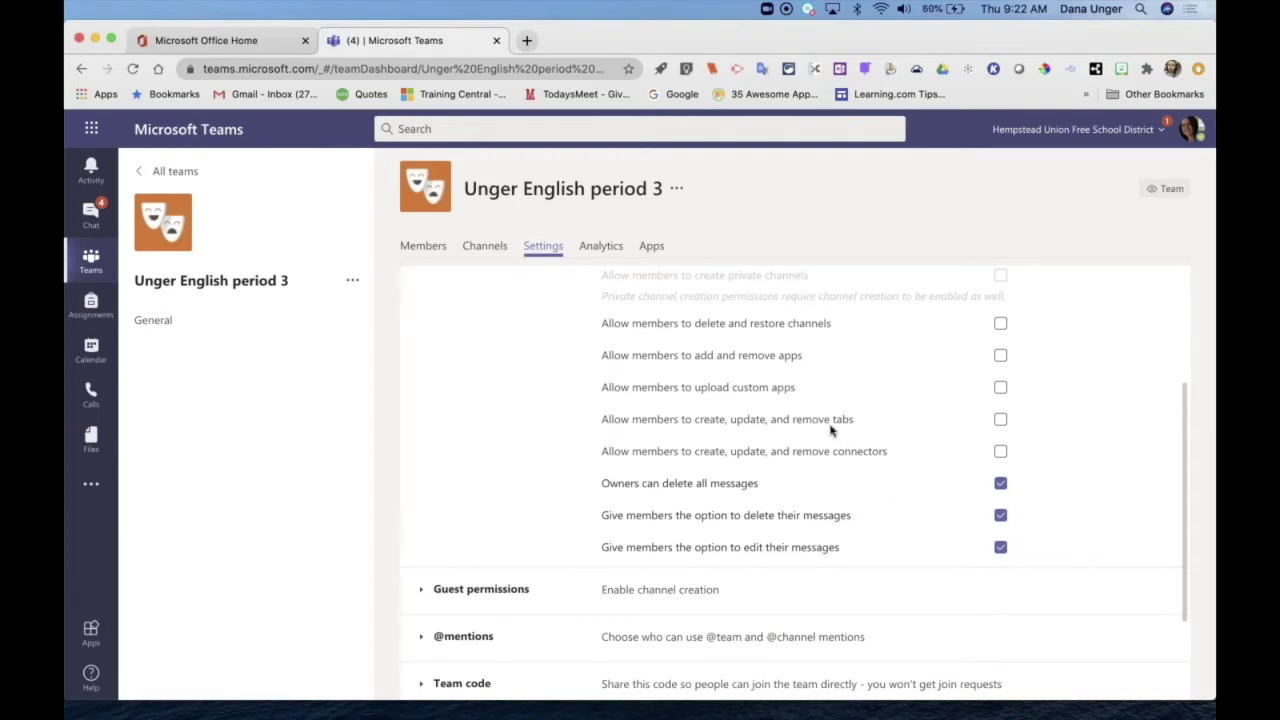
{"action": "scroll", "coordinate": [830, 430], "scroll_direction": "up", "scroll_amount": 3}
{"action": "scroll", "coordinate": [830, 430], "scroll_direction": "down", "scroll_amount": 6}
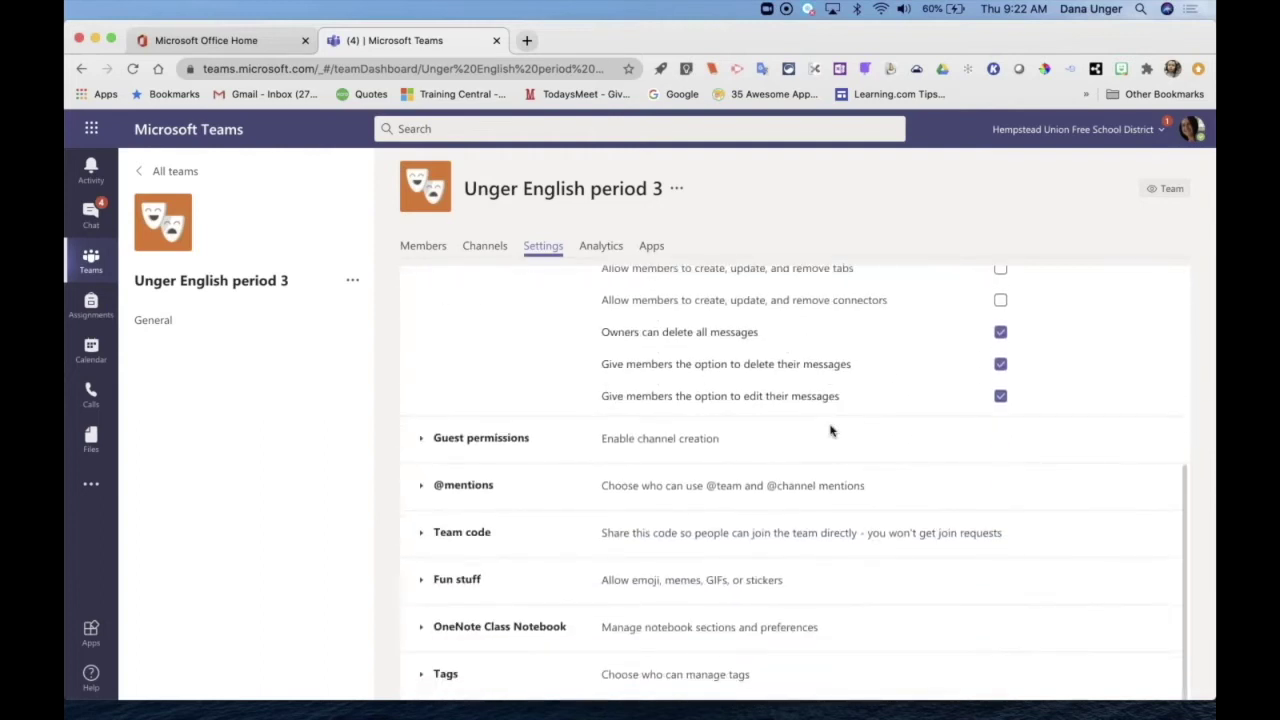
{"action": "left_click", "coordinate": [422, 442]}
{"action": "left_click", "coordinate": [422, 442]}
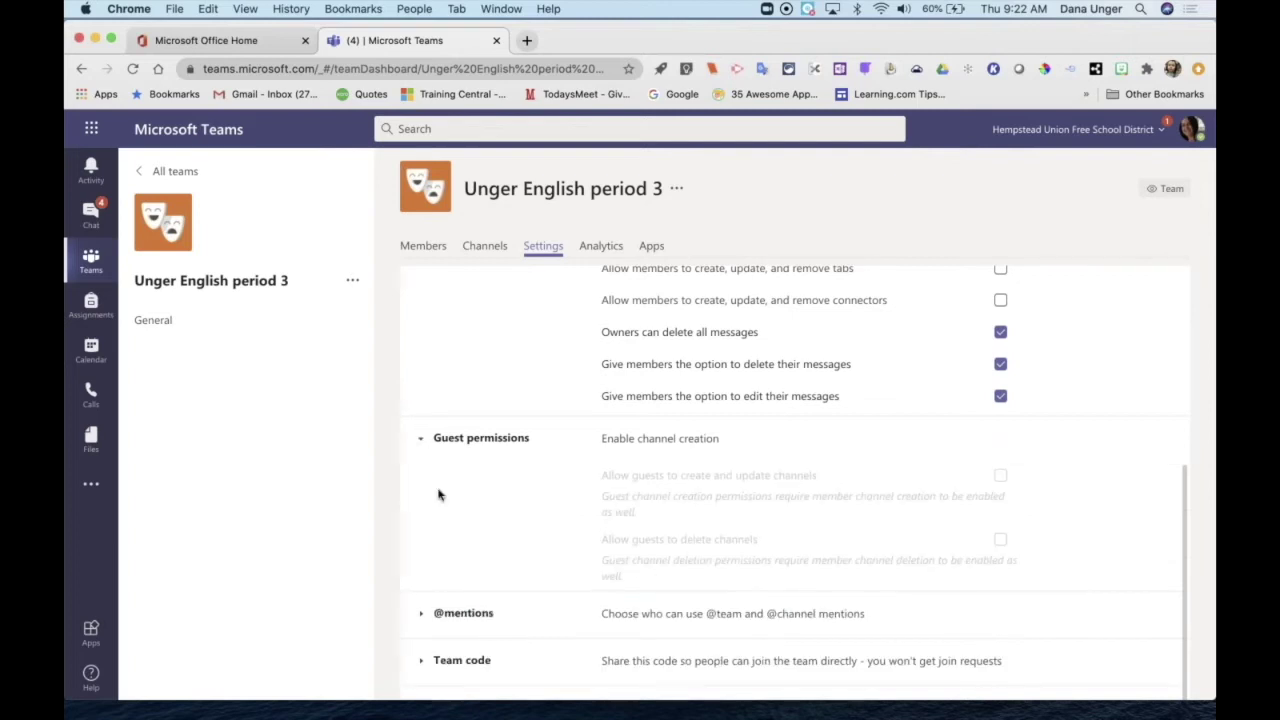
{"action": "scroll", "coordinate": [437, 494], "scroll_direction": "down", "scroll_amount": 3}
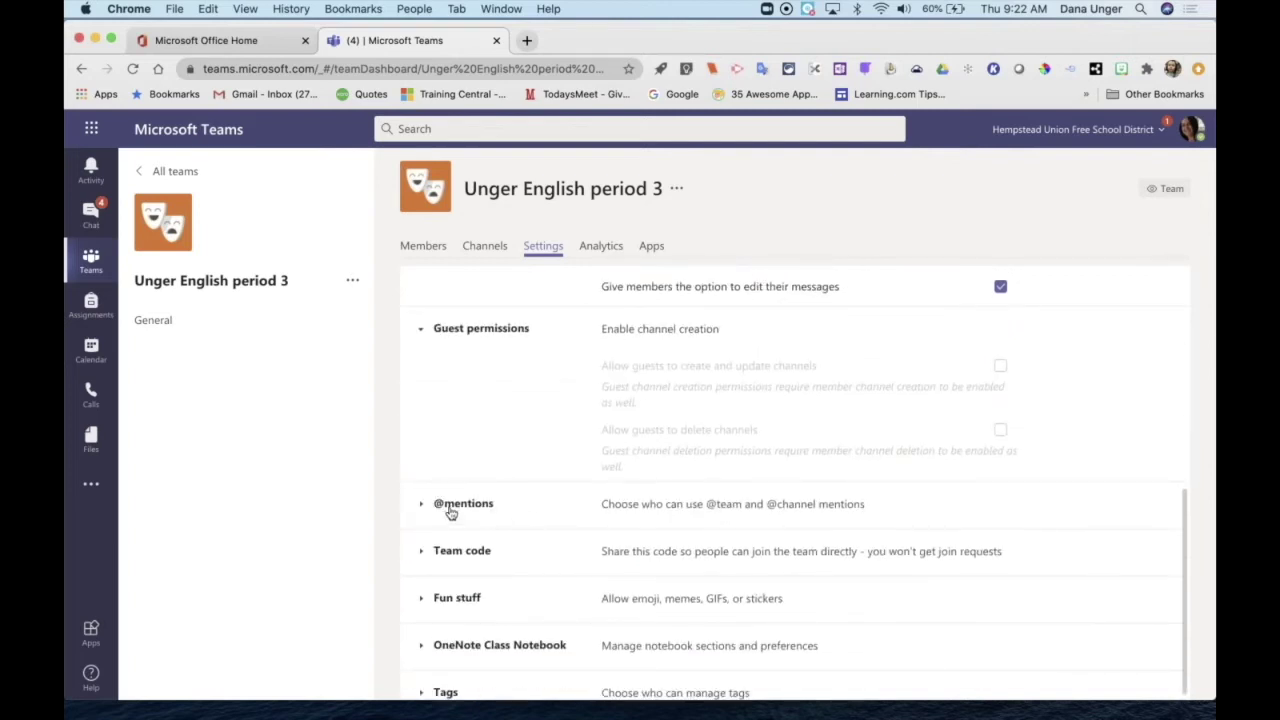
{"action": "left_click", "coordinate": [421, 505]}
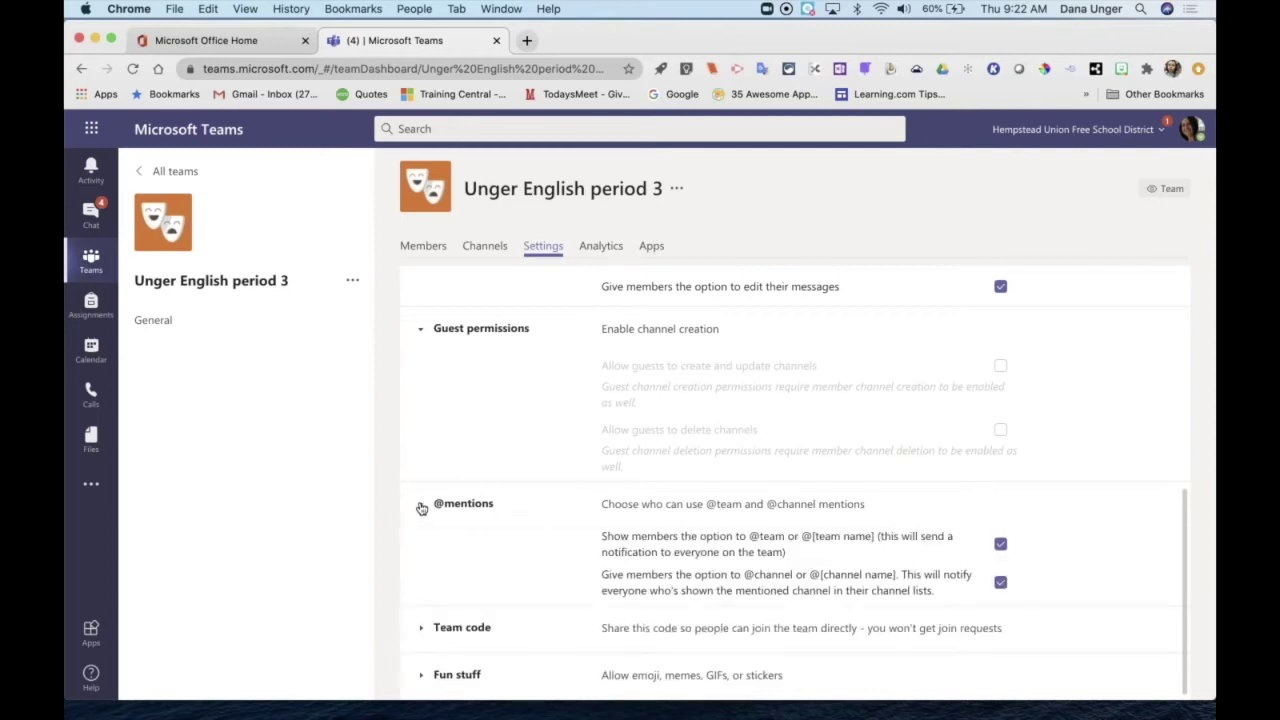
Step: Generate a team code that lets people join the class team directly
{"action": "scroll", "coordinate": [421, 508], "scroll_direction": "down", "scroll_amount": 2}
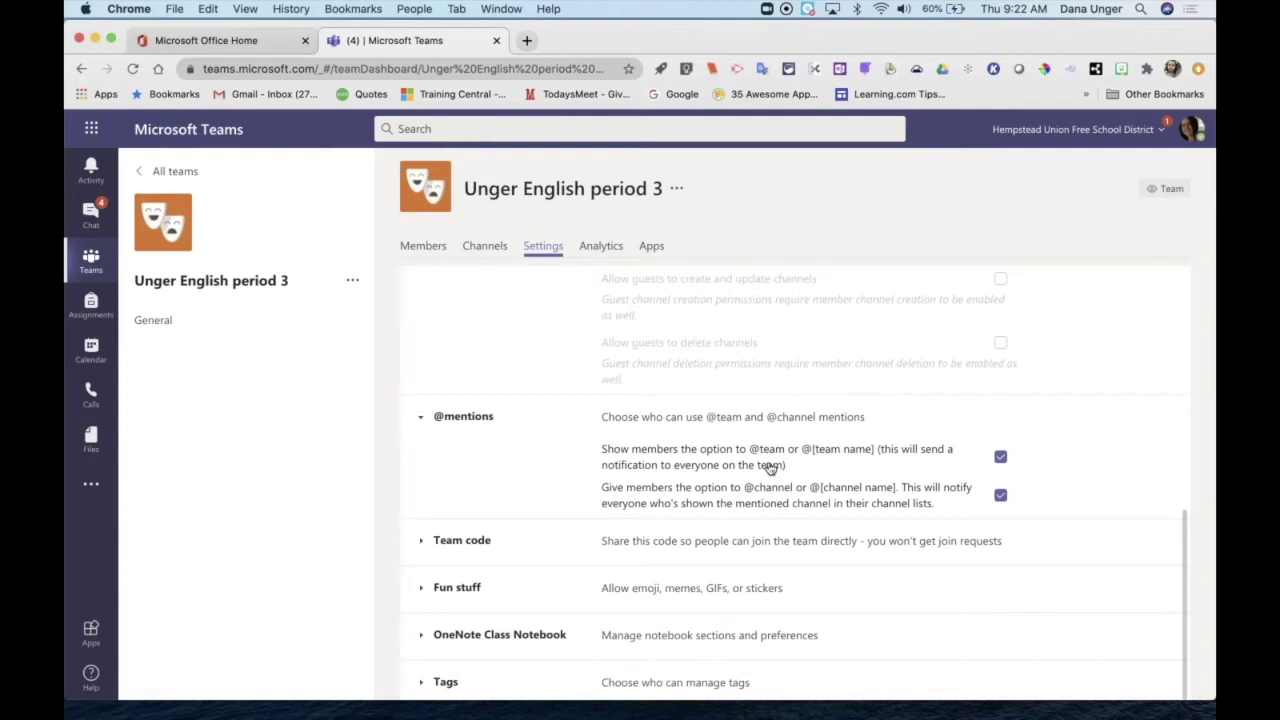
{"action": "left_click", "coordinate": [421, 546]}
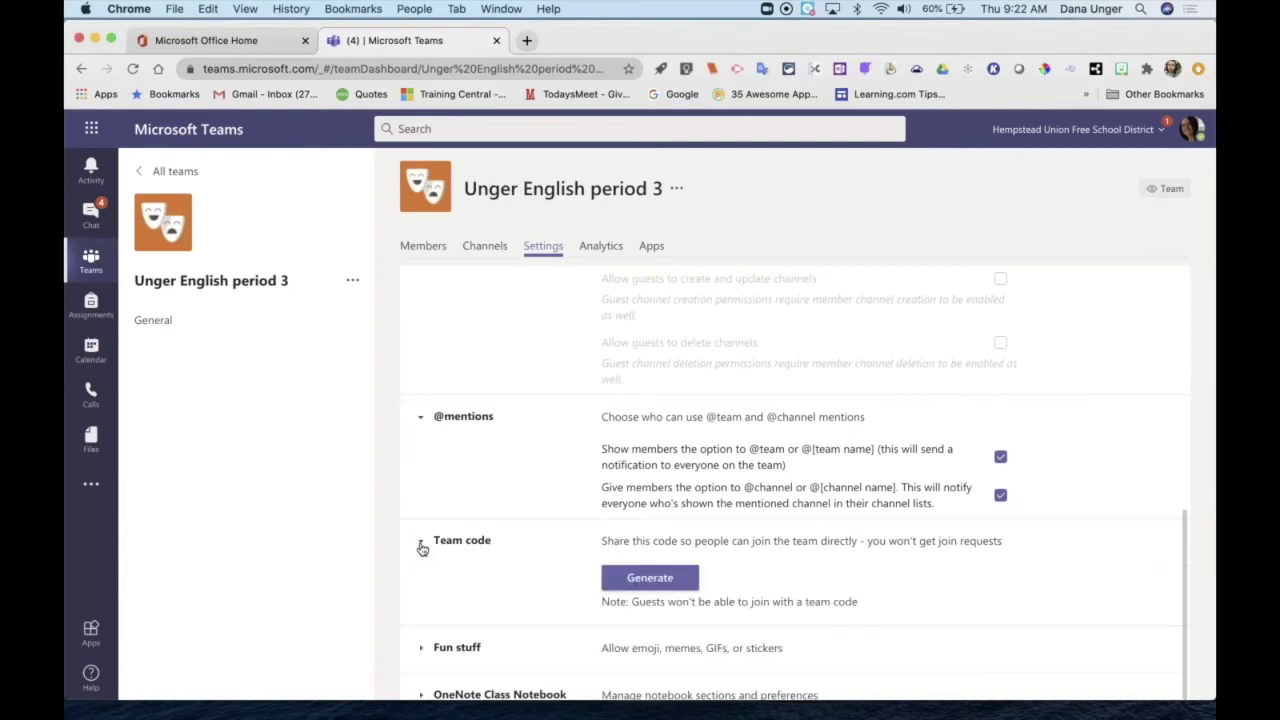
{"action": "left_click", "coordinate": [650, 578]}
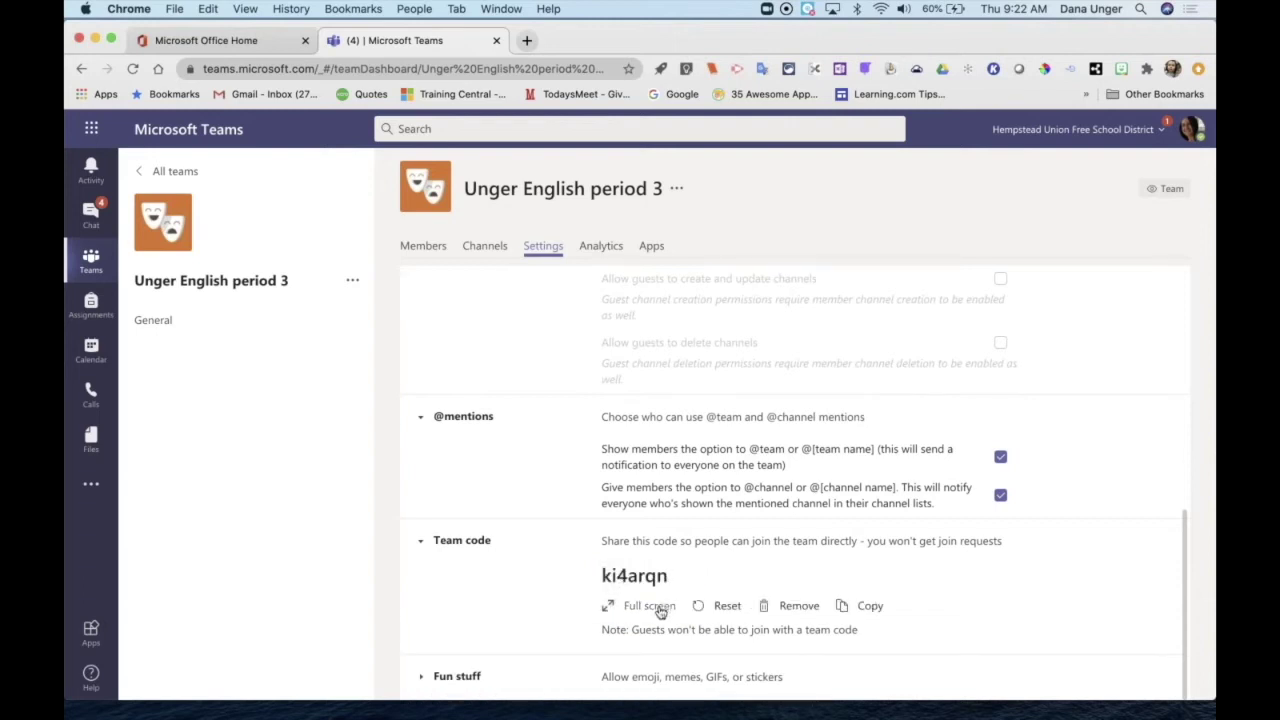
Step: Turn off custom meme uploads and disable stickers and memes in the team's Fun stuff settings
{"action": "scroll", "coordinate": [737, 559], "scroll_direction": "down", "scroll_amount": 2}
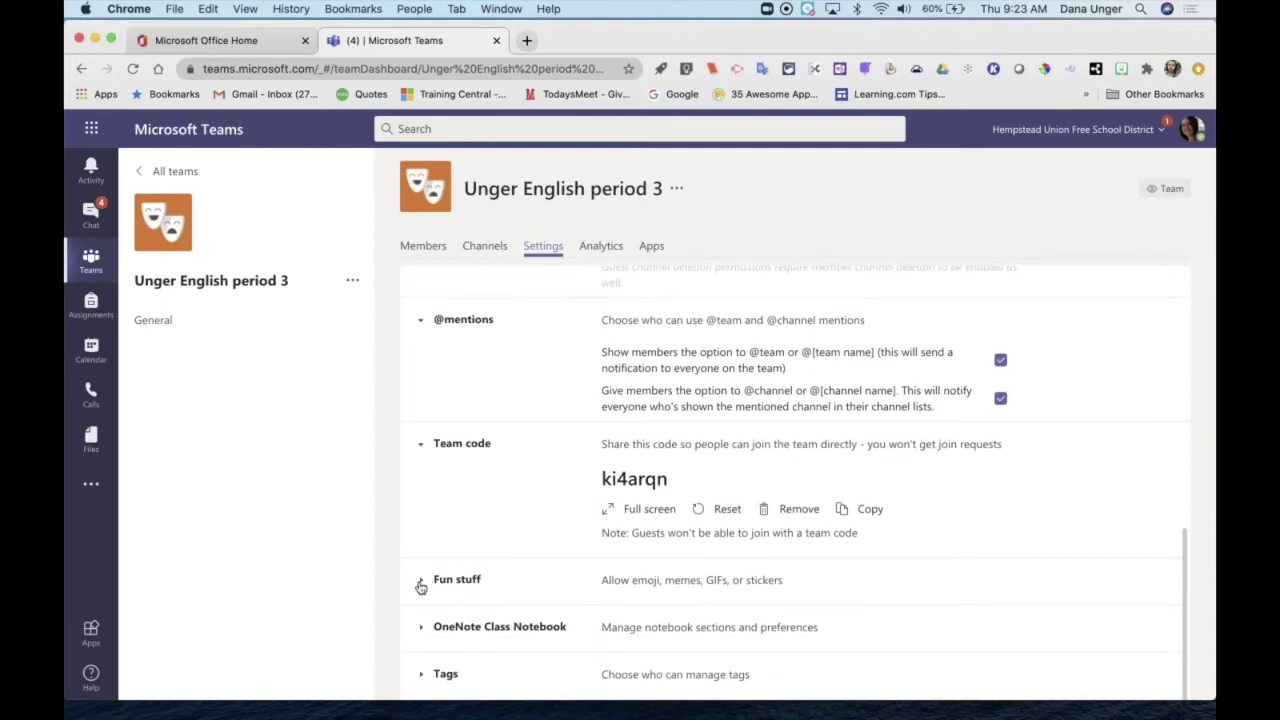
{"action": "left_click", "coordinate": [421, 587]}
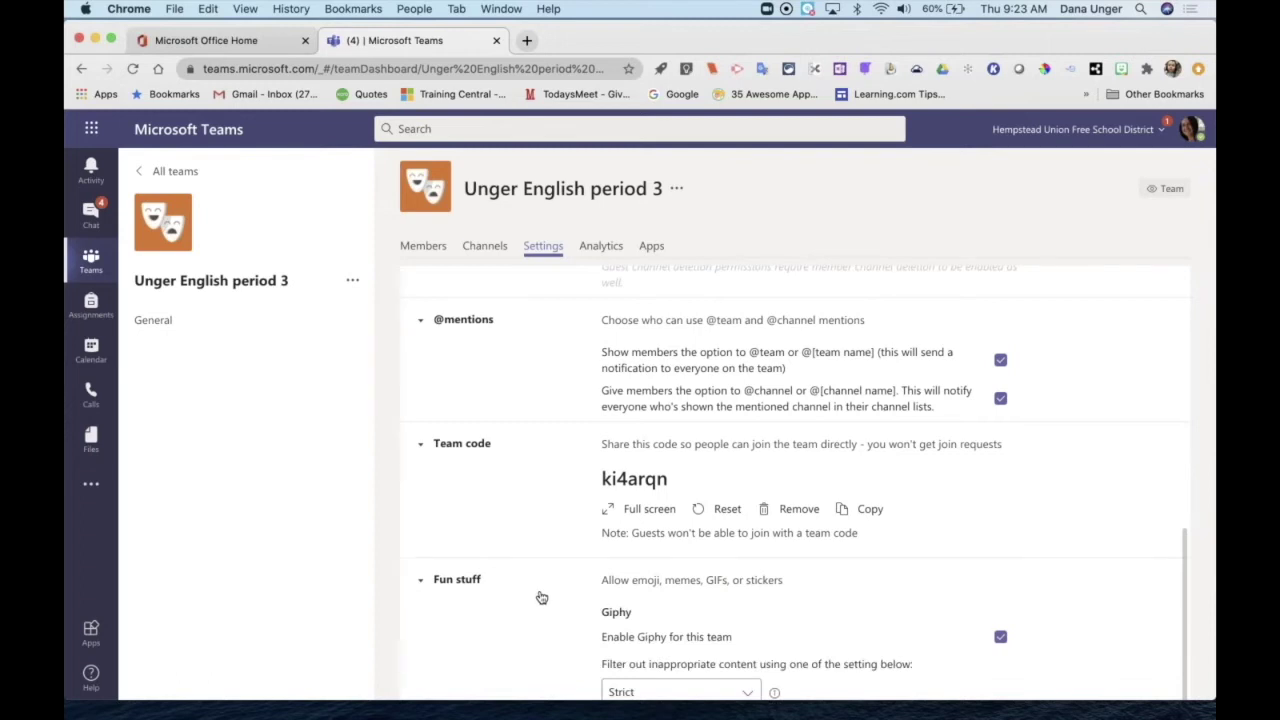
{"action": "scroll", "coordinate": [541, 597], "scroll_direction": "down", "scroll_amount": 5}
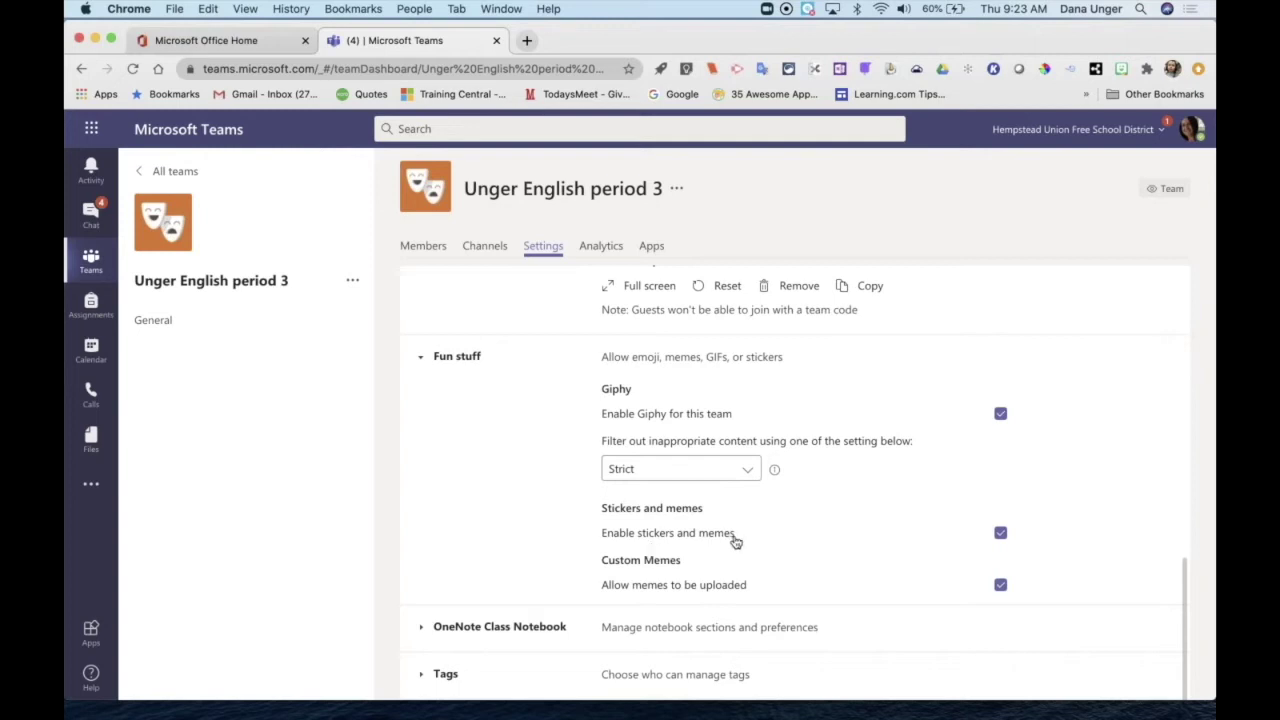
{"action": "left_click", "coordinate": [1001, 586]}
{"action": "left_click", "coordinate": [1000, 532]}
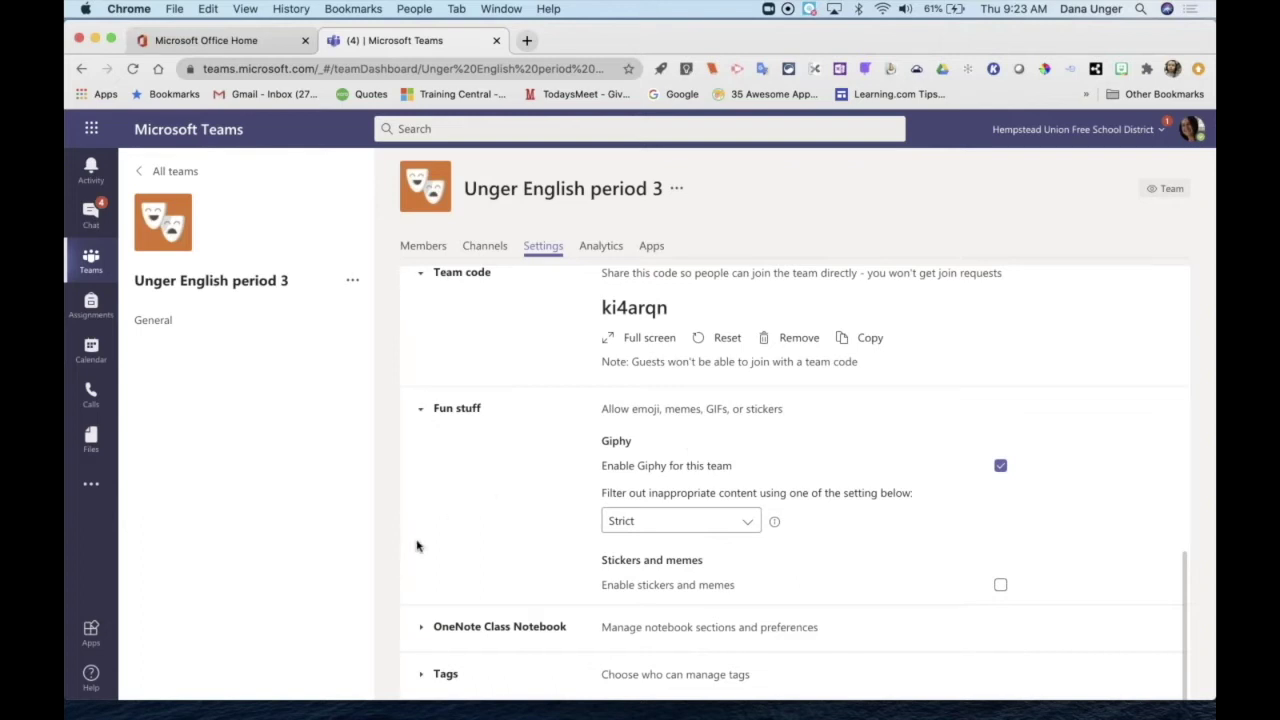
Step: Examine the team's OneNote Class Notebook and Tags settings, collapsing each section again
{"action": "left_click", "coordinate": [421, 627]}
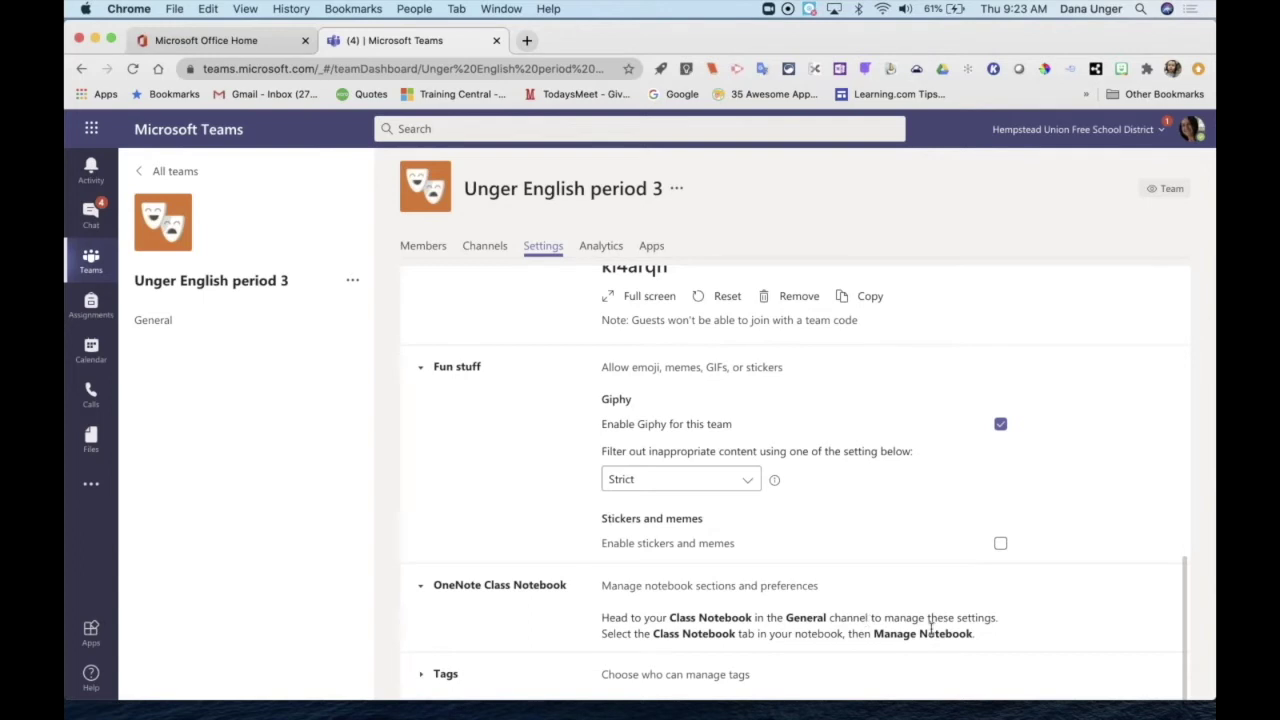
{"action": "left_click", "coordinate": [421, 585]}
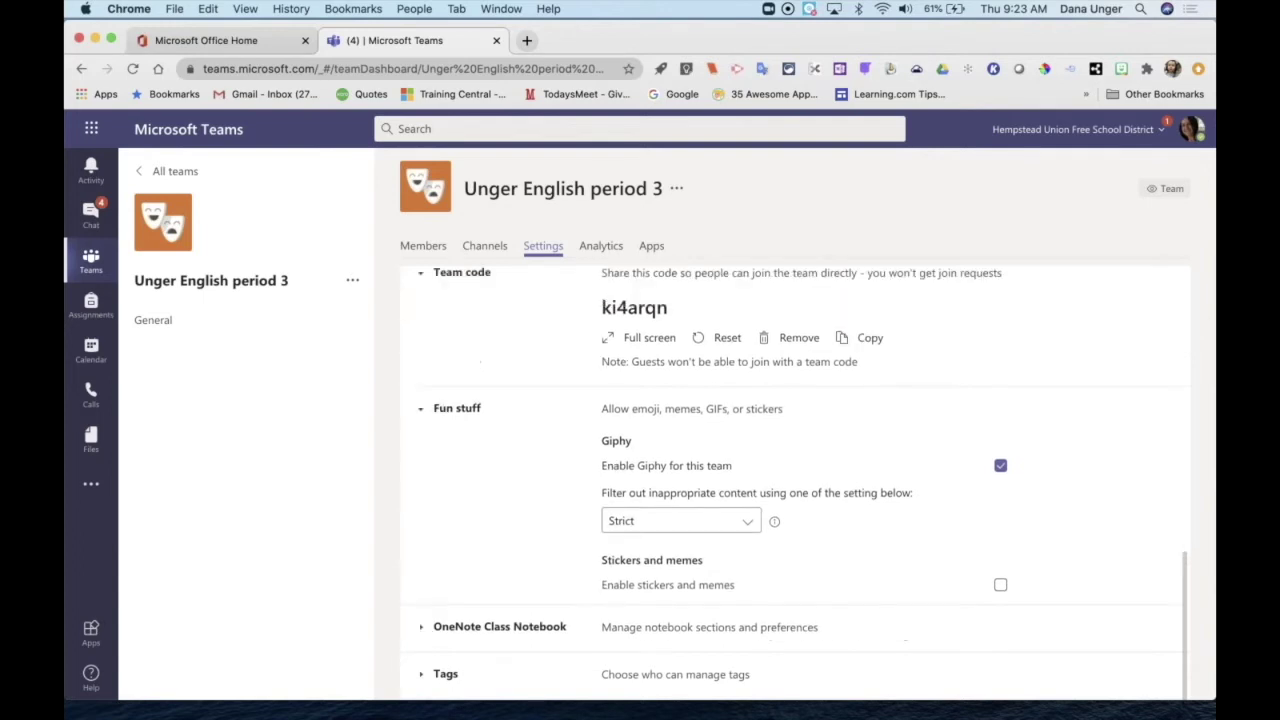
{"action": "left_click", "coordinate": [421, 674]}
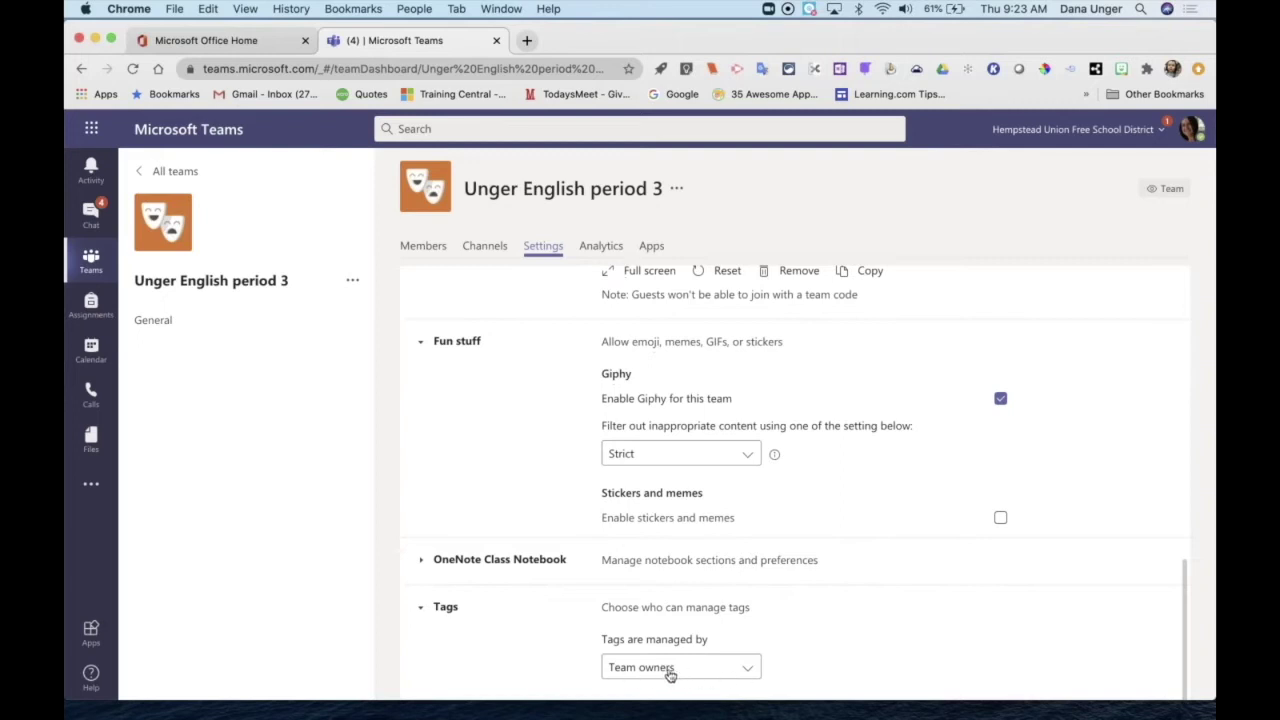
{"action": "left_click", "coordinate": [423, 611]}
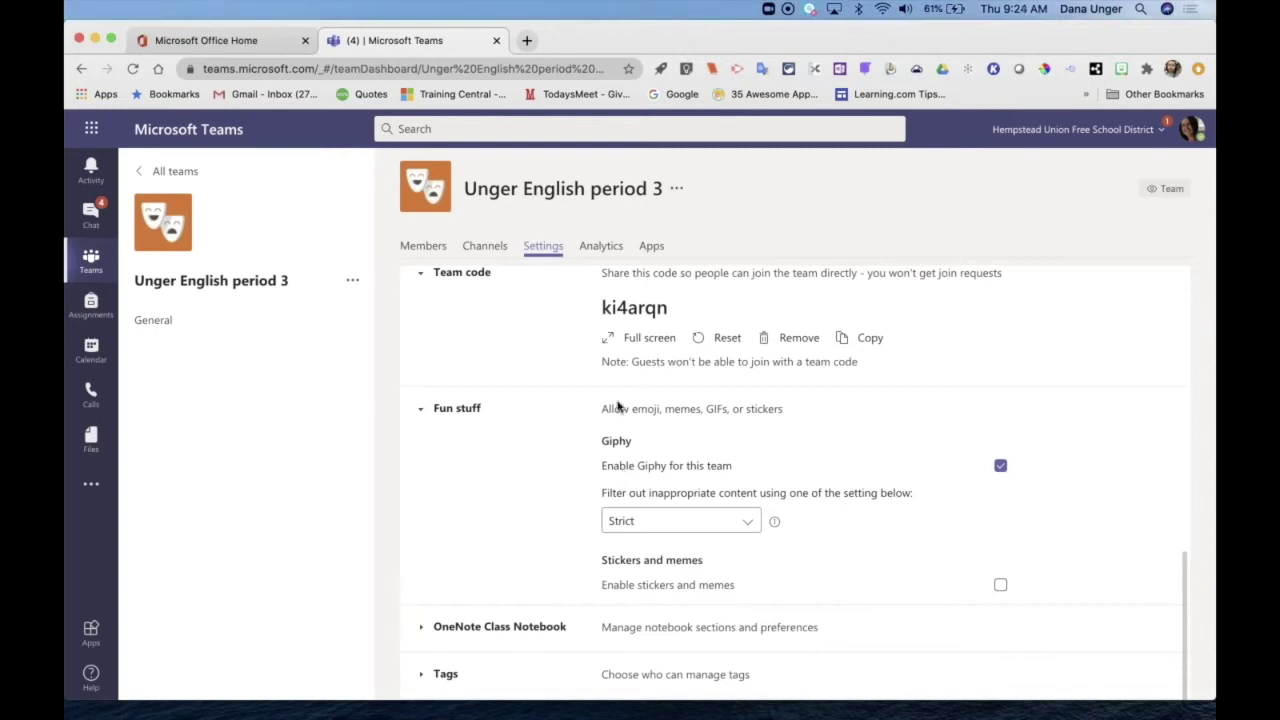
{"action": "scroll", "coordinate": [617, 405], "scroll_direction": "up", "scroll_amount": 10}
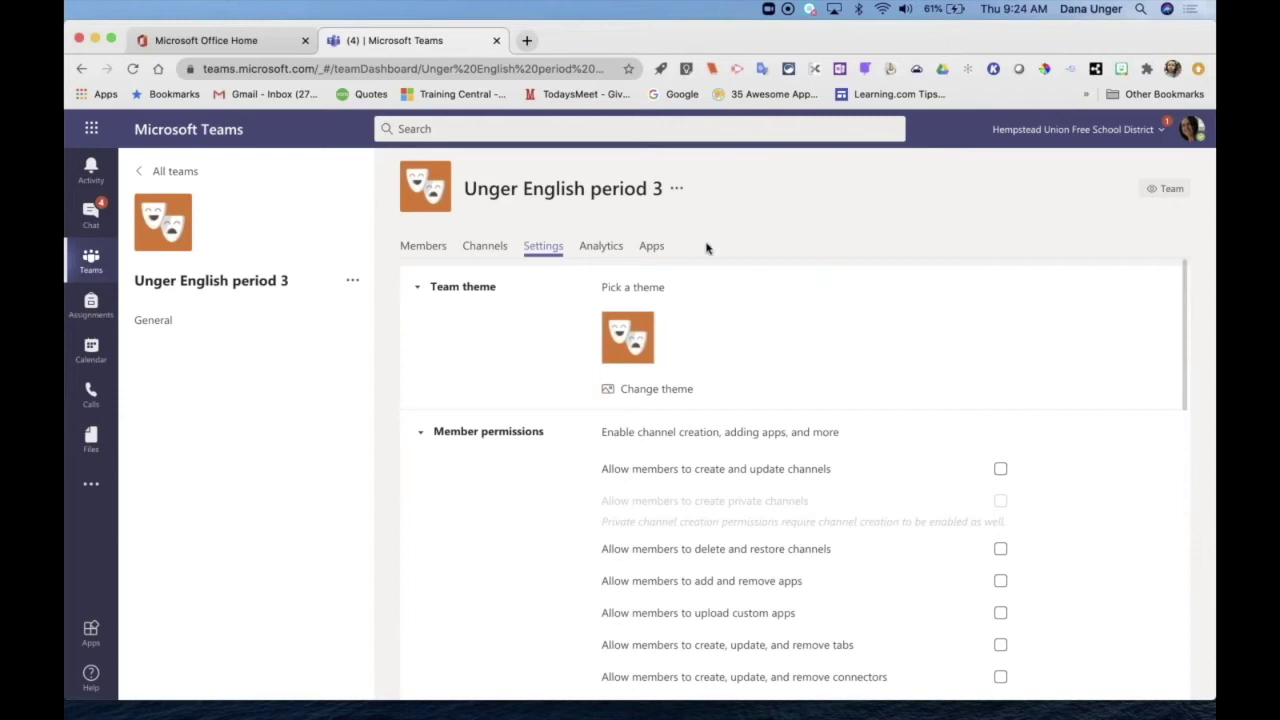
Step: View the team's member list and the student and teacher options for adding members, without adding anyone
{"action": "left_click", "coordinate": [420, 247]}
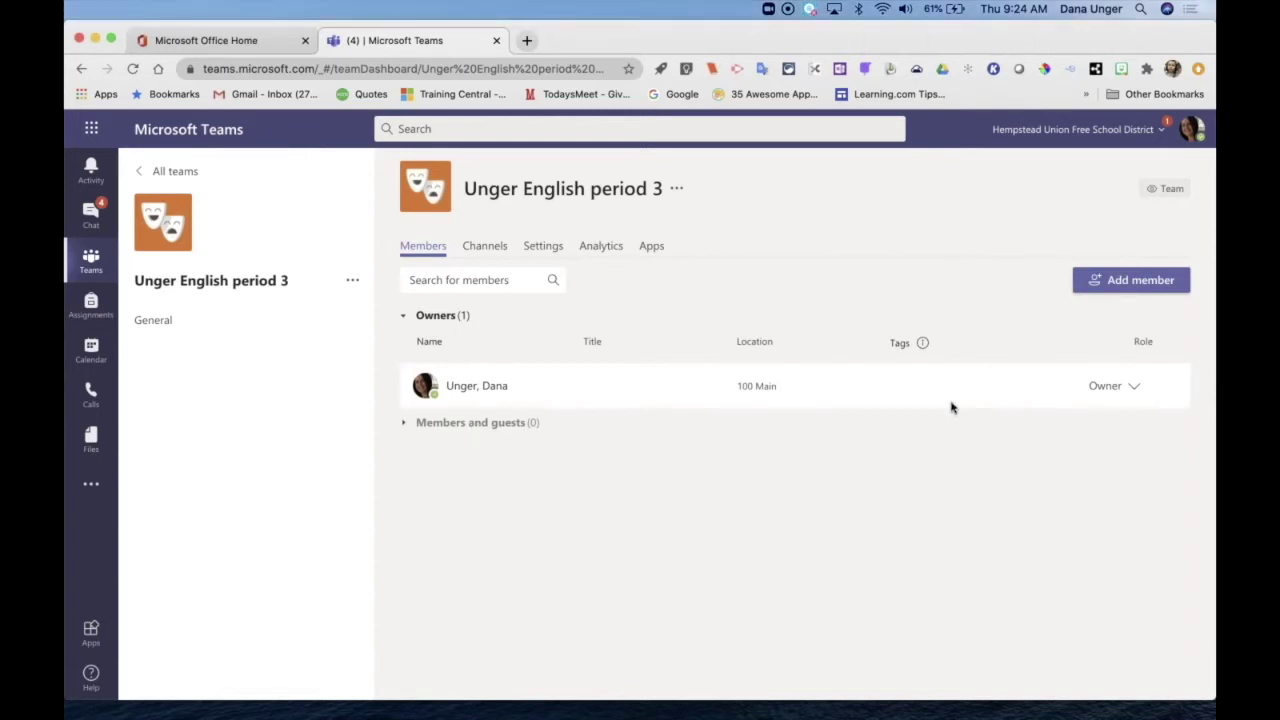
{"action": "left_click", "coordinate": [1122, 282]}
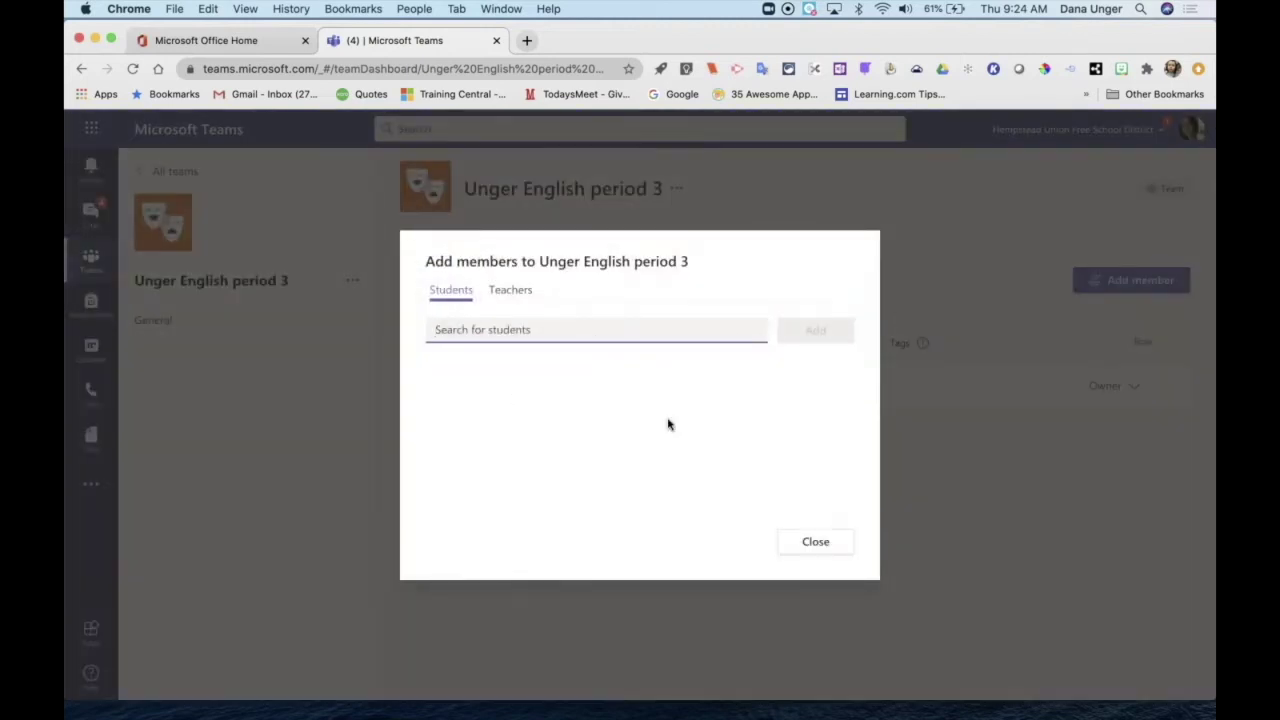
{"action": "left_click", "coordinate": [795, 546]}
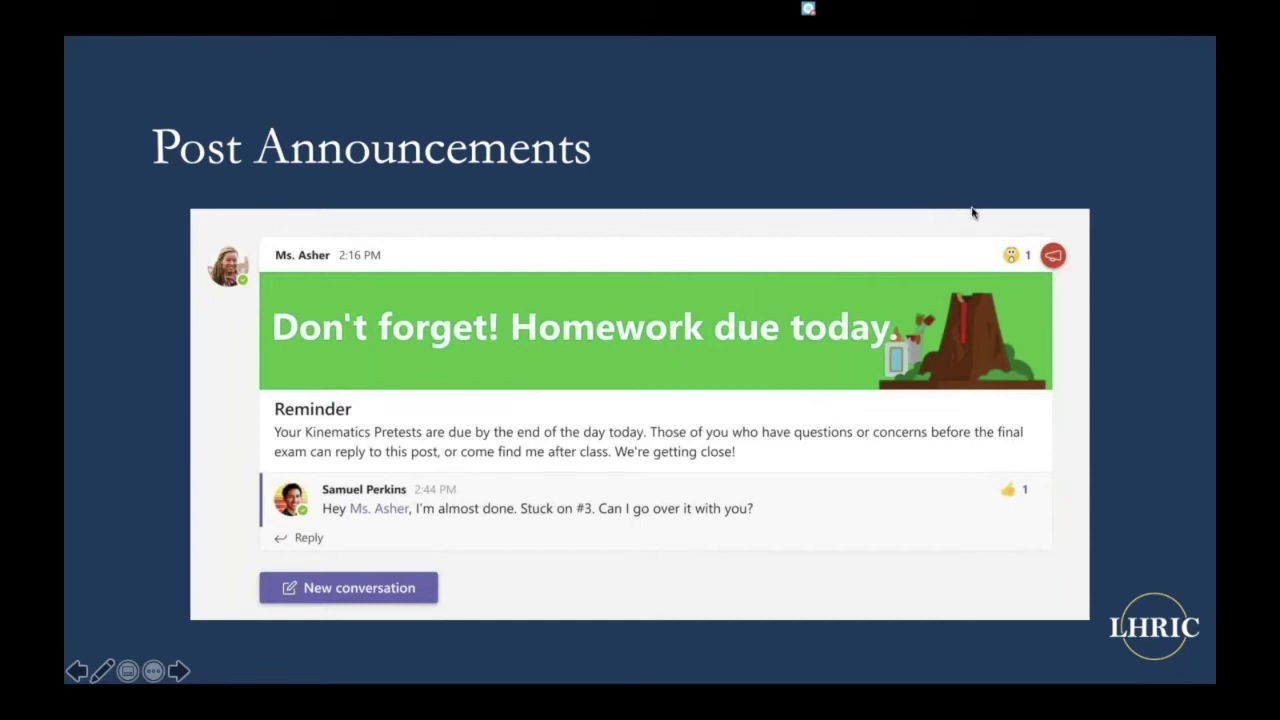
Step: Switch from the slideshow to Microsoft Teams in Chrome and start a formatted announcement post in the General channel
{"action": "key", "text": "super+Tab"}
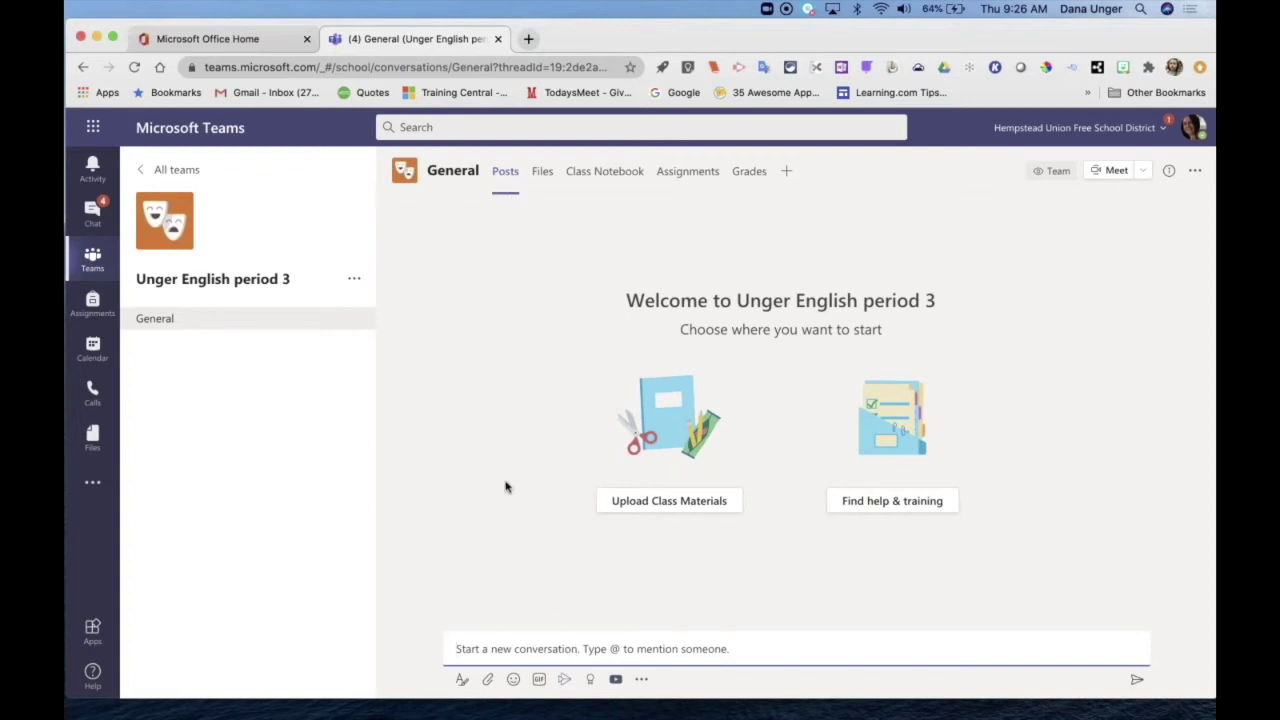
{"action": "left_click", "coordinate": [461, 681]}
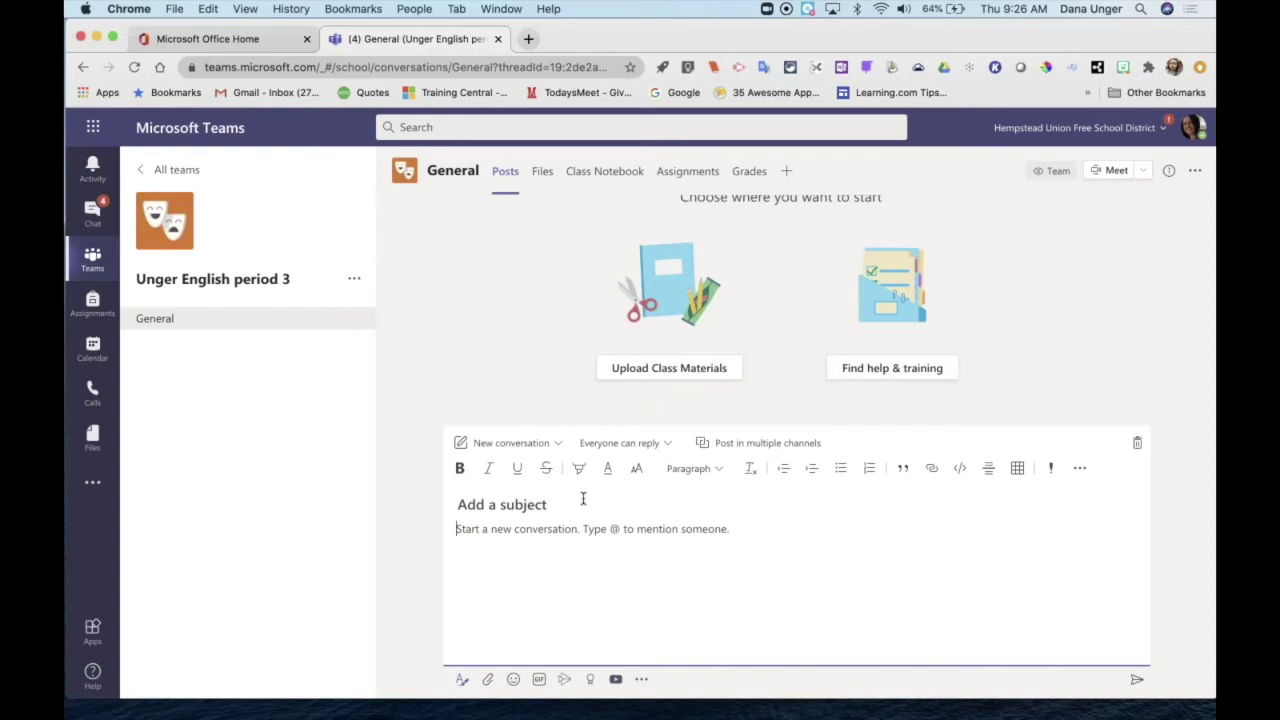
{"action": "left_click", "coordinate": [553, 445]}
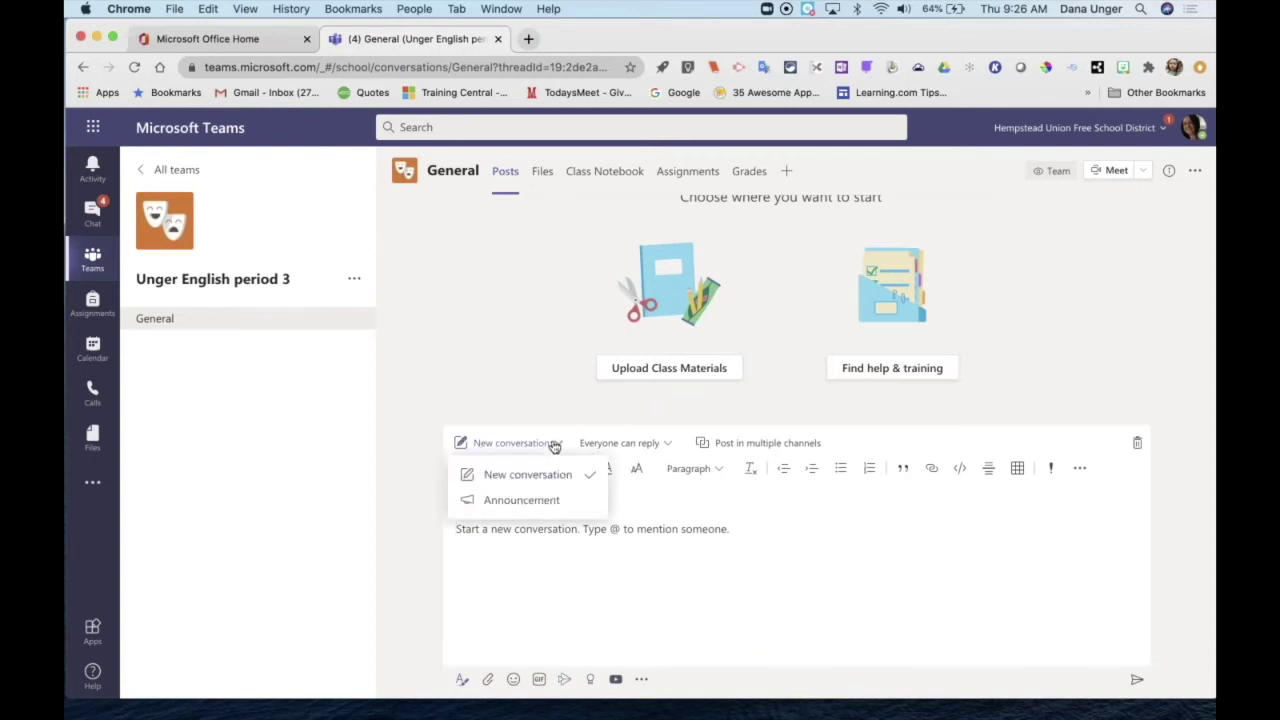
{"action": "left_click", "coordinate": [537, 500]}
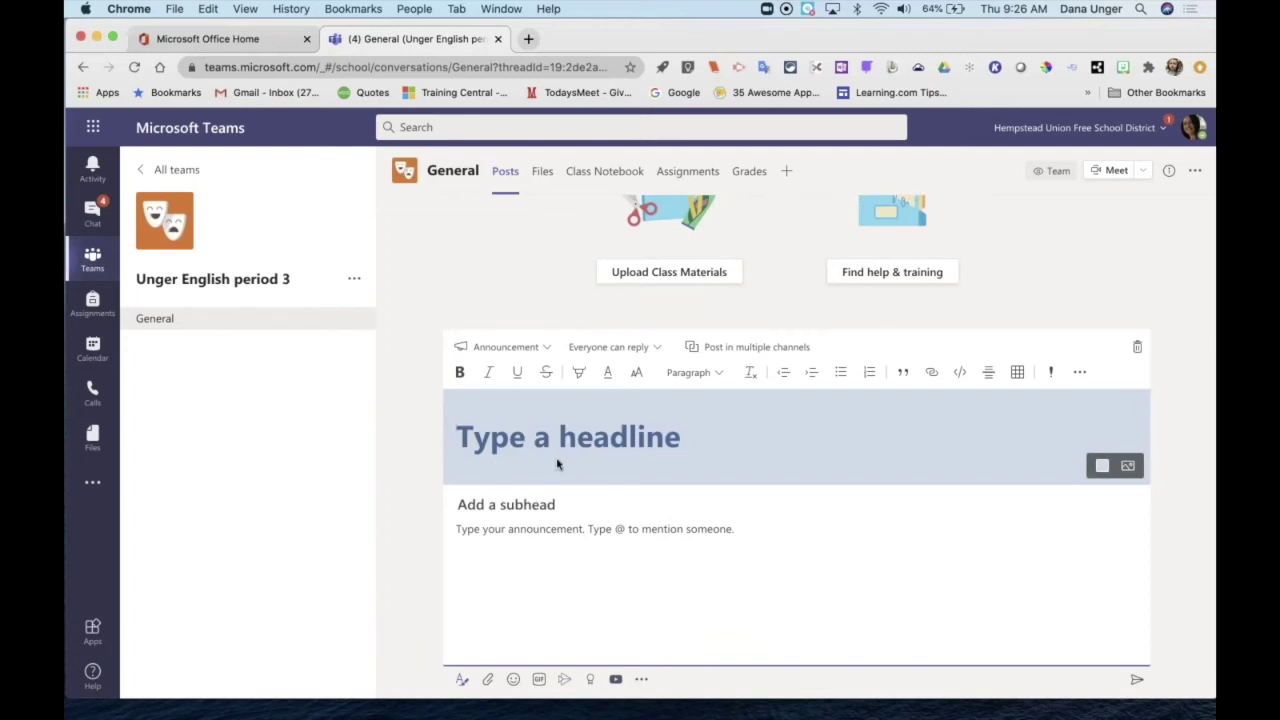
Step: Enter "Summer Essays Due Wednesday!" as the announcement's headline
{"action": "type", "text": "Su"}
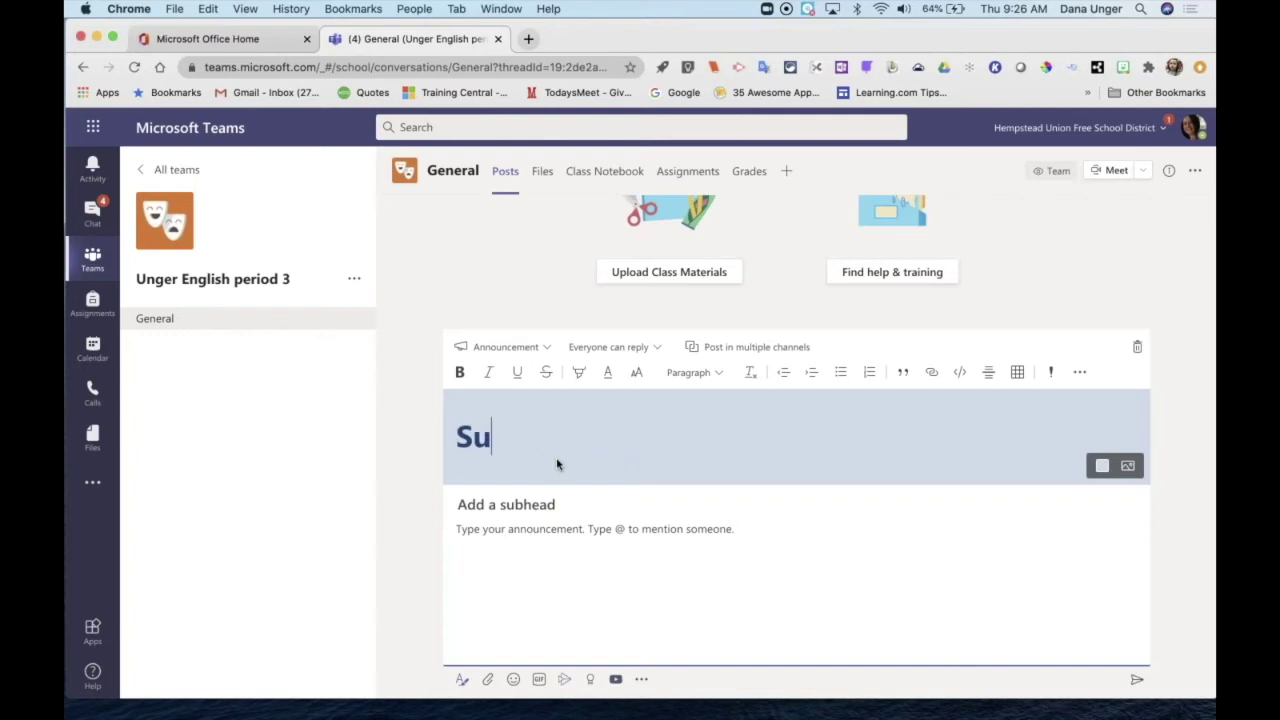
{"action": "type", "text": "mmer Essays "}
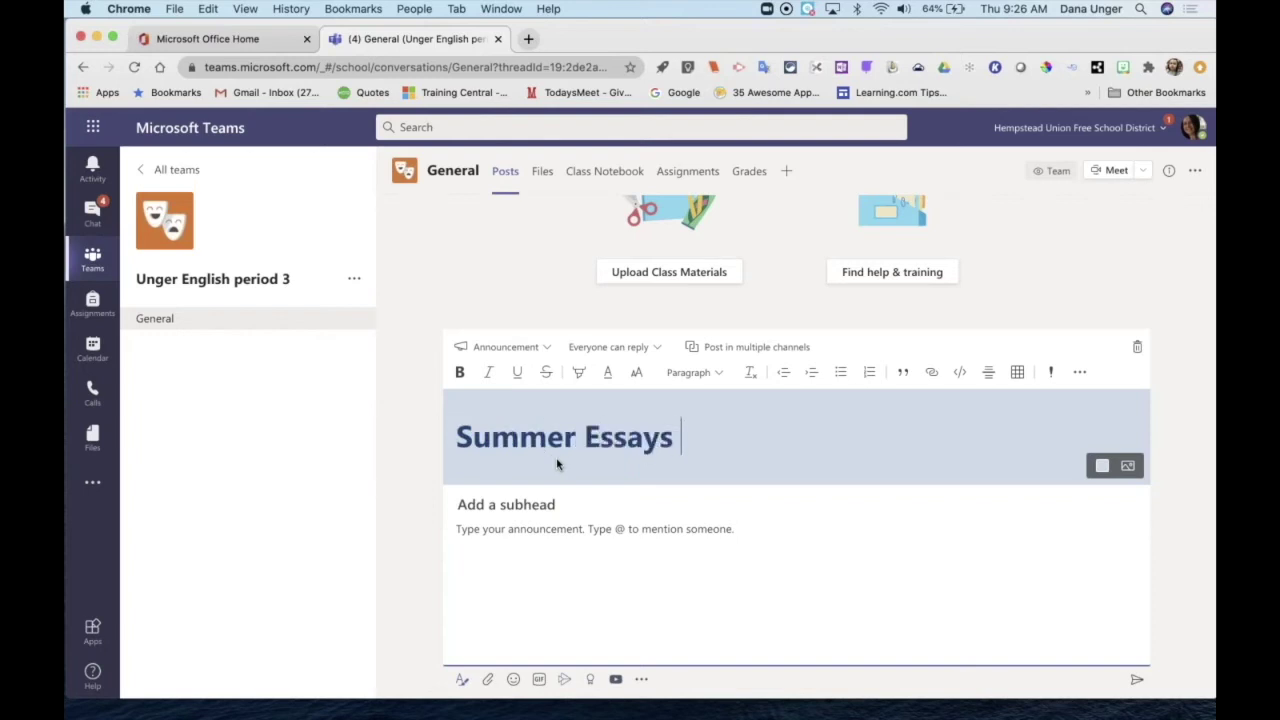
{"action": "type", "text": "Due Wednesd"}
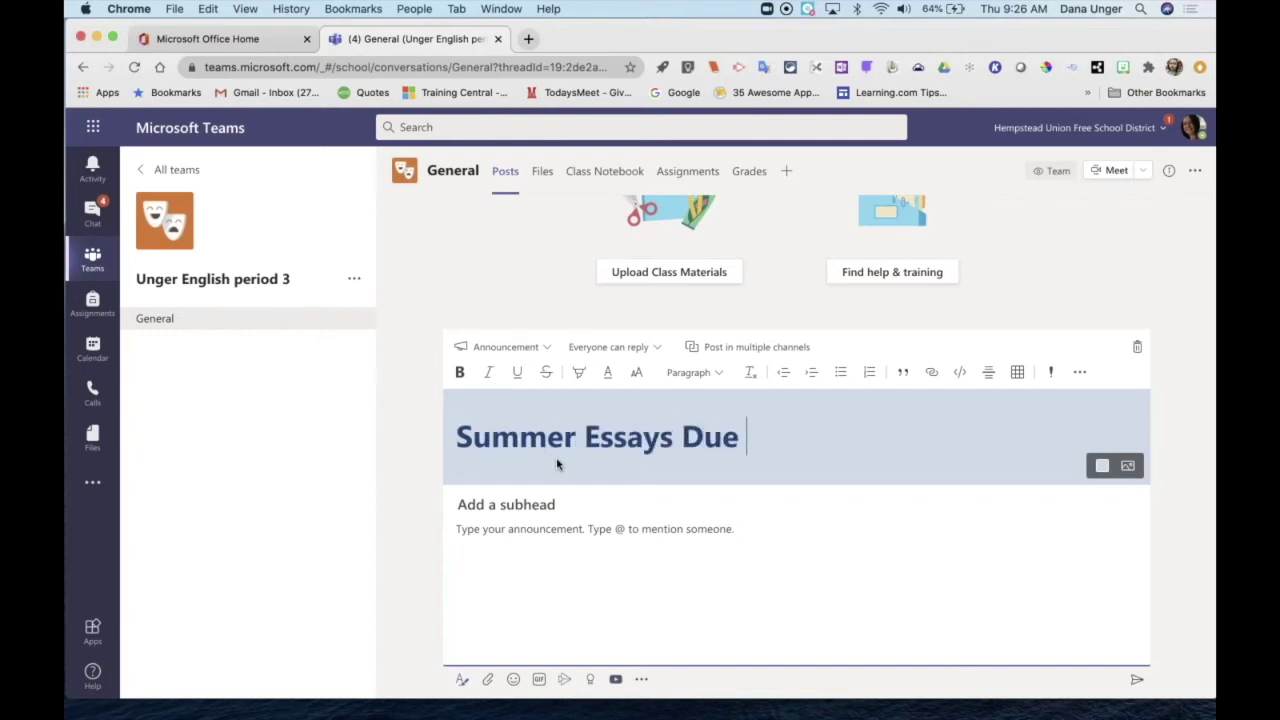
{"action": "type", "text": "ay!"}
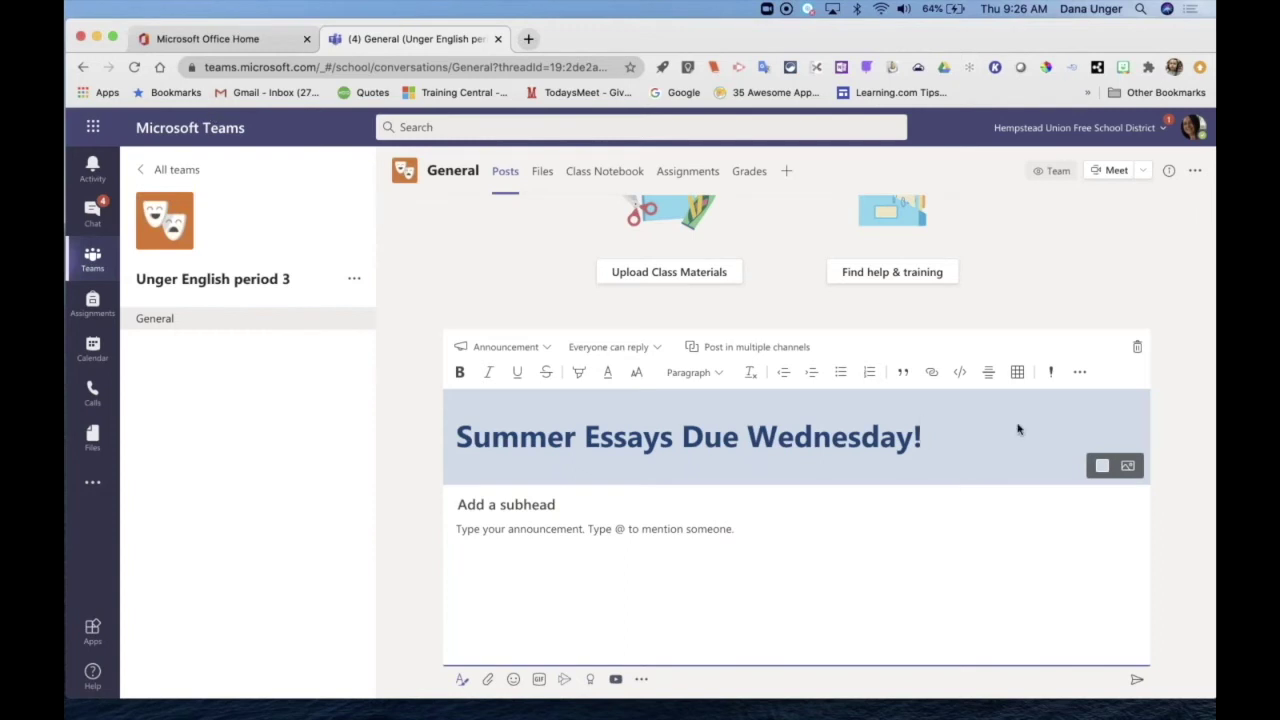
Step: Browse the background illustration categories and apply the General category's megaphone illustration to the announcement's headline banner
{"action": "left_click", "coordinate": [1128, 467]}
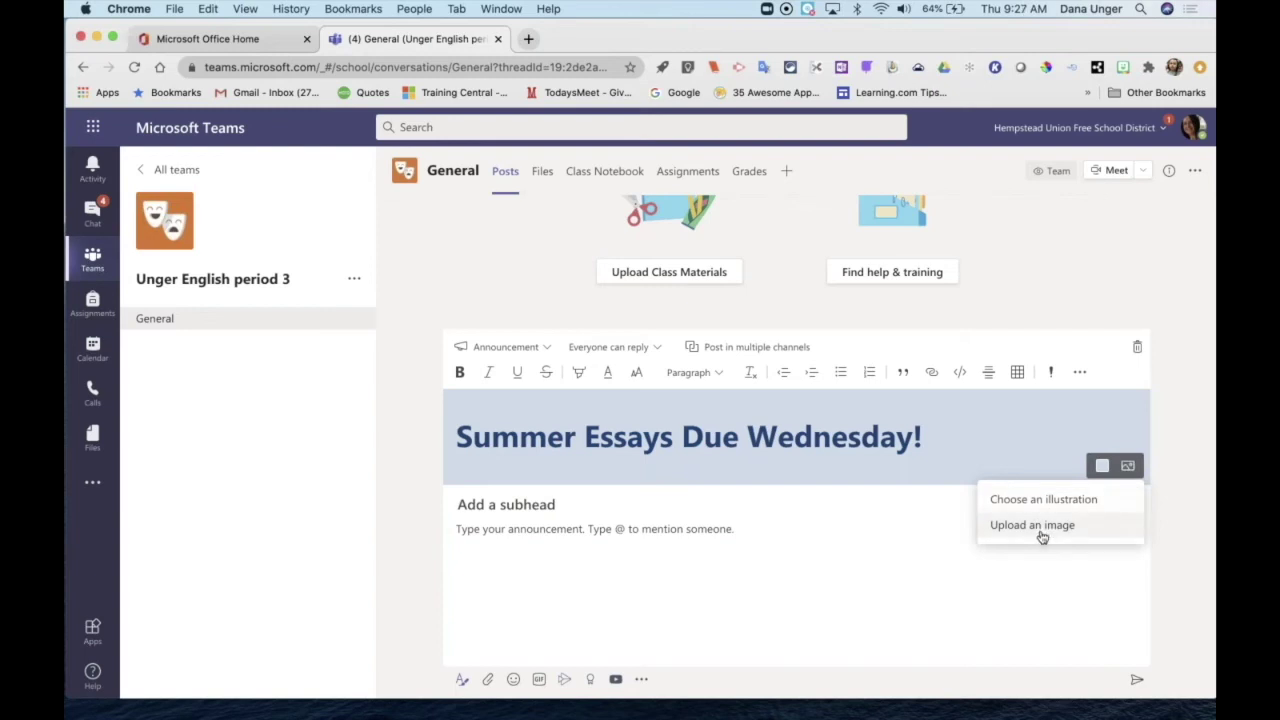
{"action": "left_click", "coordinate": [1050, 502]}
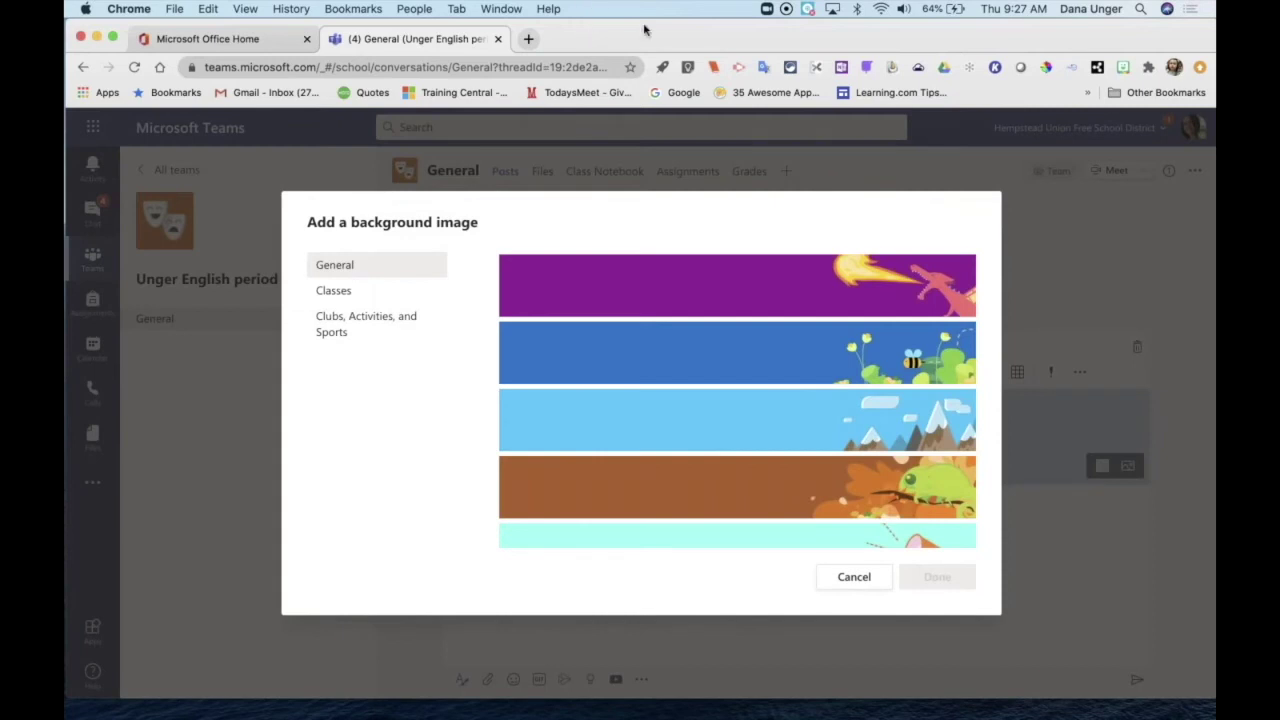
{"action": "left_click_drag", "start_coordinate": [645, 32], "coordinate": [751, 32]}
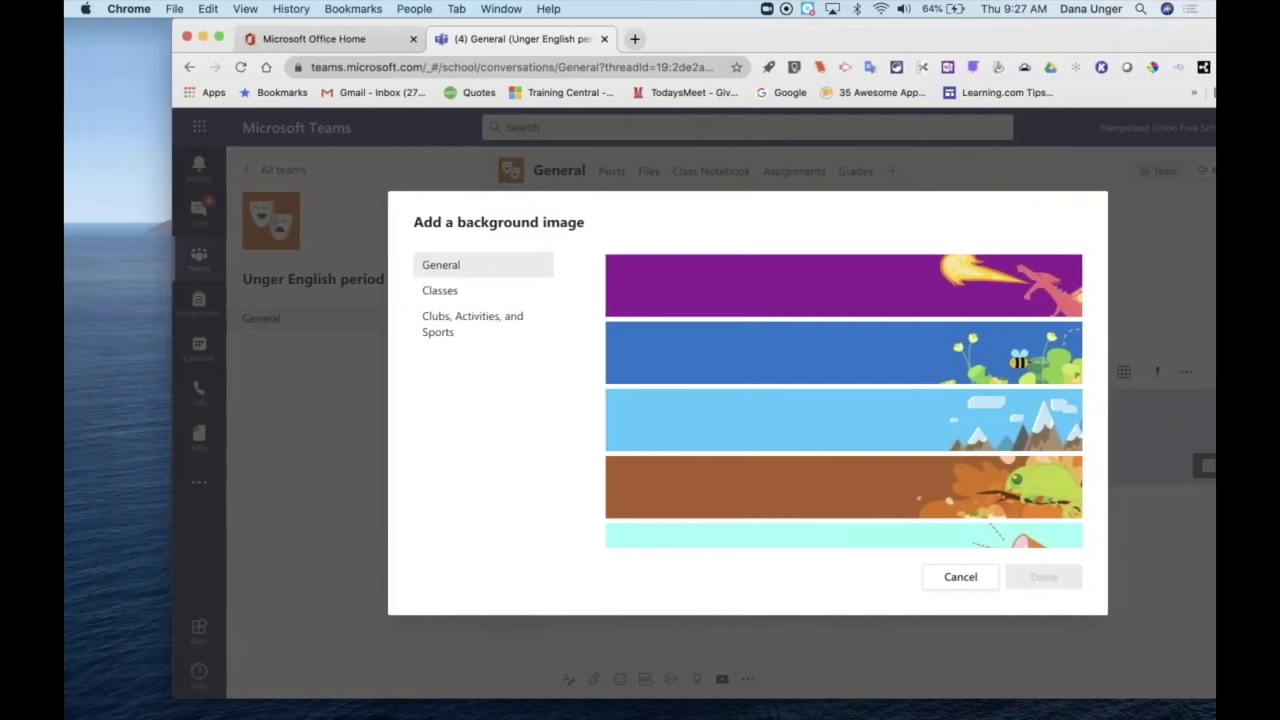
{"action": "left_click", "coordinate": [448, 294]}
{"action": "left_click", "coordinate": [443, 330]}
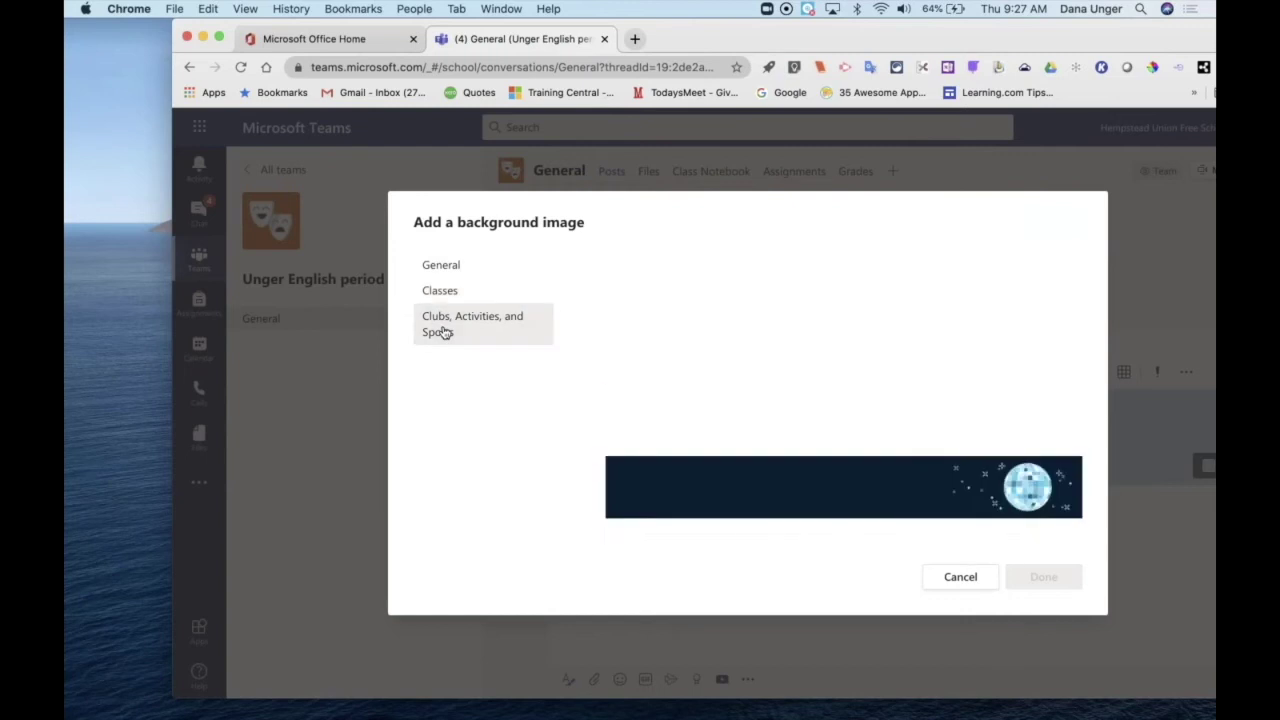
{"action": "left_click", "coordinate": [447, 294]}
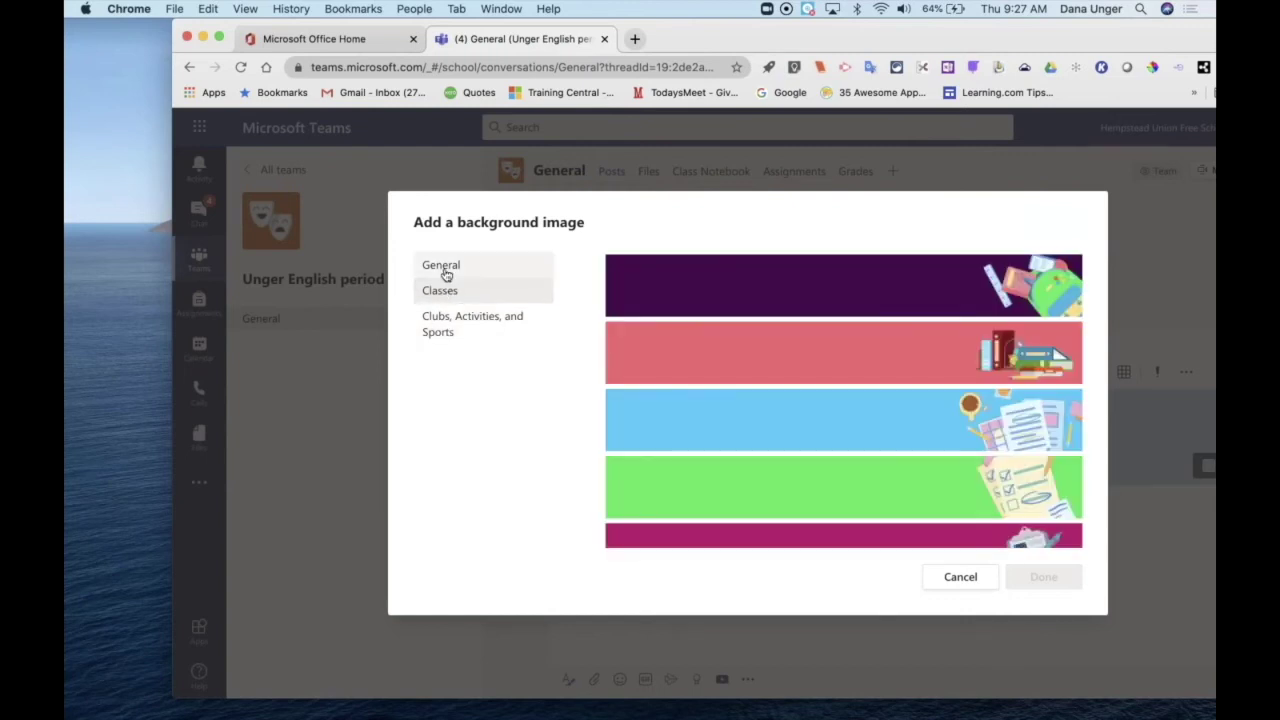
{"action": "left_click", "coordinate": [446, 268]}
{"action": "scroll", "coordinate": [605, 296], "scroll_direction": "down", "scroll_amount": 3}
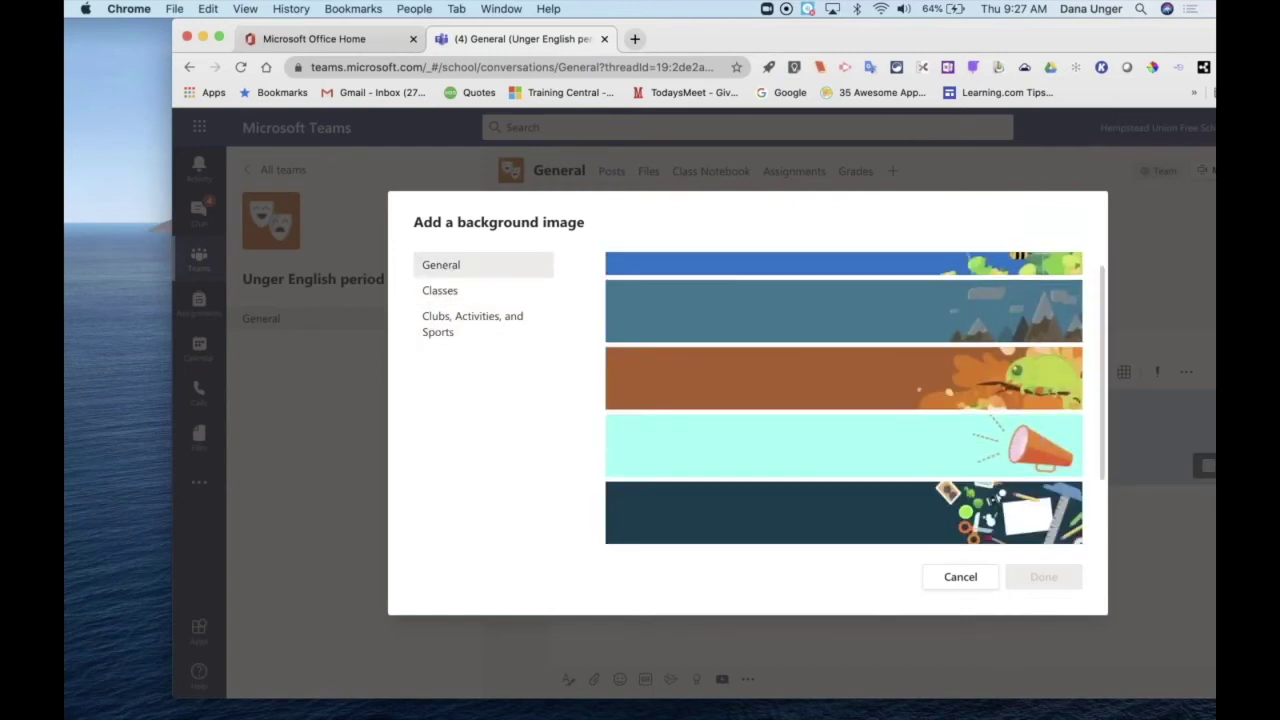
{"action": "left_click", "coordinate": [963, 452]}
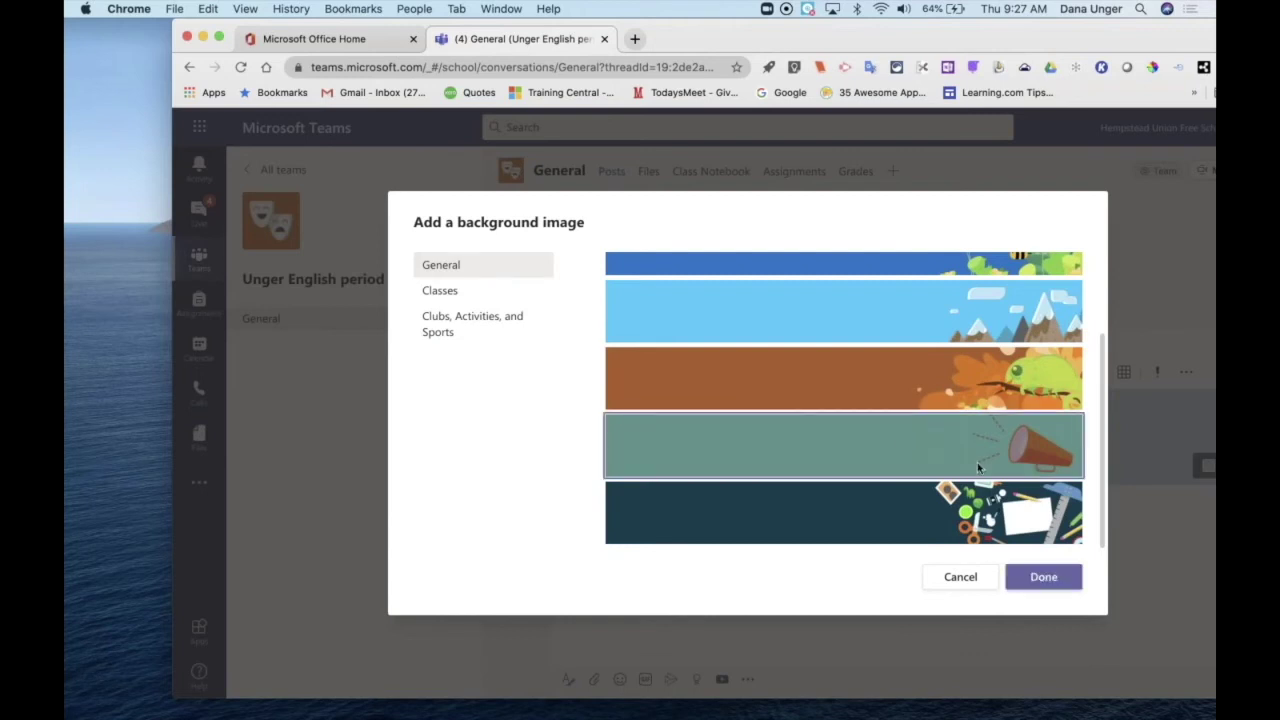
{"action": "left_click", "coordinate": [1043, 576]}
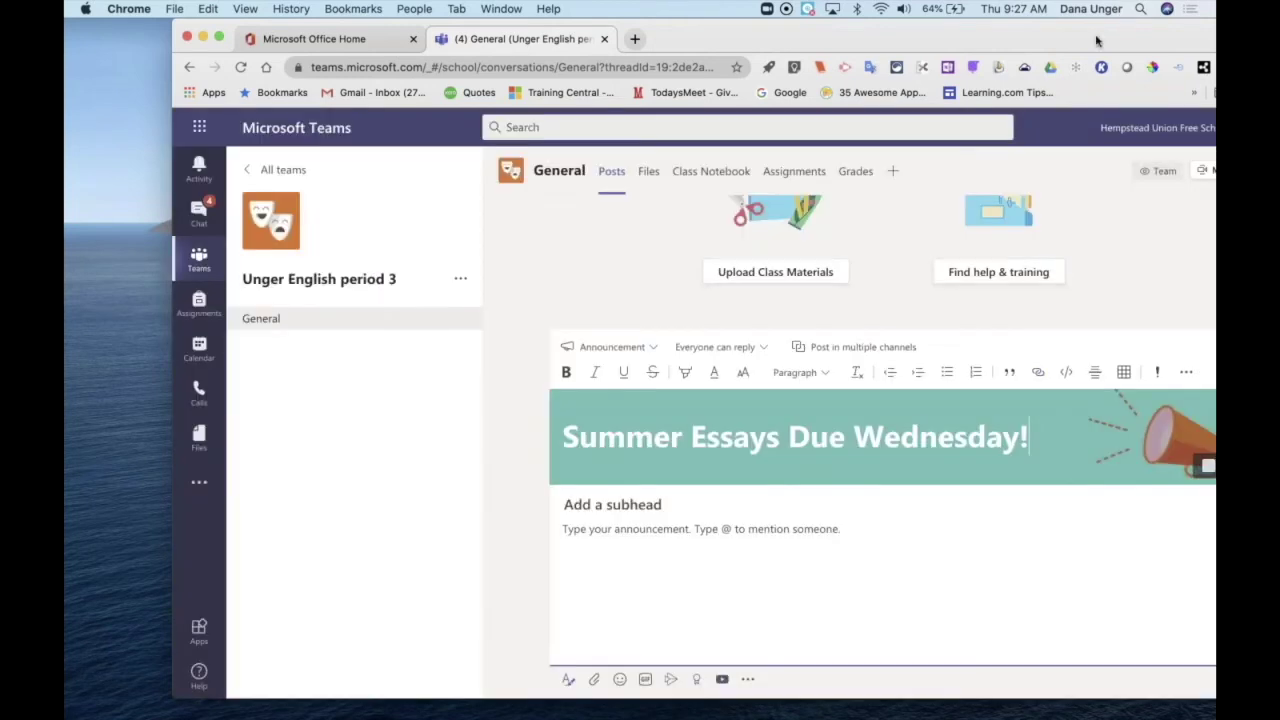
{"action": "left_click_drag", "start_coordinate": [1096, 40], "coordinate": [999, 40]}
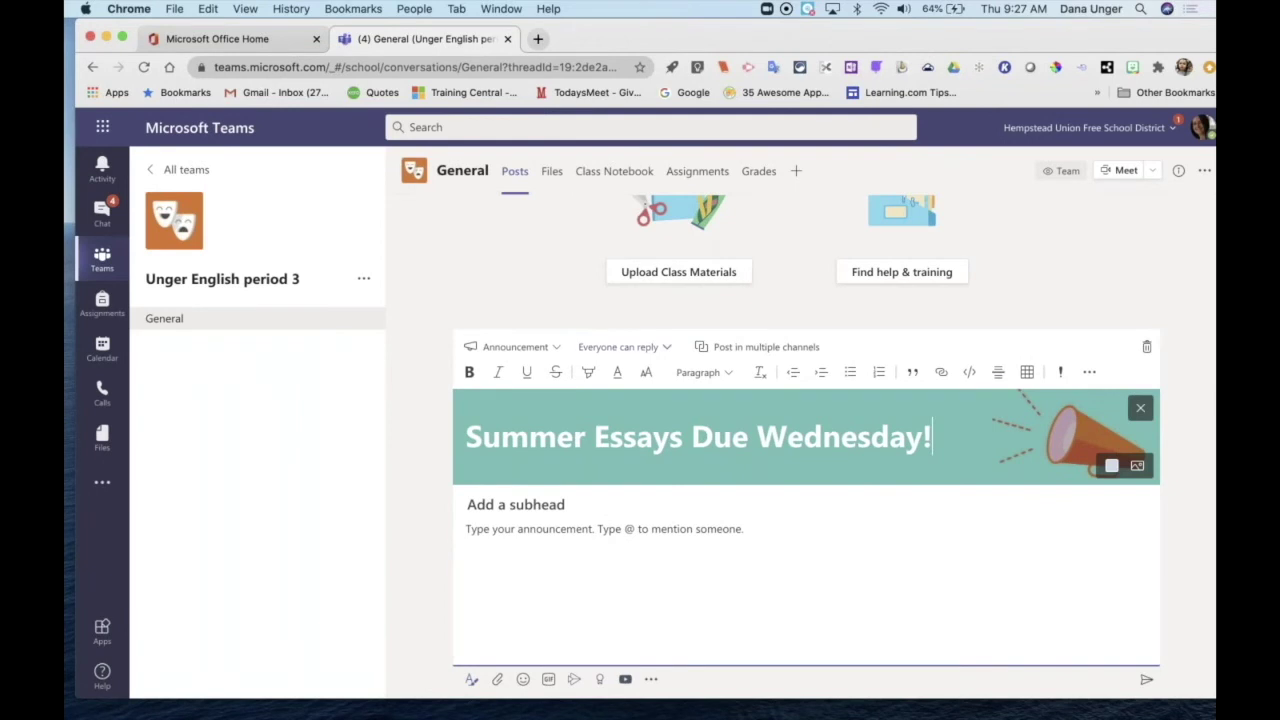
Step: Add the subhead "Don't forget to check your punctuation and grammar." to the announcement
{"action": "left_click", "coordinate": [516, 507]}
{"action": "type", "text": "Don't go"}
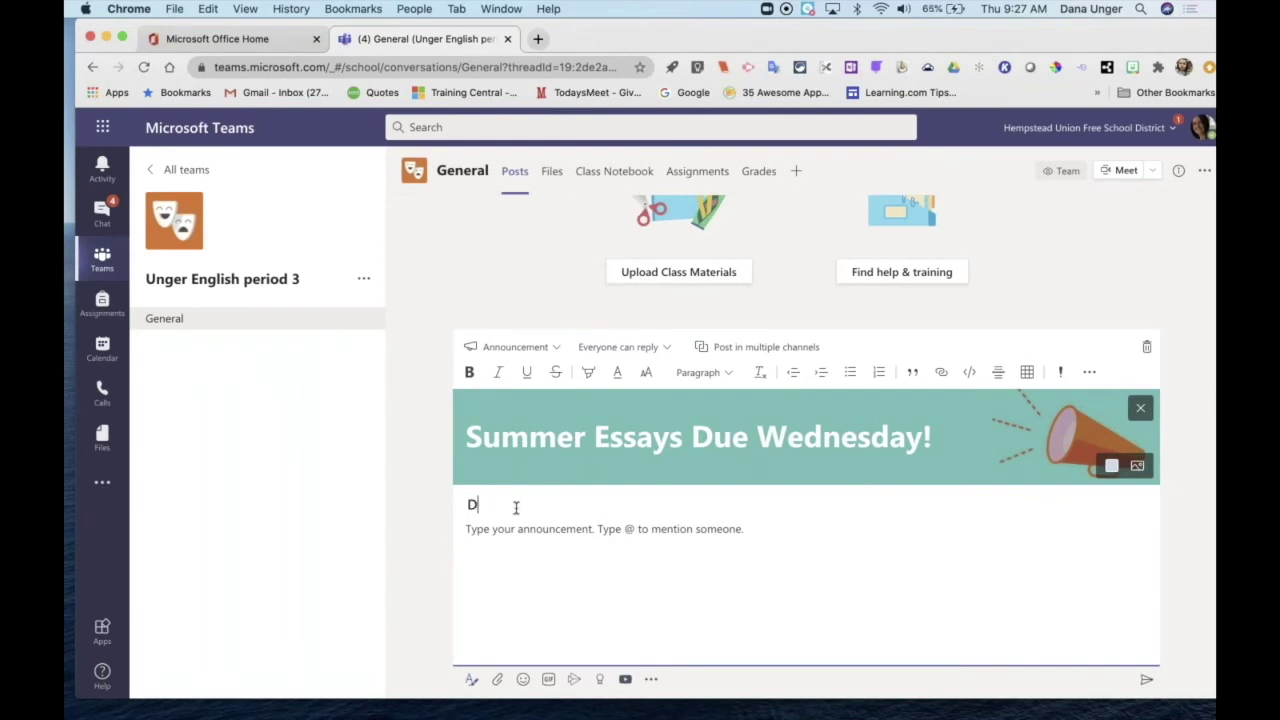
{"action": "key", "text": "BackSpace"}
{"action": "key", "text": "BackSpace"}
{"action": "key", "text": "BackSpace"}
{"action": "type", "text": "forget to che"}
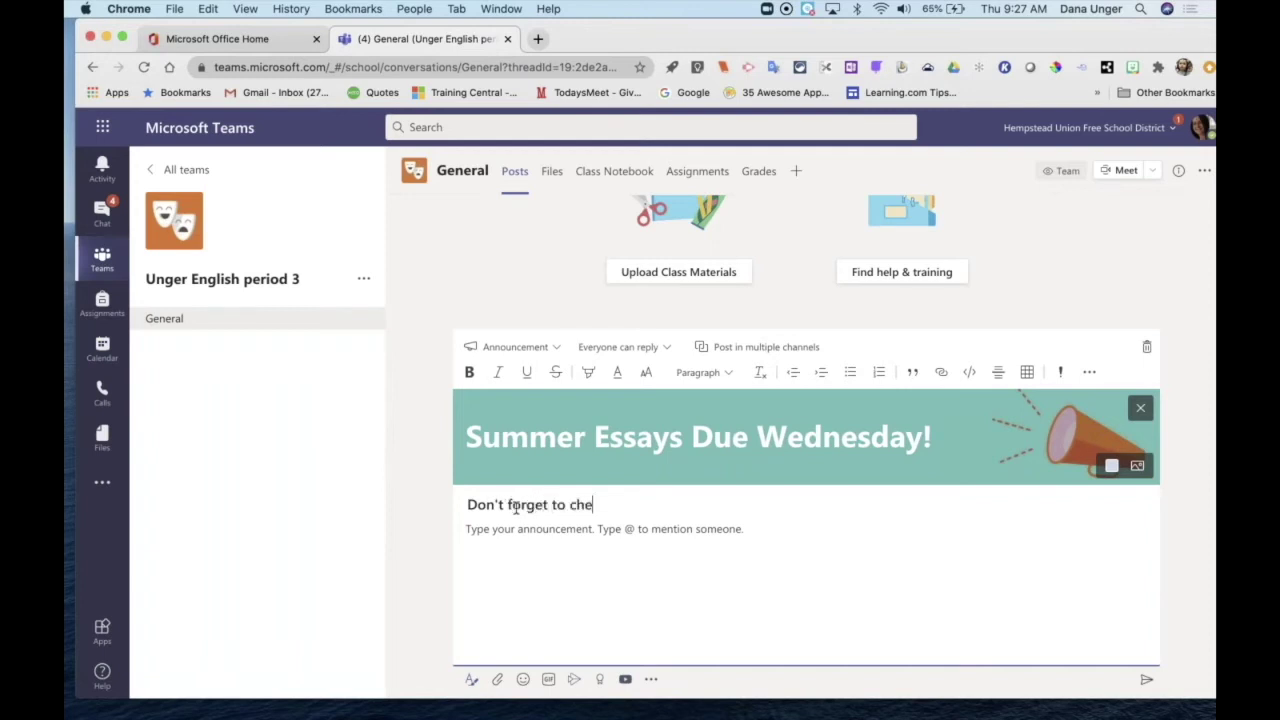
{"action": "type", "text": "ck your punctuation and grammar."}
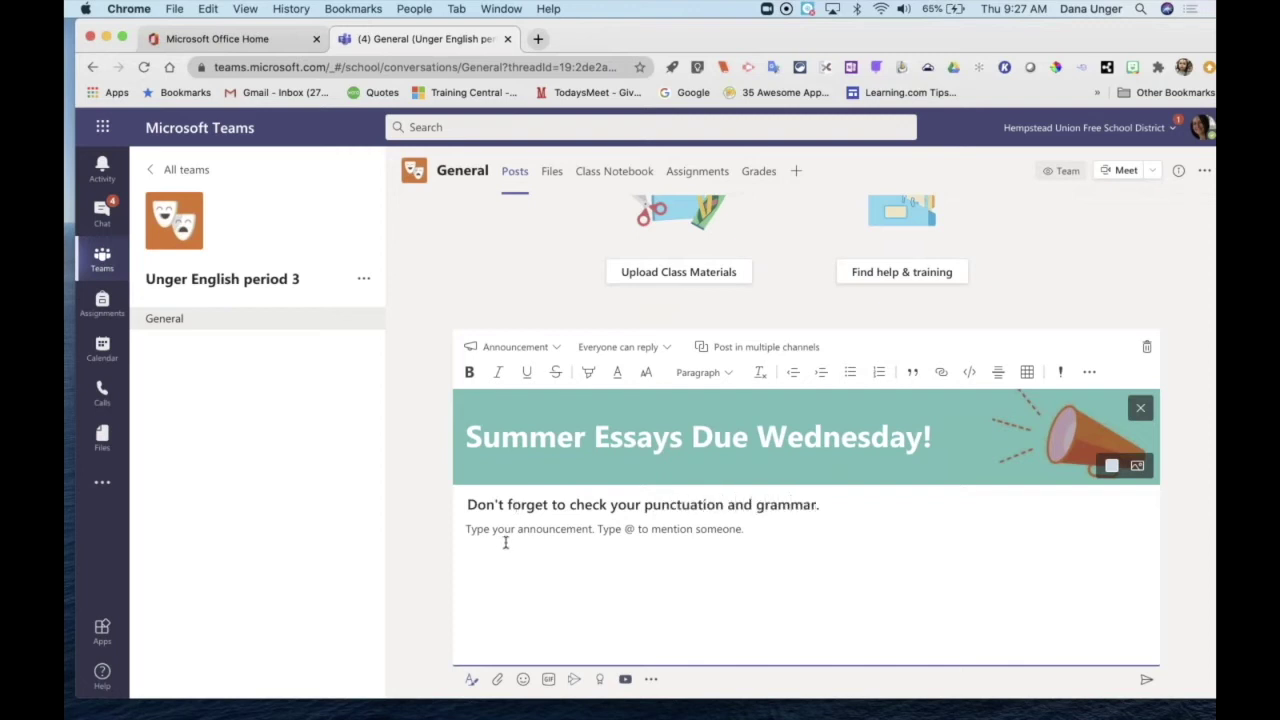
Step: Mention the class team in the announcement body, add "please reach out to me if you have any questions." and post the announcement
{"action": "type", "text": "@te"}
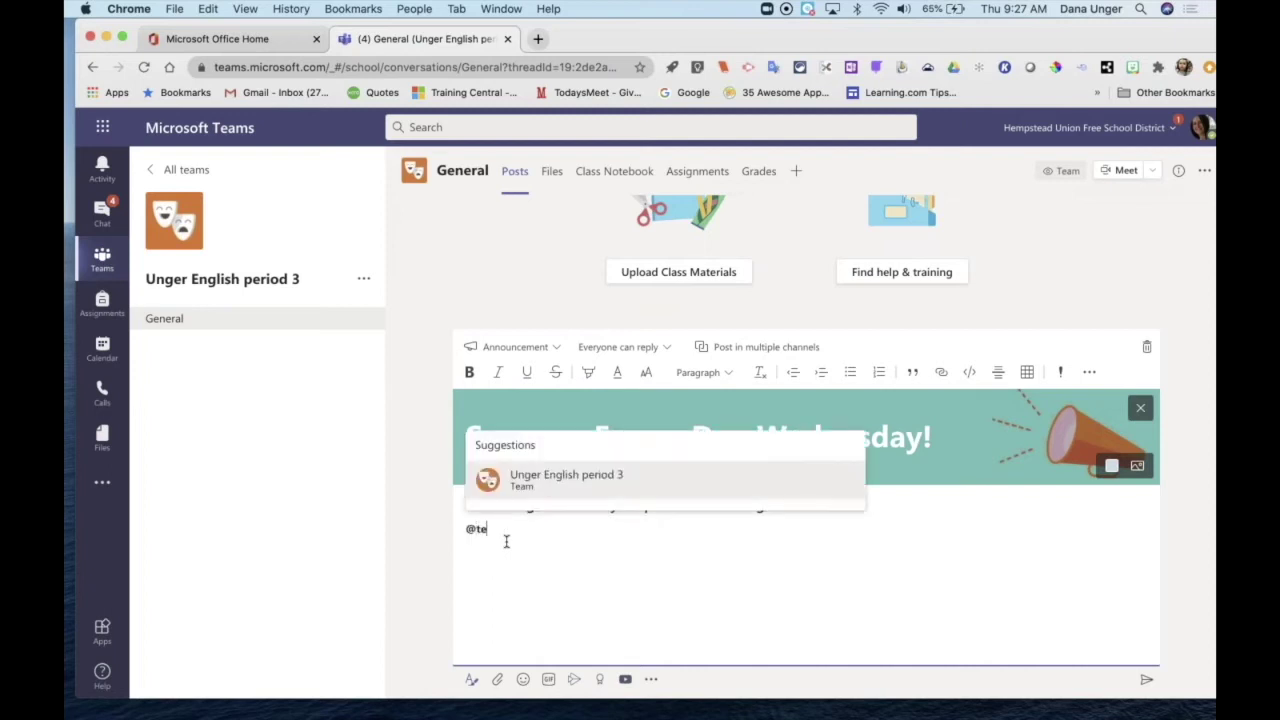
{"action": "left_click", "coordinate": [557, 480]}
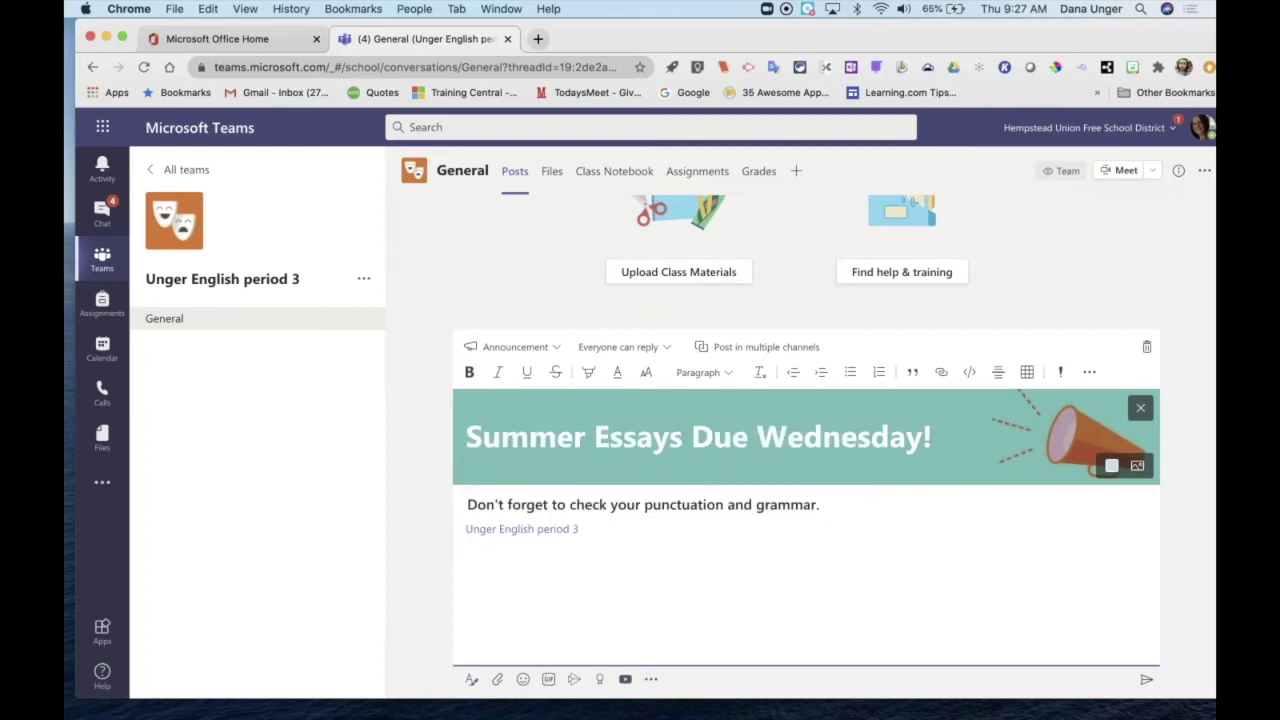
{"action": "type", "text": "please reach out to me if you "}
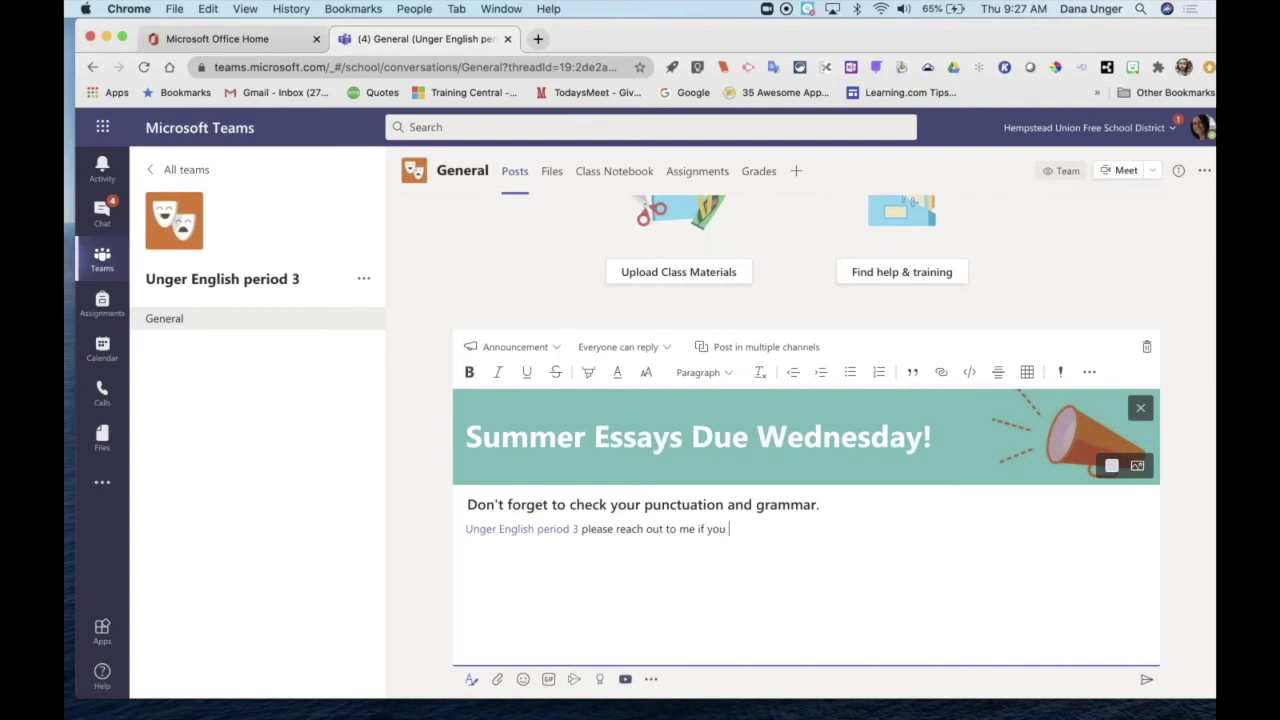
{"action": "type", "text": "have any questions."}
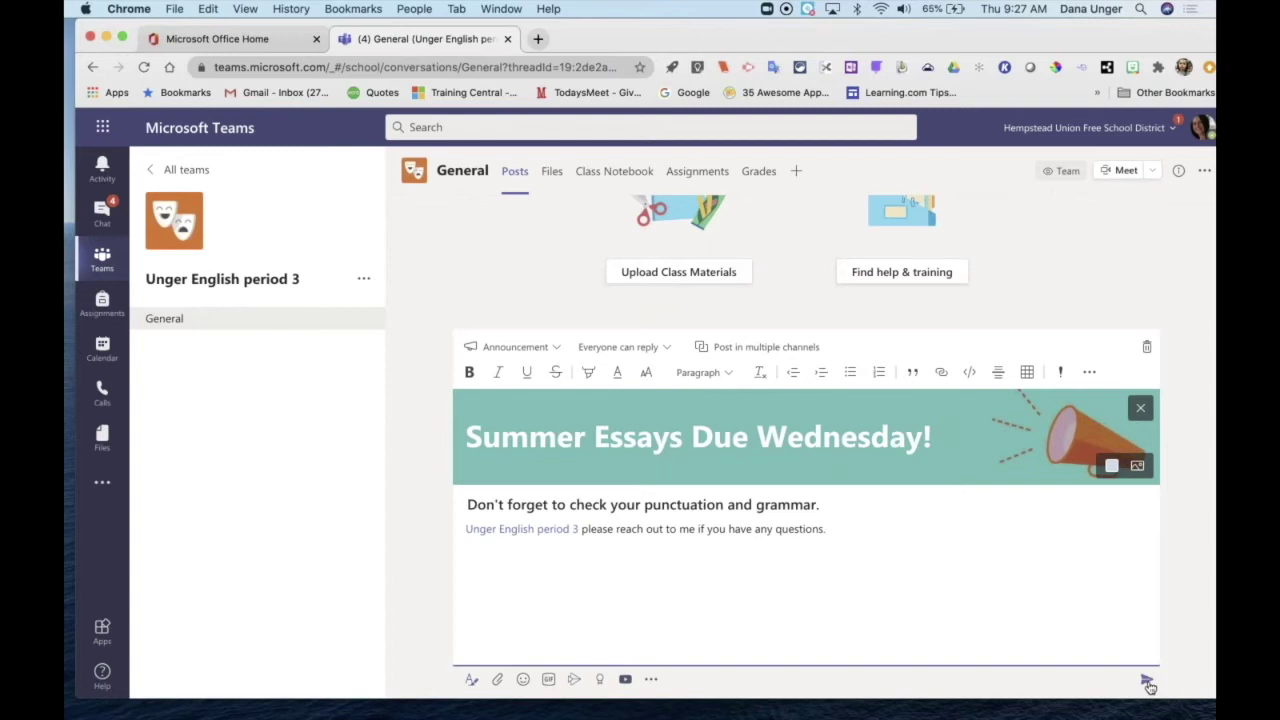
{"action": "left_click", "coordinate": [1147, 682]}
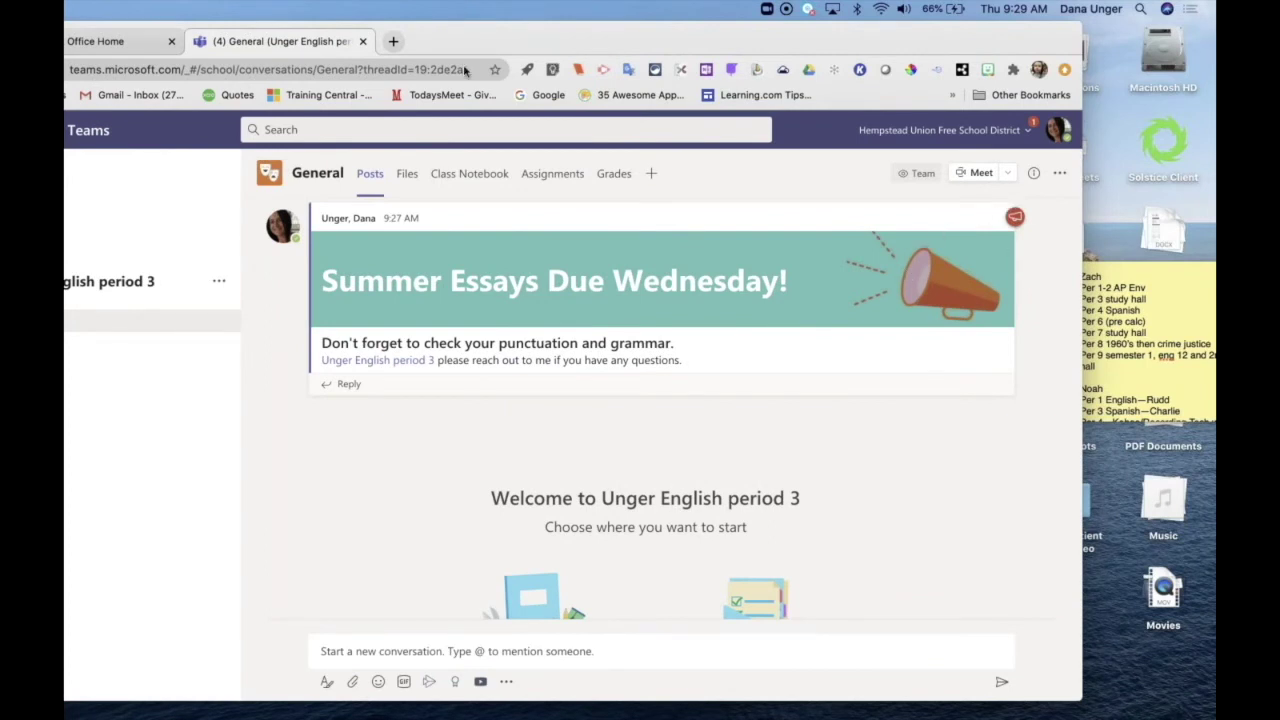
Step: Edit the posted summer essays announcement to mark it as important and save the change
{"action": "left_click", "coordinate": [955, 285]}
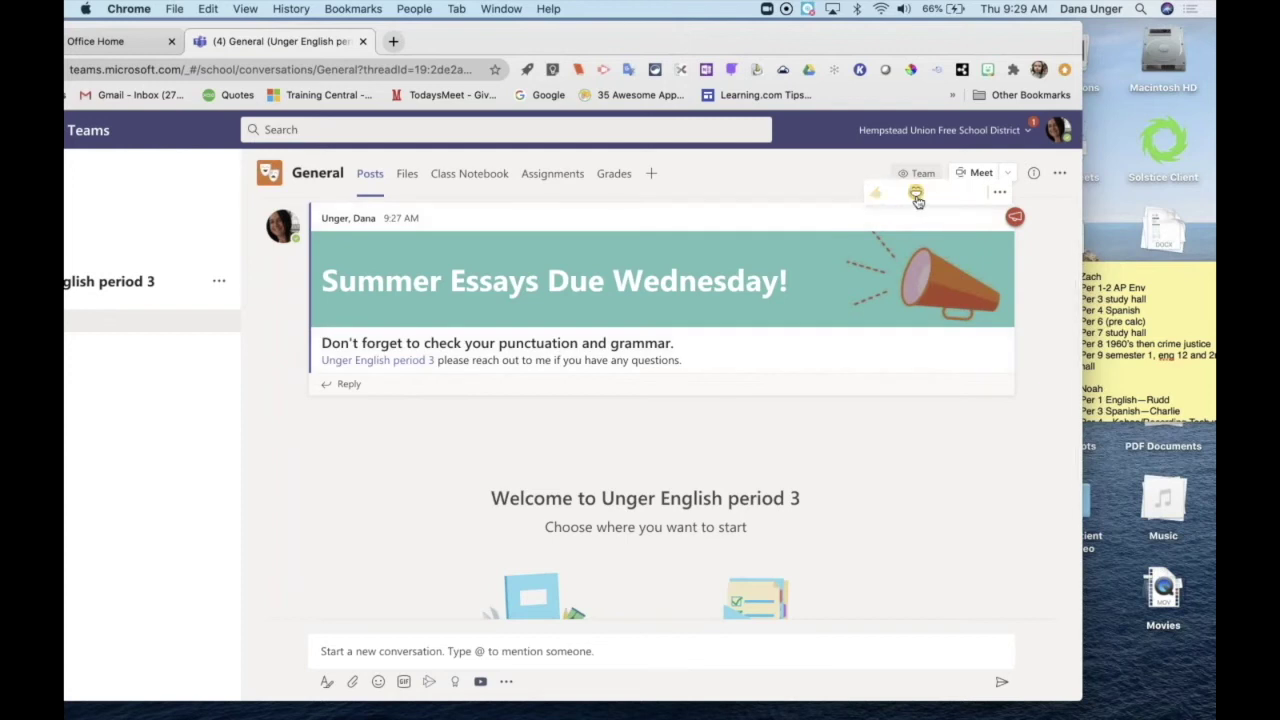
{"action": "left_click", "coordinate": [1000, 194]}
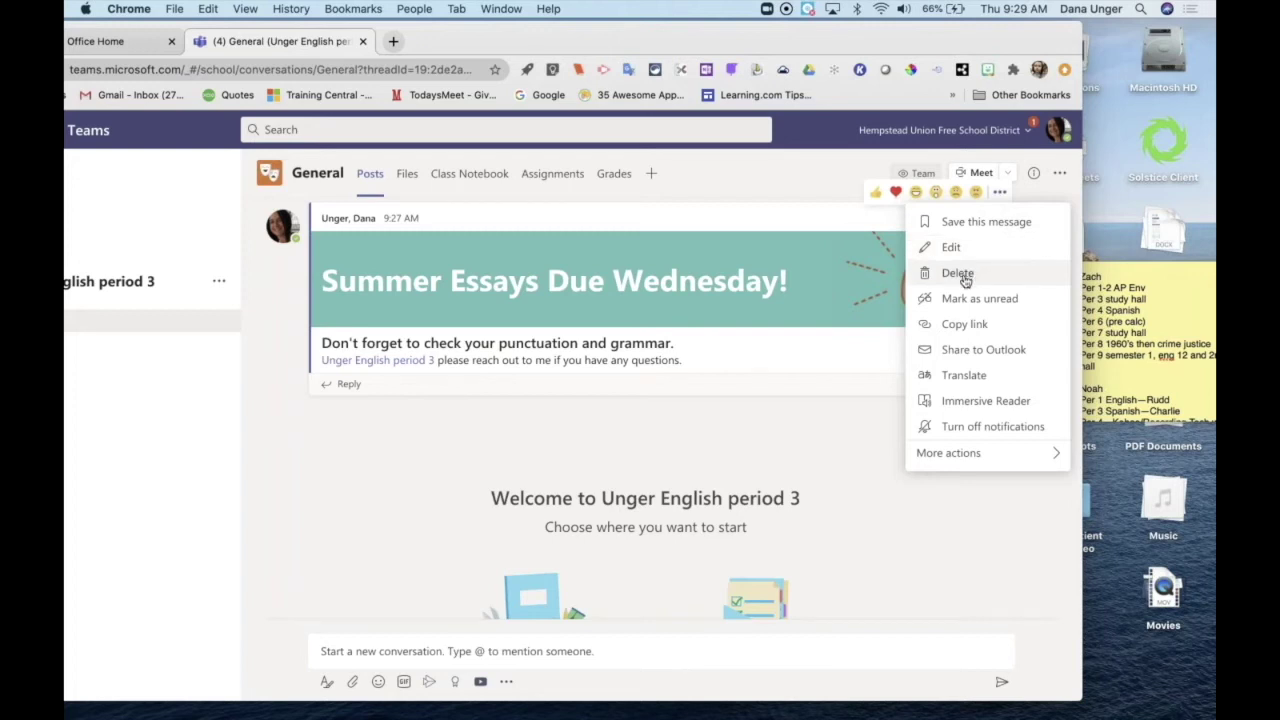
{"action": "left_click", "coordinate": [948, 247]}
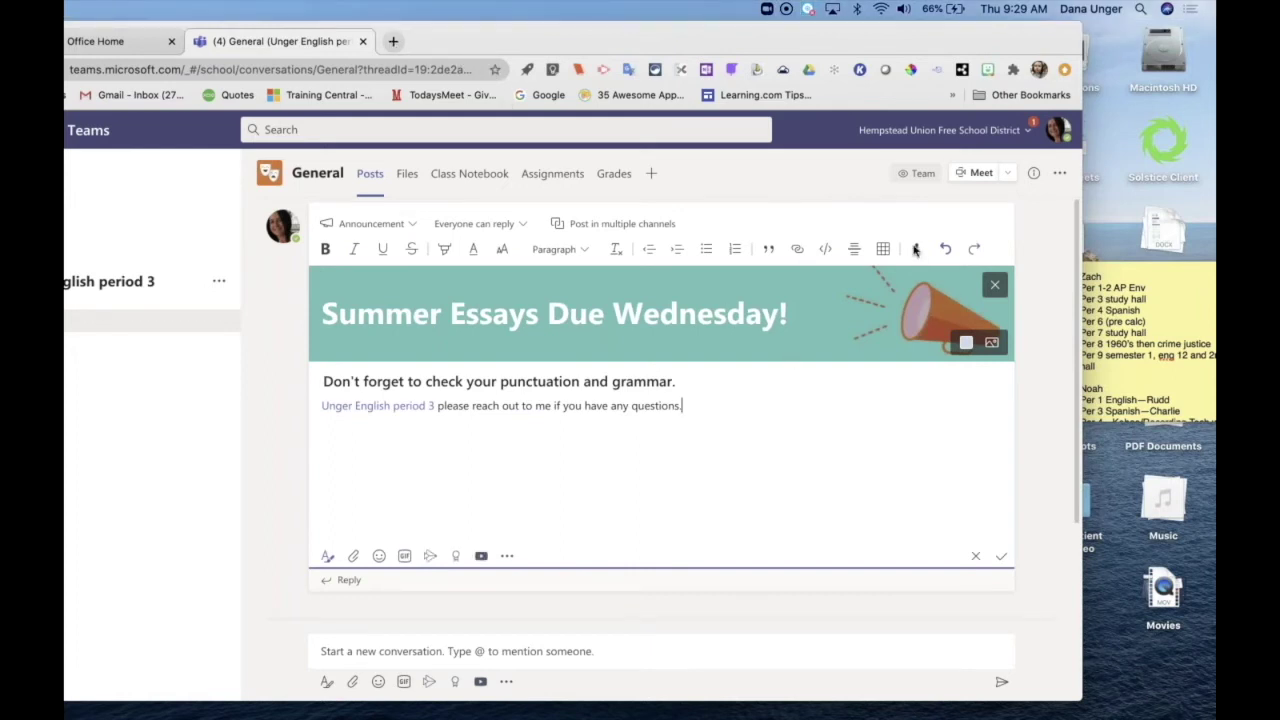
{"action": "left_click", "coordinate": [918, 251]}
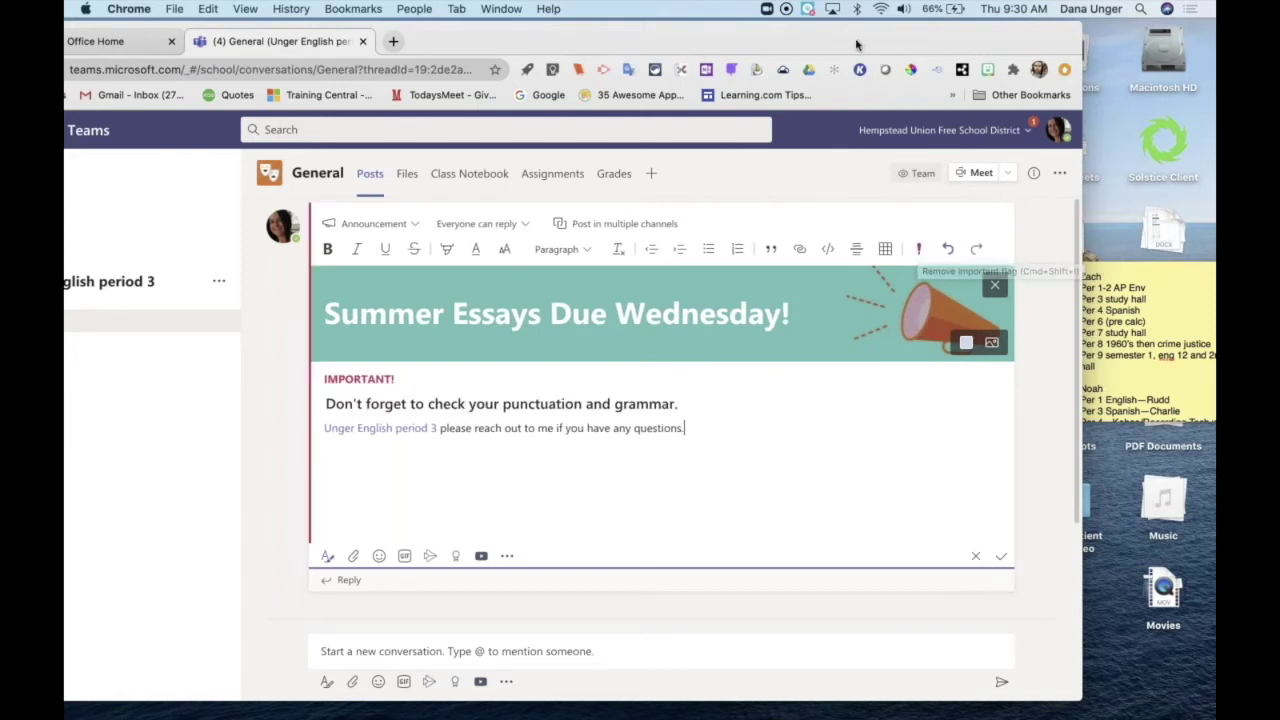
{"action": "left_click_drag", "start_coordinate": [855, 45], "coordinate": [990, 44]}
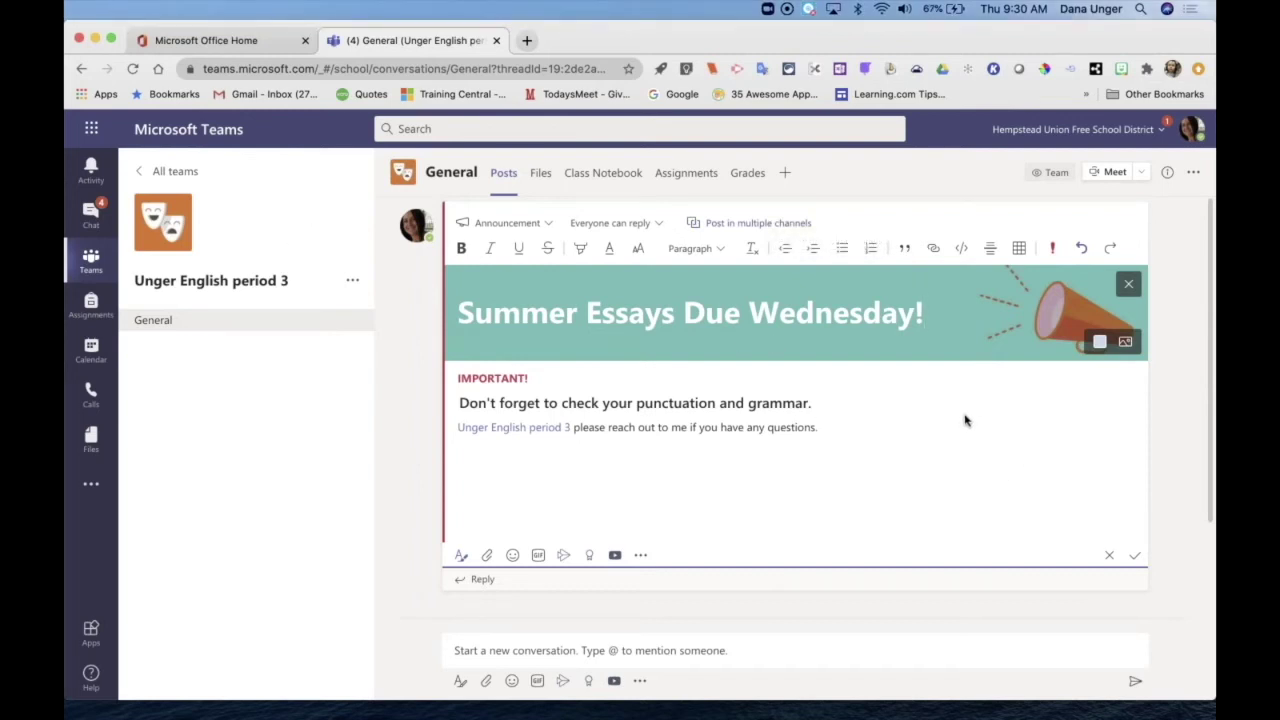
{"action": "left_click", "coordinate": [1136, 559]}
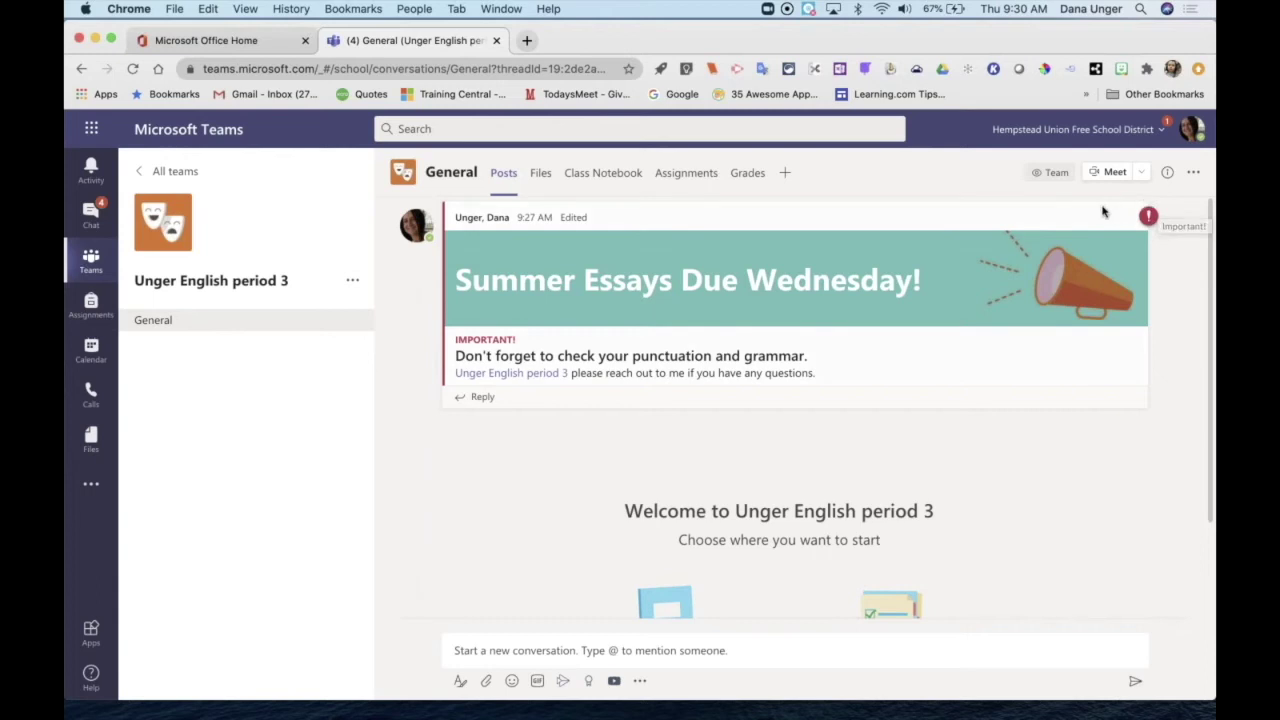
Step: Open the announcement in Immersive Reader and read through its full text
{"action": "left_click", "coordinate": [1132, 195]}
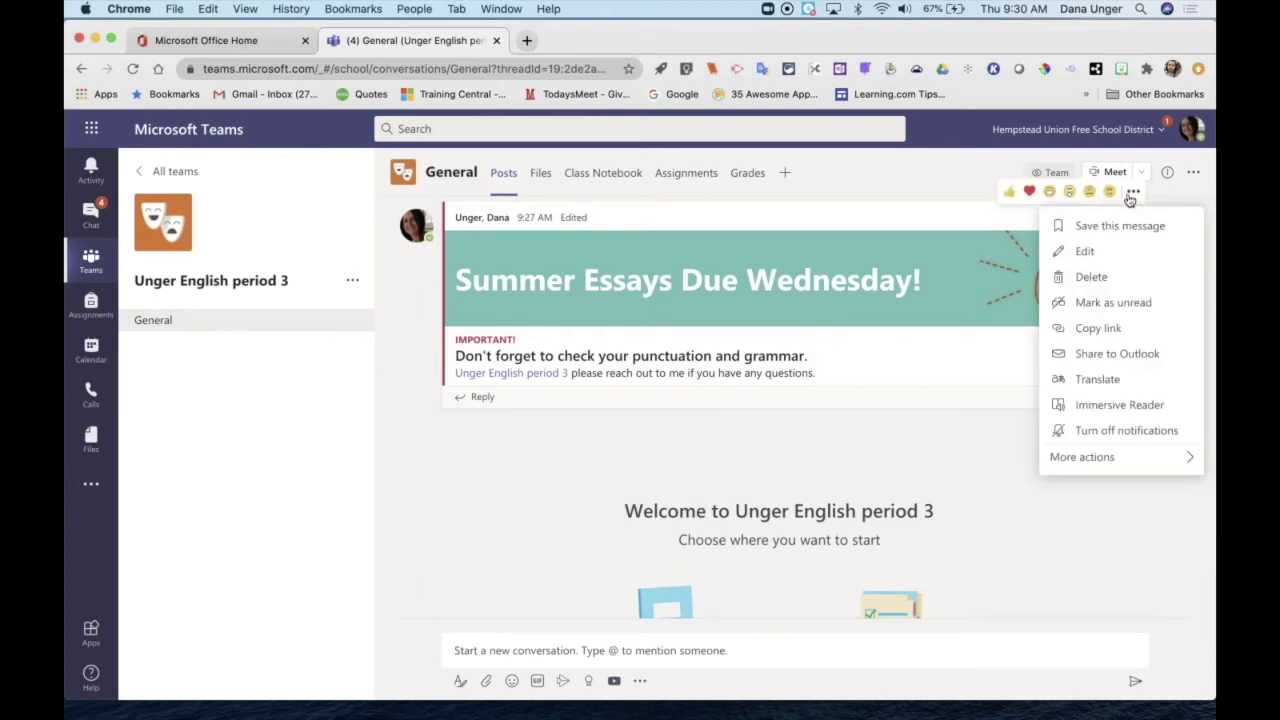
{"action": "left_click", "coordinate": [1097, 405]}
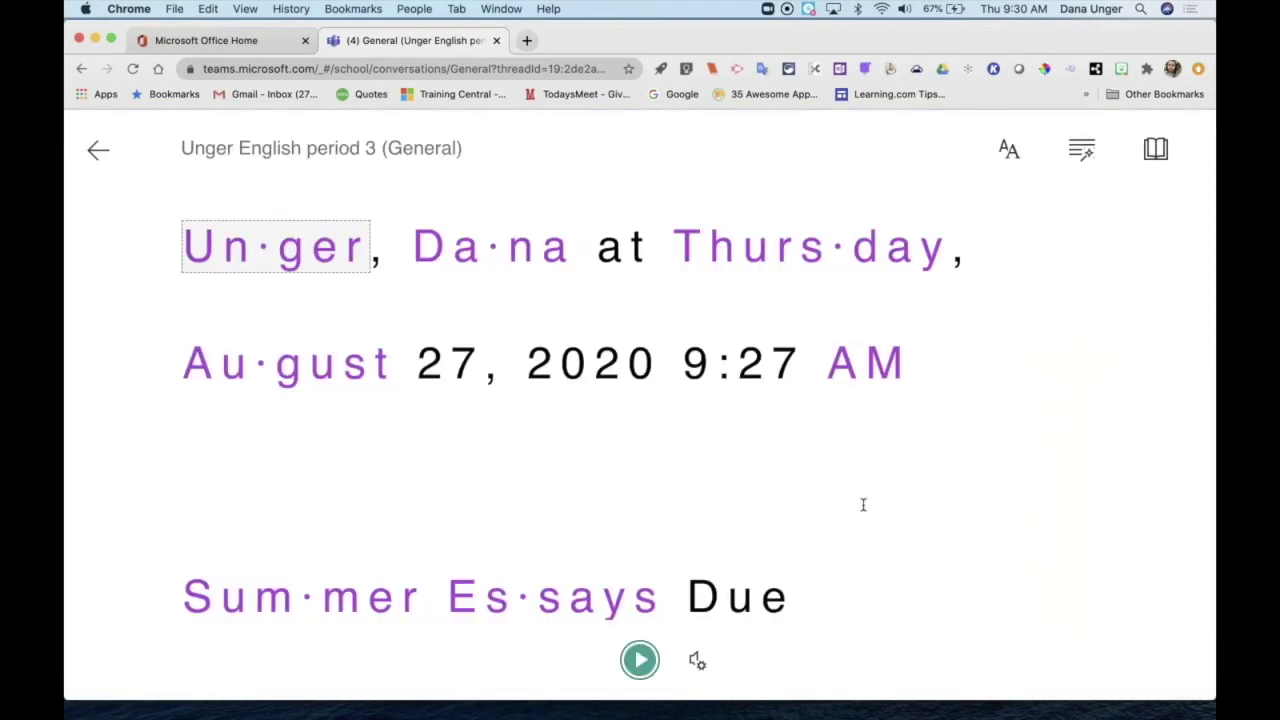
{"action": "scroll", "coordinate": [863, 505], "scroll_direction": "down", "scroll_amount": 10}
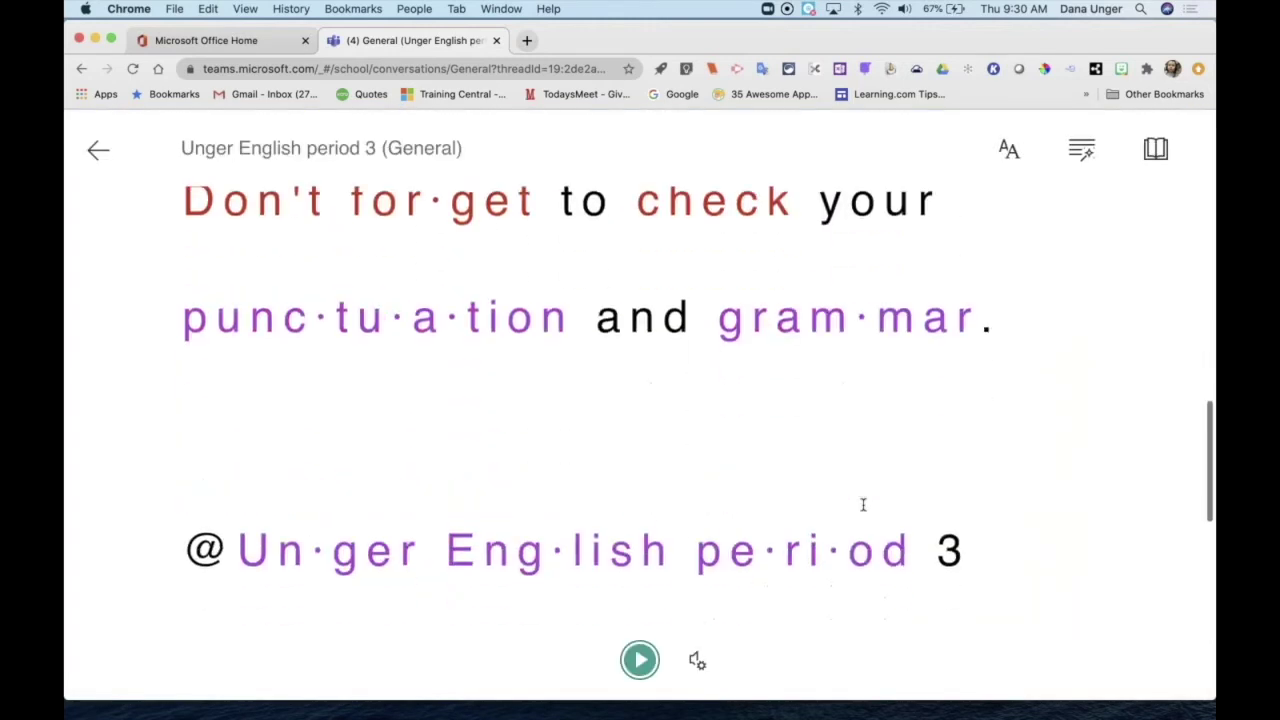
{"action": "scroll", "coordinate": [863, 505], "scroll_direction": "down", "scroll_amount": 5}
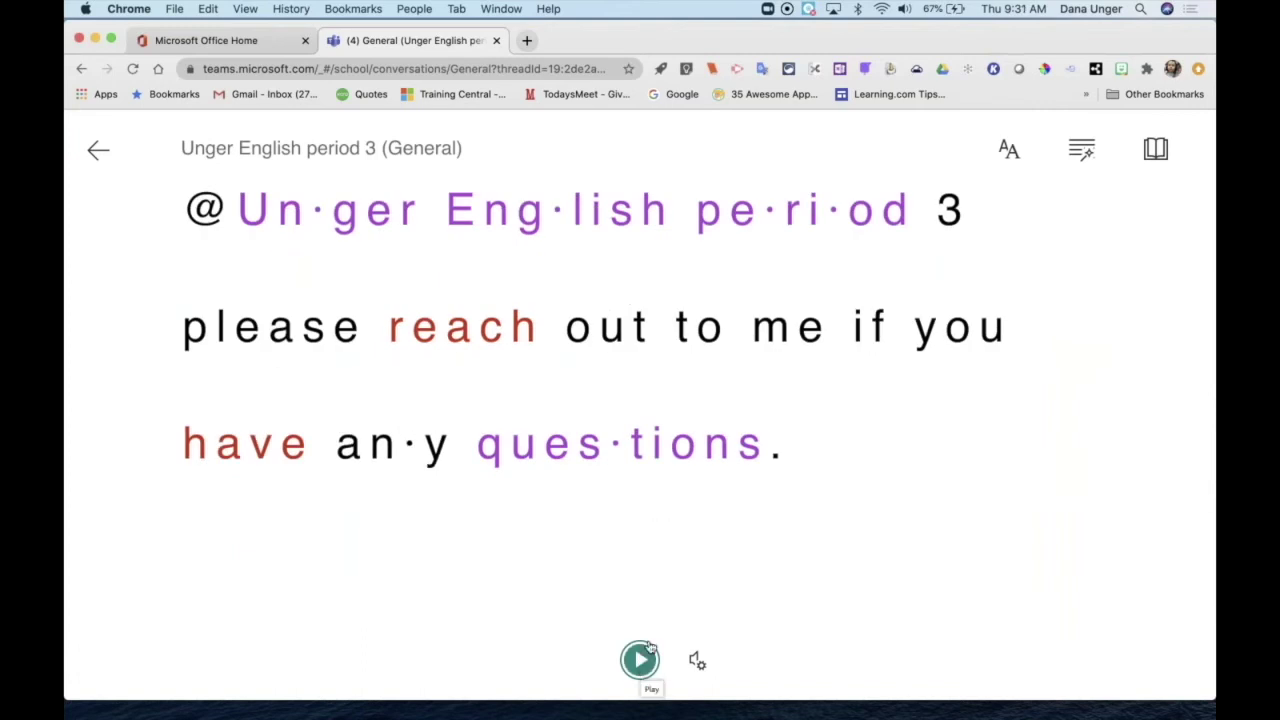
Step: Translate the whole announcement into Arabic (Egyptian) in Immersive Reader, and return to the General channel
{"action": "left_click", "coordinate": [1163, 158]}
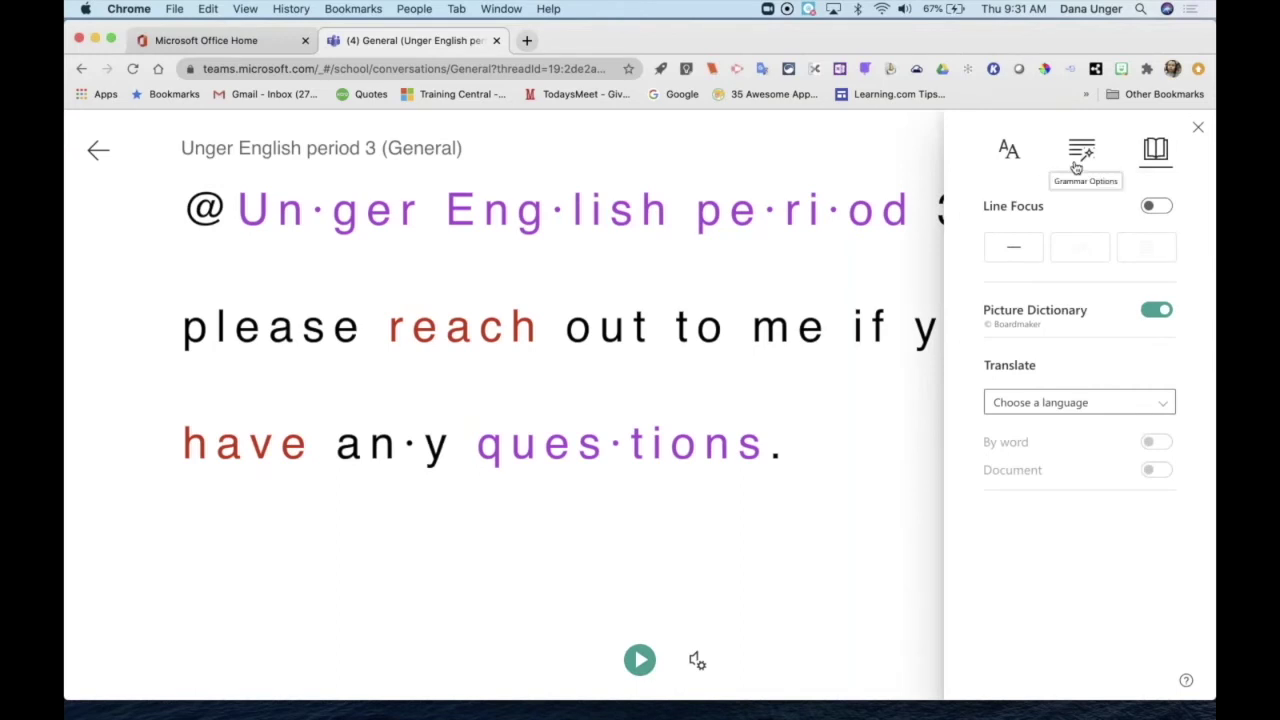
{"action": "left_click", "coordinate": [1077, 405]}
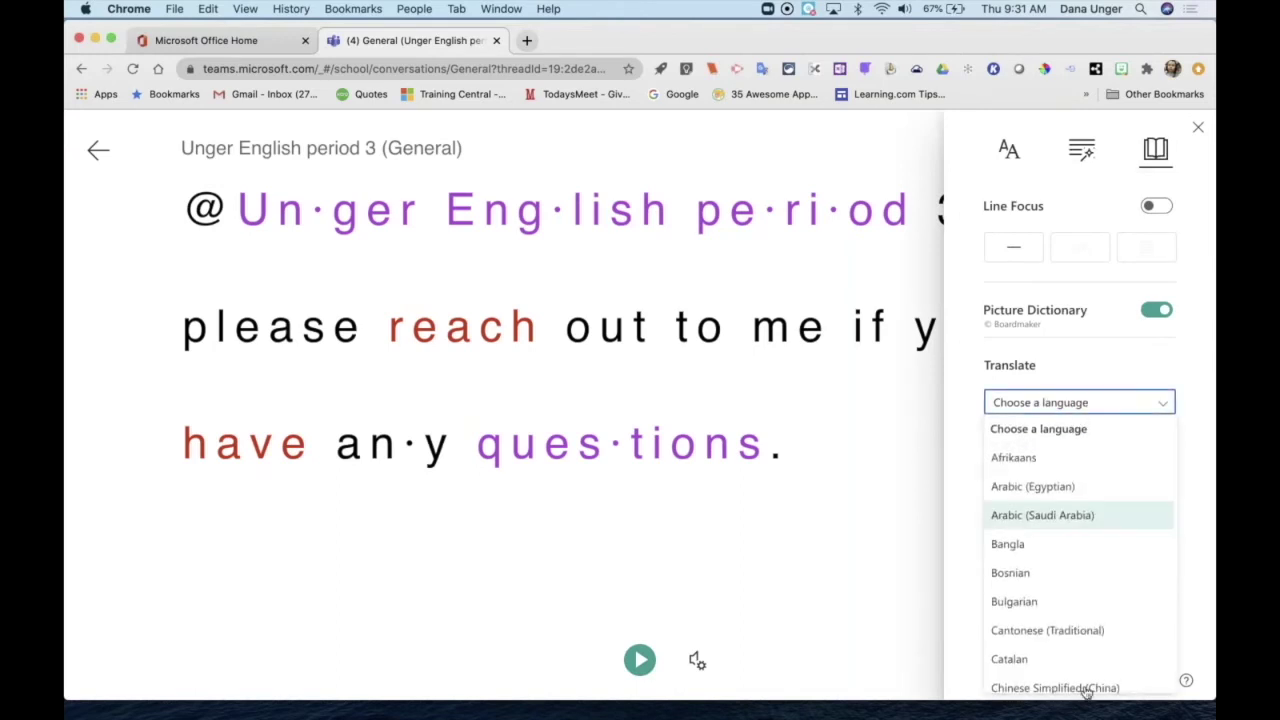
{"action": "left_click", "coordinate": [1055, 490]}
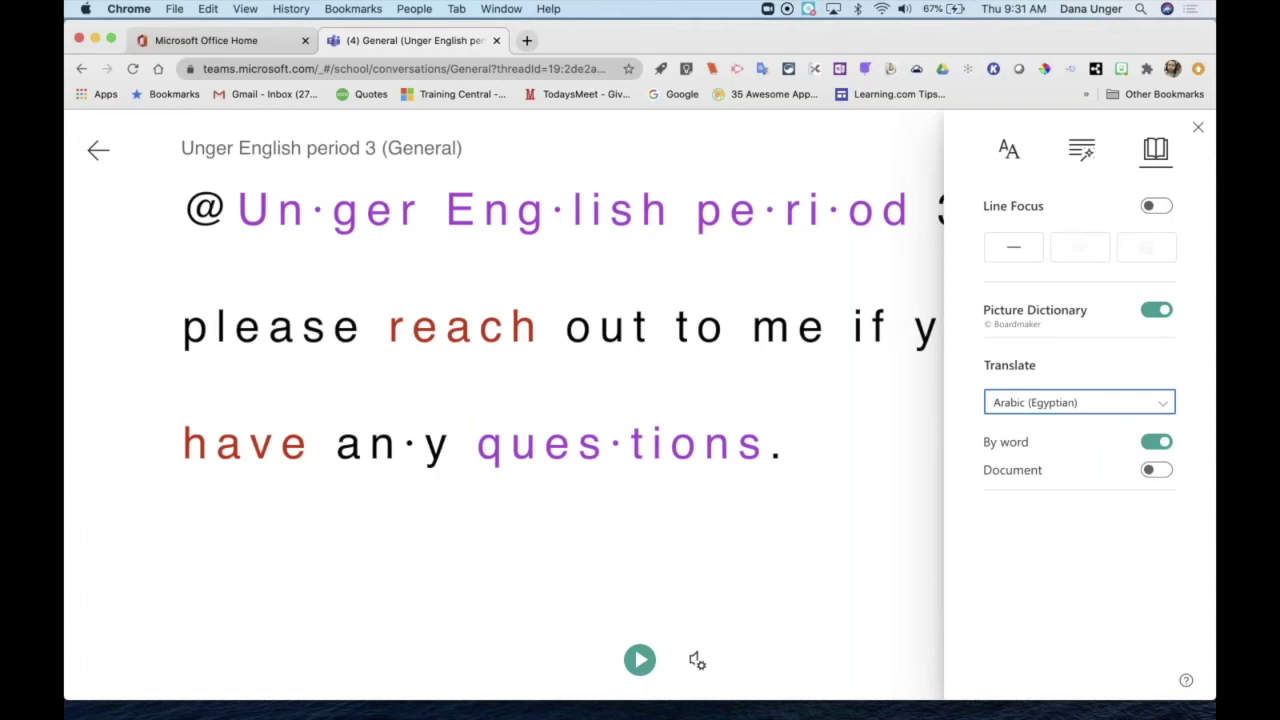
{"action": "left_click", "coordinate": [1158, 472]}
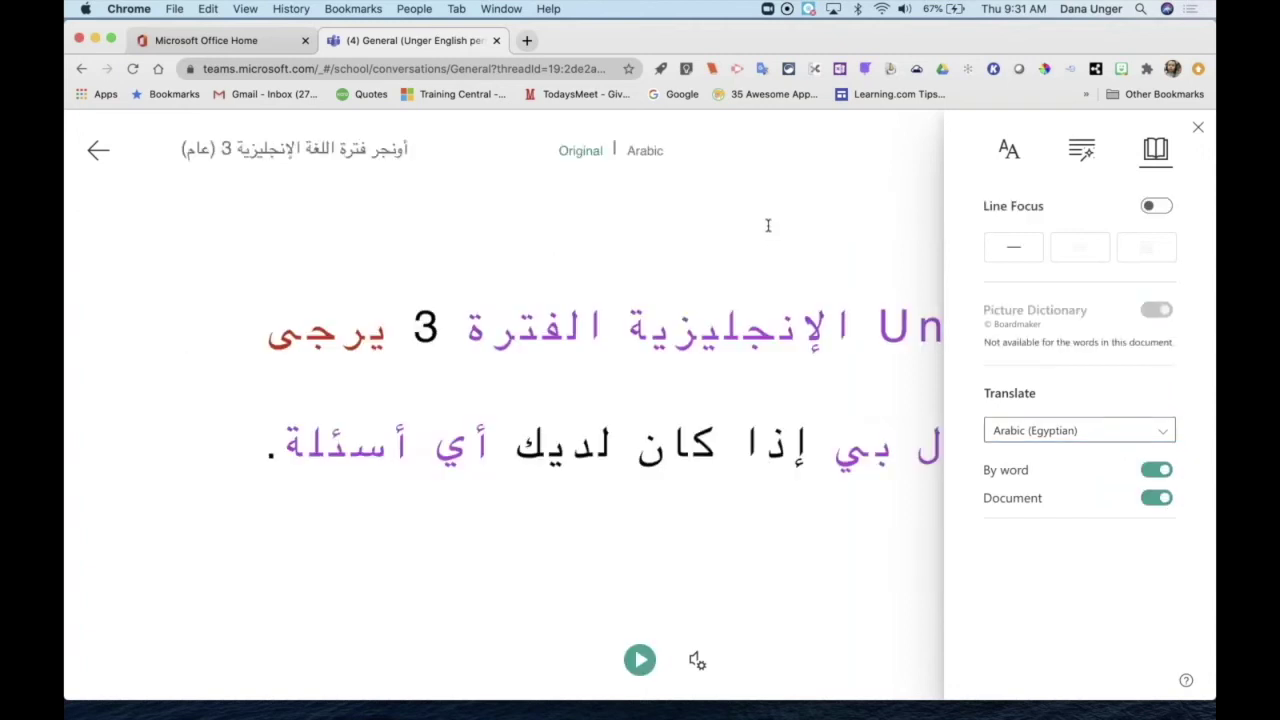
{"action": "left_click", "coordinate": [98, 151]}
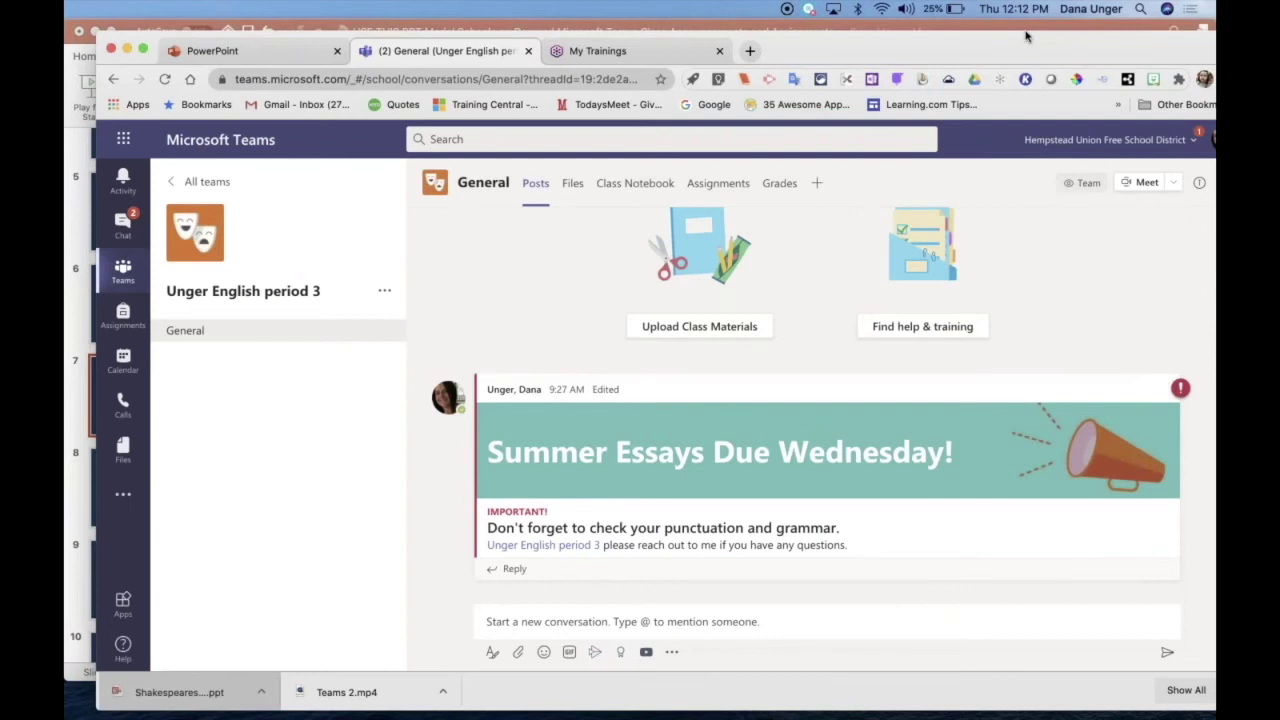
Step: Create a new assignment for the class and title it "Shakespeare Sonnet Annotation"
{"action": "left_click", "coordinate": [718, 184]}
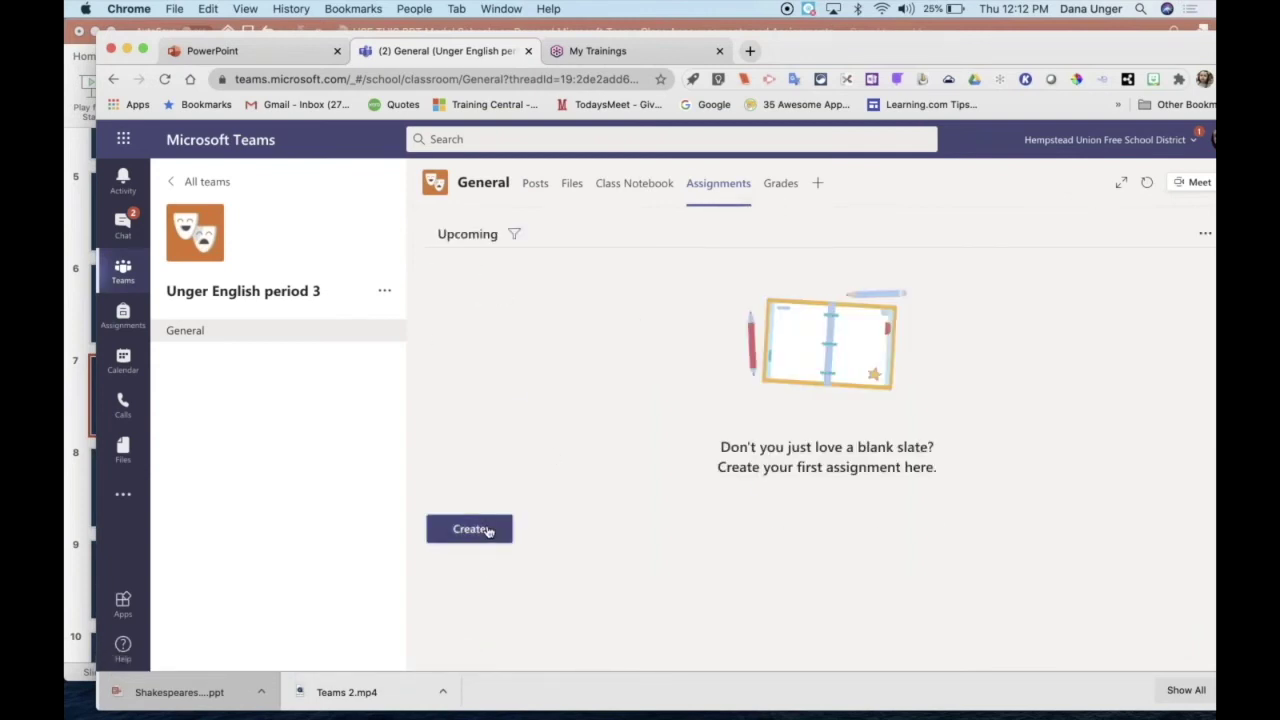
{"action": "left_click", "coordinate": [487, 530]}
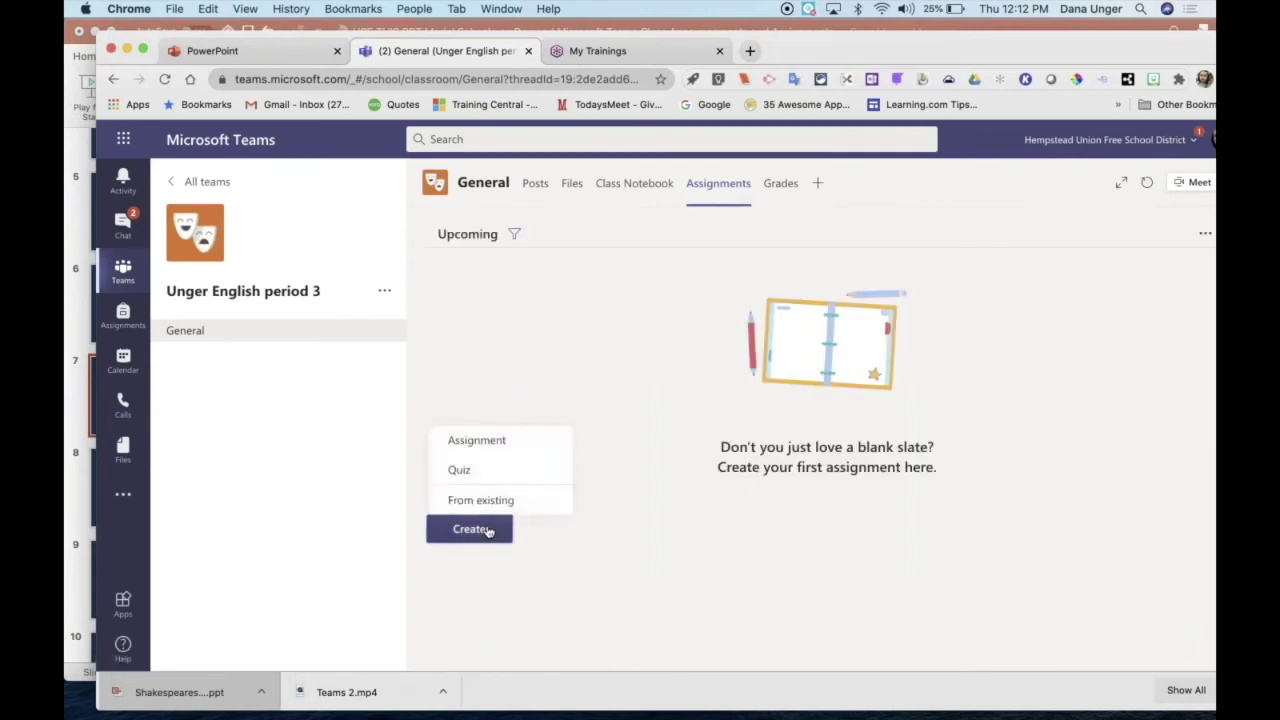
{"action": "left_click", "coordinate": [466, 442]}
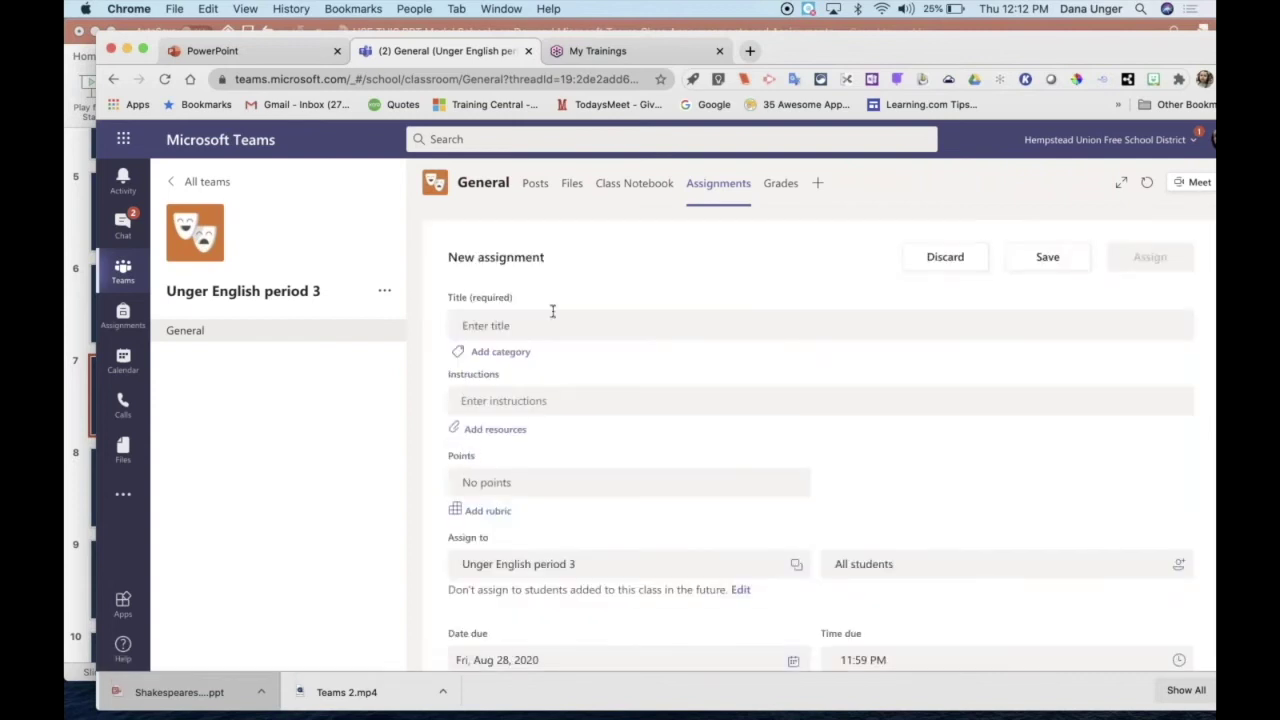
{"action": "left_click", "coordinate": [530, 328]}
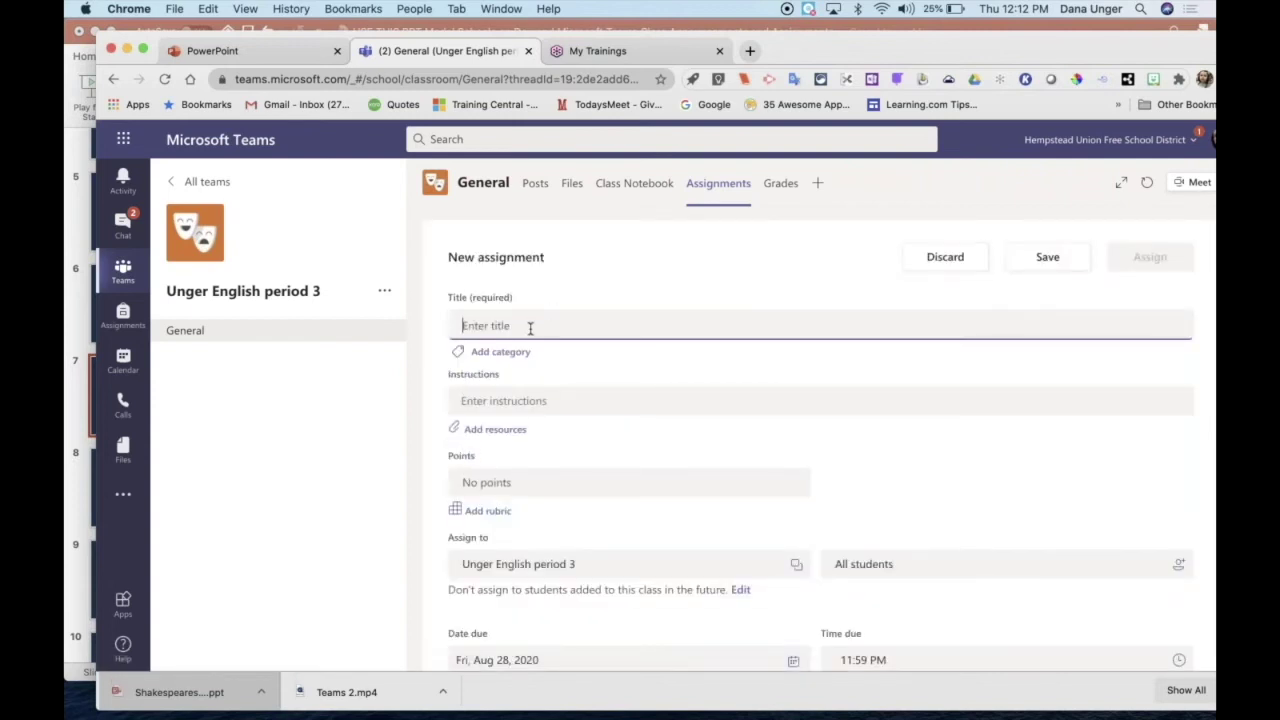
{"action": "type", "text": "S"}
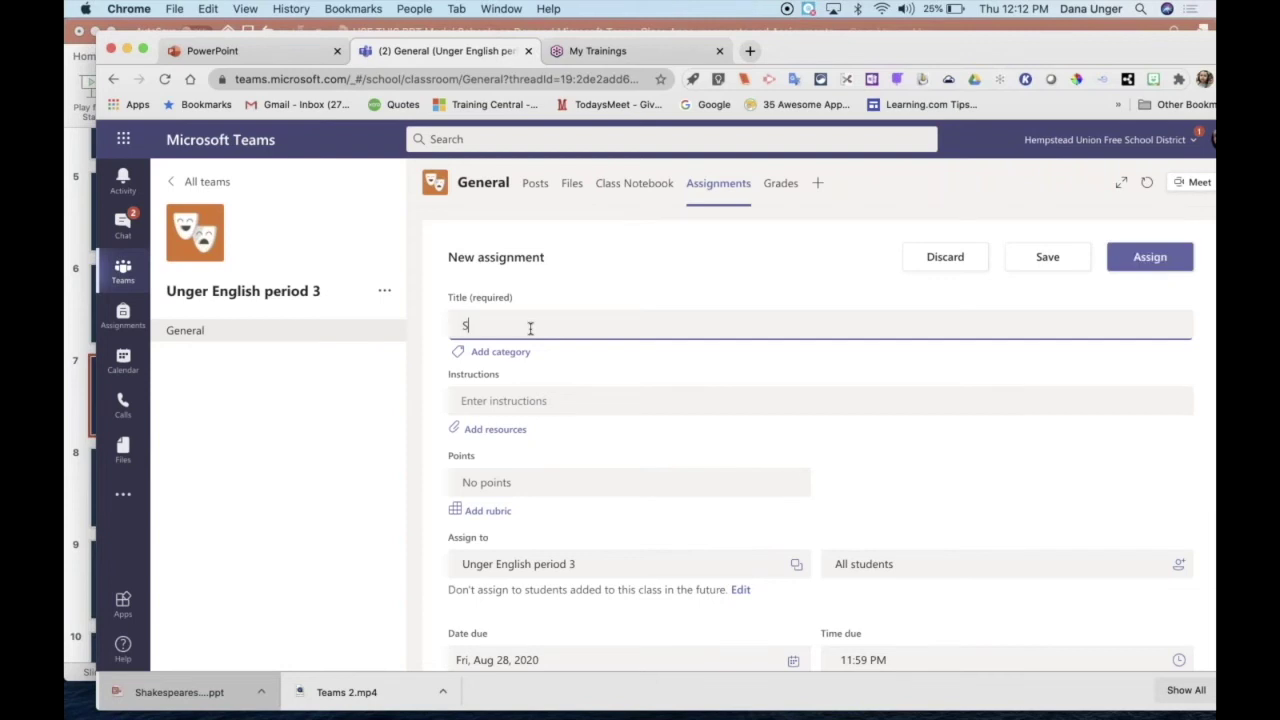
{"action": "type", "text": "hakespeare Sonnet Annotation"}
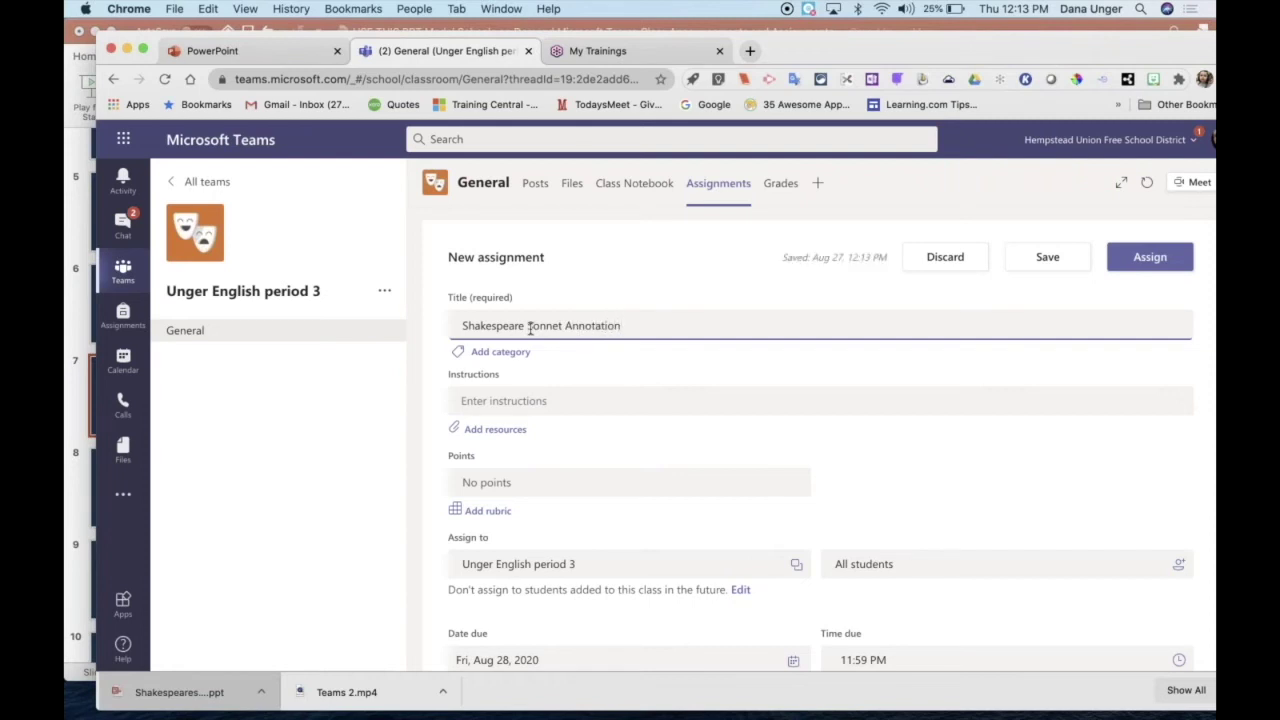
Step: Enter the assignment instructions "Read sonnet 116 and annotate. Use the attached powerpoint for reference."
{"action": "left_click", "coordinate": [498, 404]}
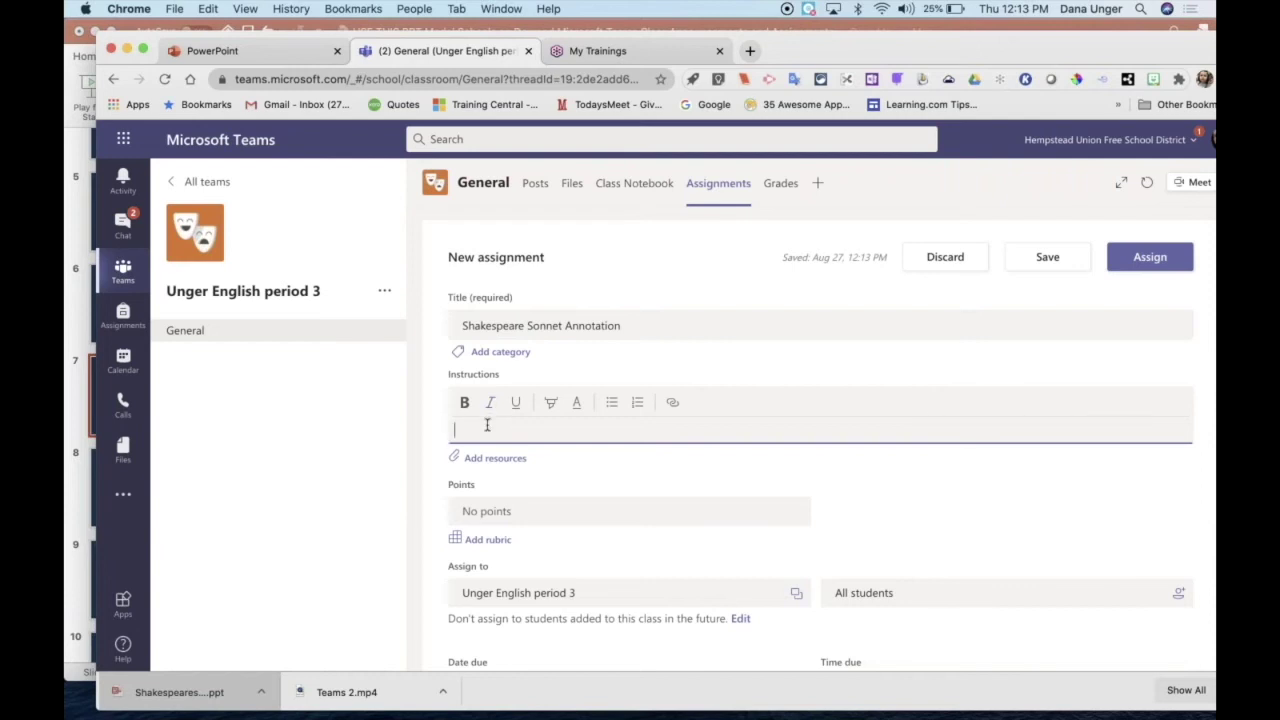
{"action": "type", "text": "Read sonnet 116 and annotate"}
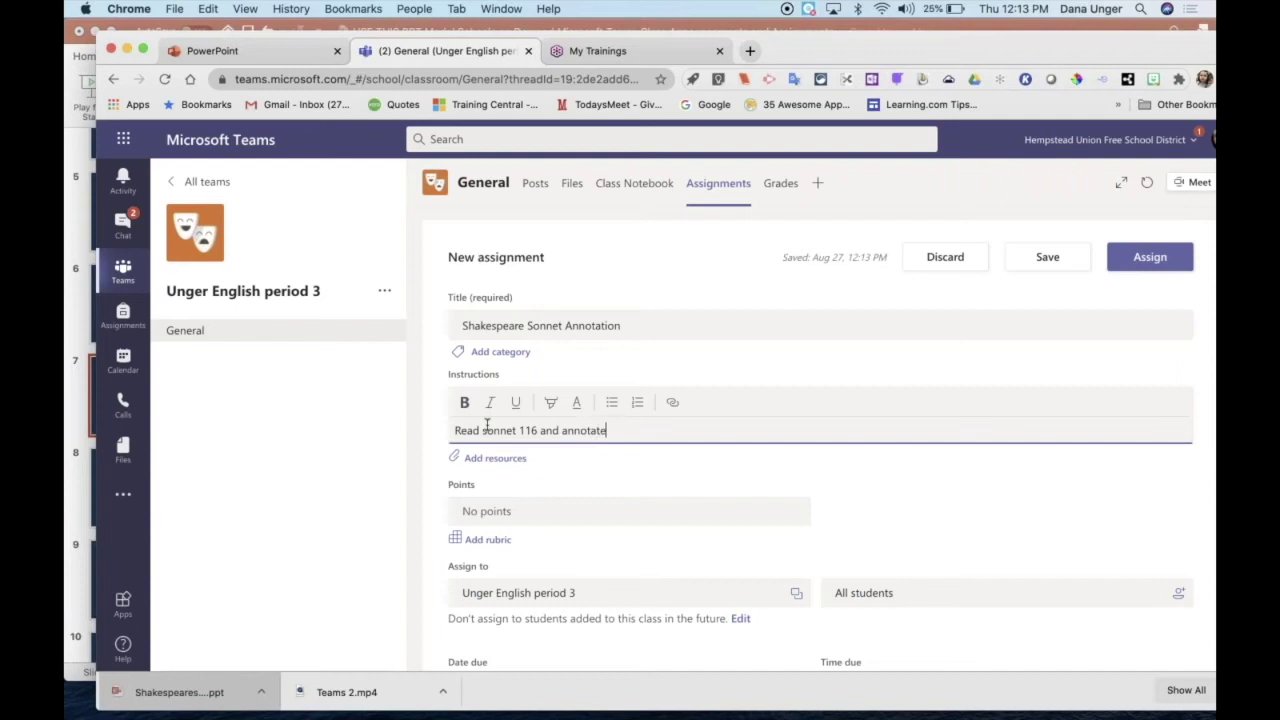
{"action": "type", "text": ". Use the attached powerpo"}
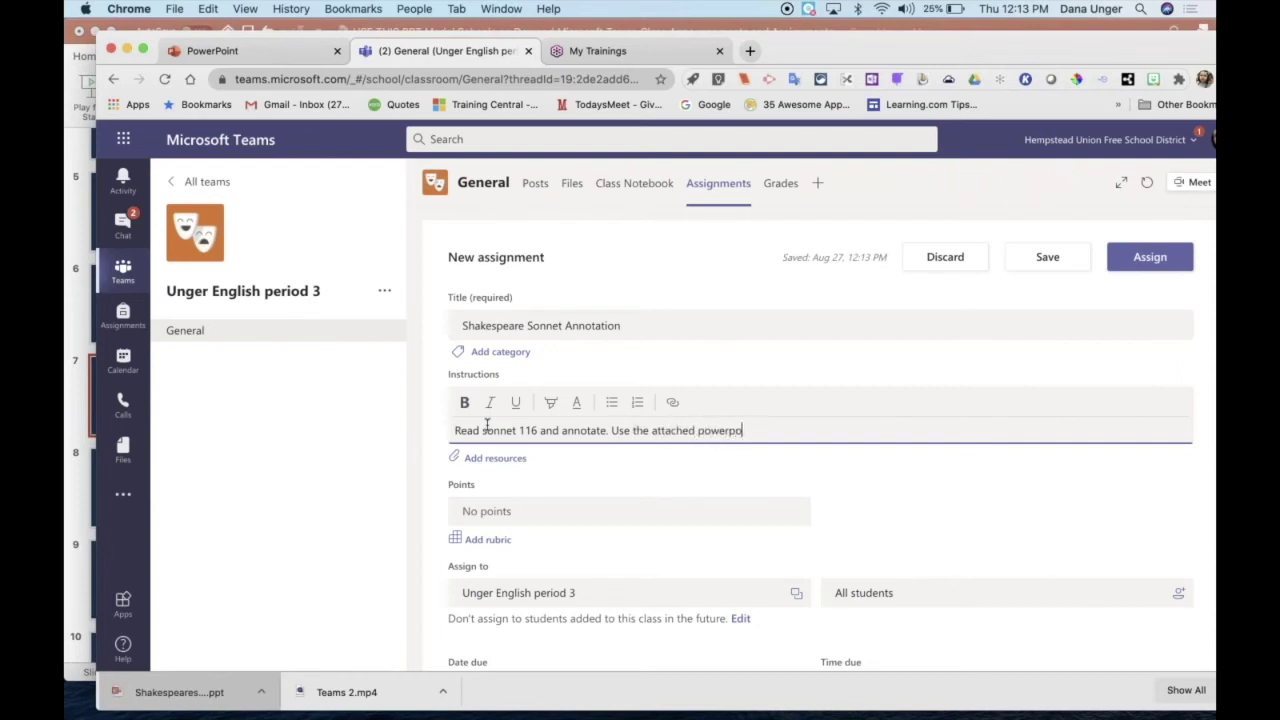
{"action": "type", "text": "int for reference."}
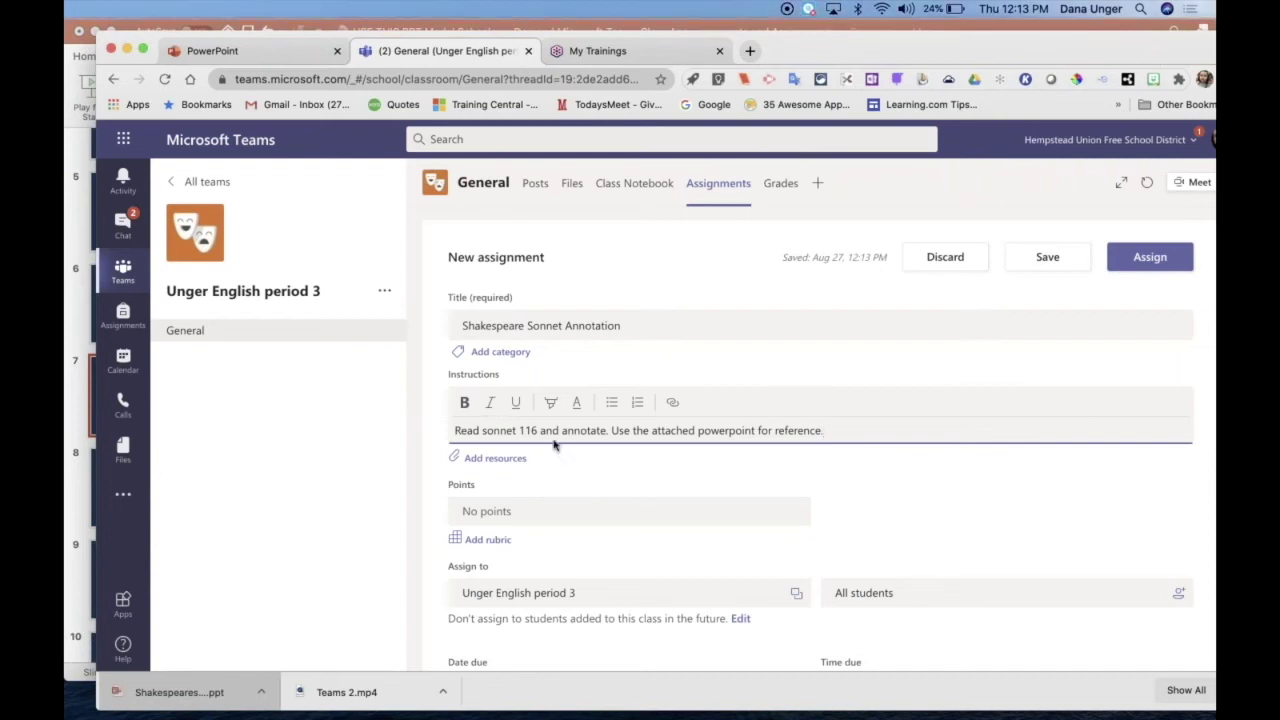
Step: Attach Shakespeares Sonnets.ppt from this device's Downloads folder to the assignment as a resource
{"action": "left_click", "coordinate": [485, 462]}
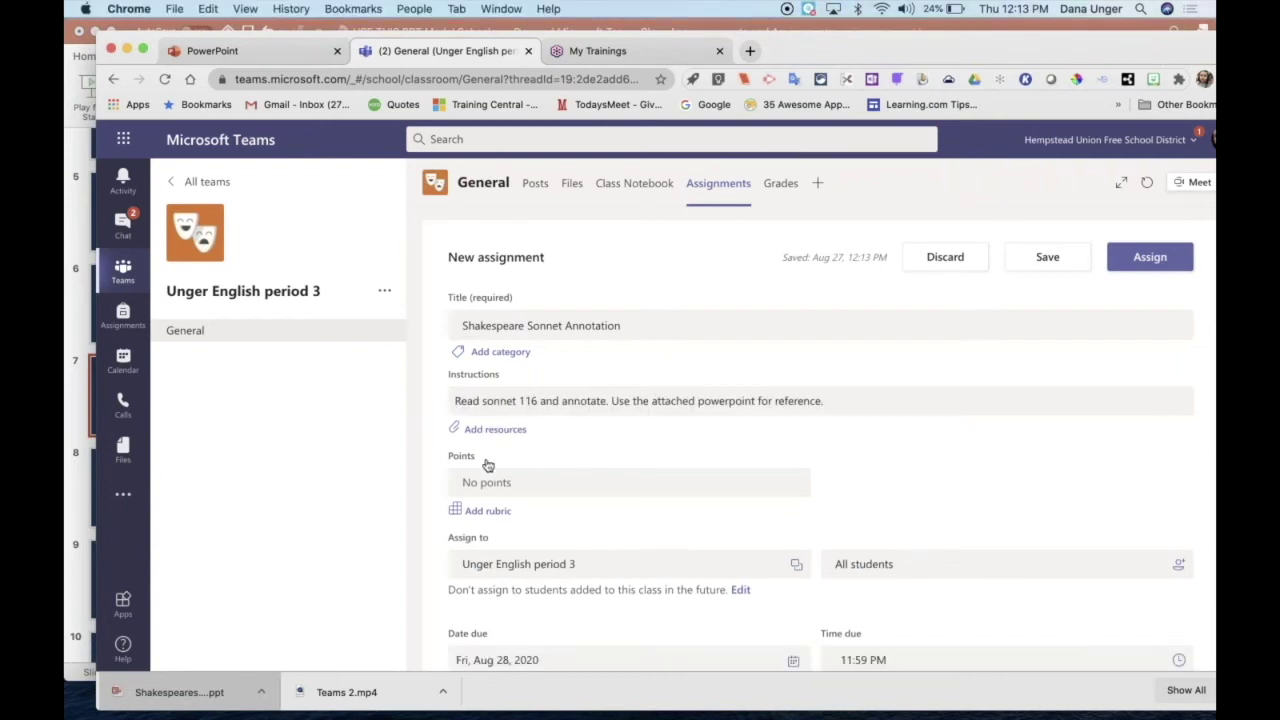
{"action": "left_click", "coordinate": [485, 429]}
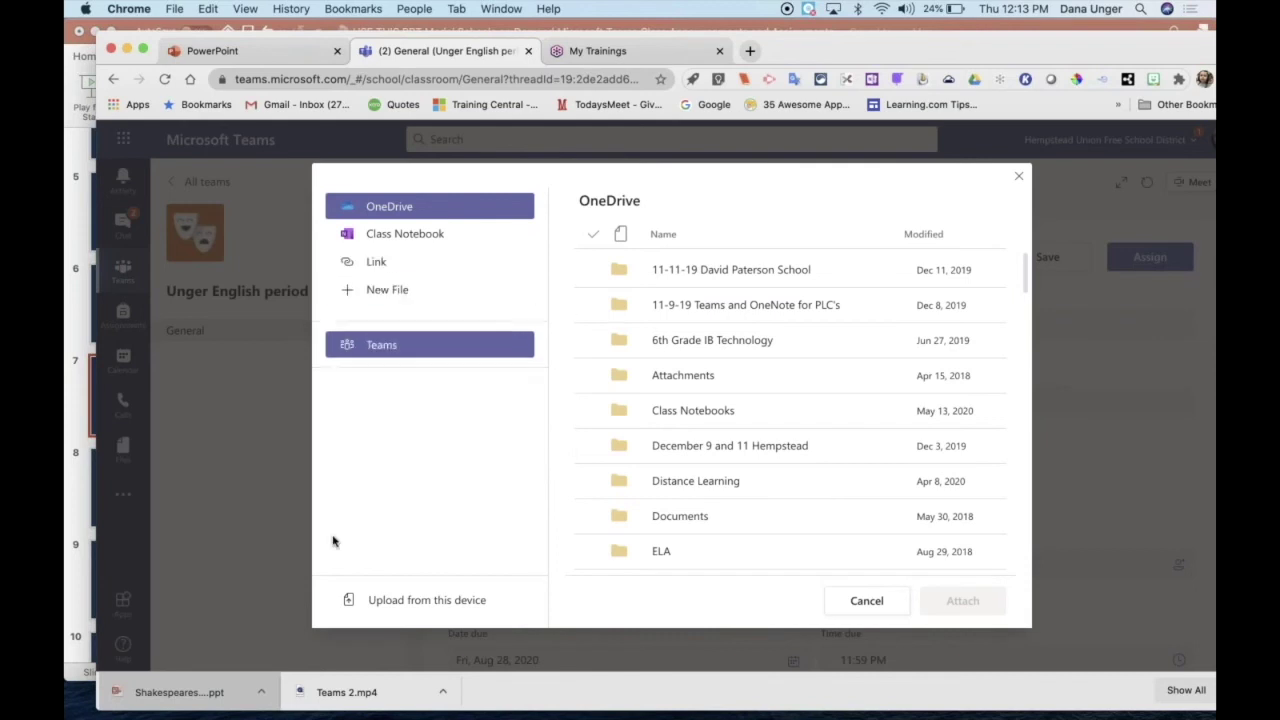
{"action": "left_click", "coordinate": [430, 600]}
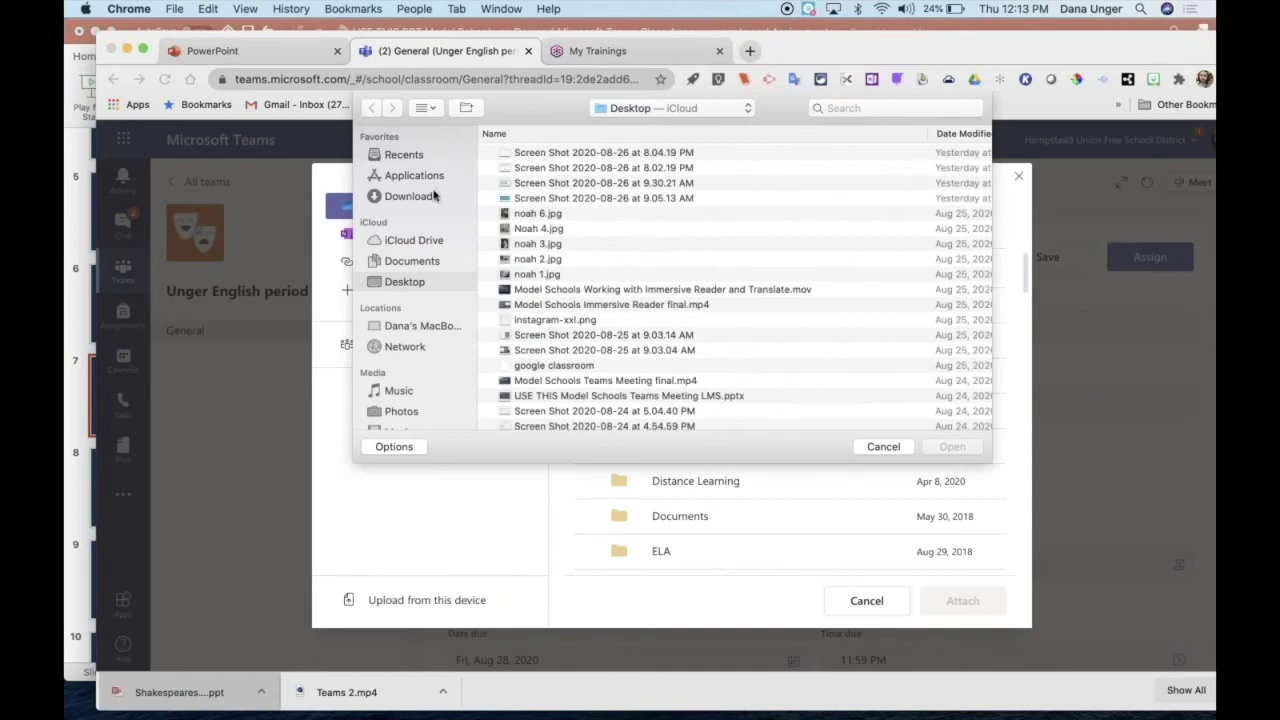
{"action": "left_click", "coordinate": [434, 196]}
{"action": "left_click", "coordinate": [528, 152]}
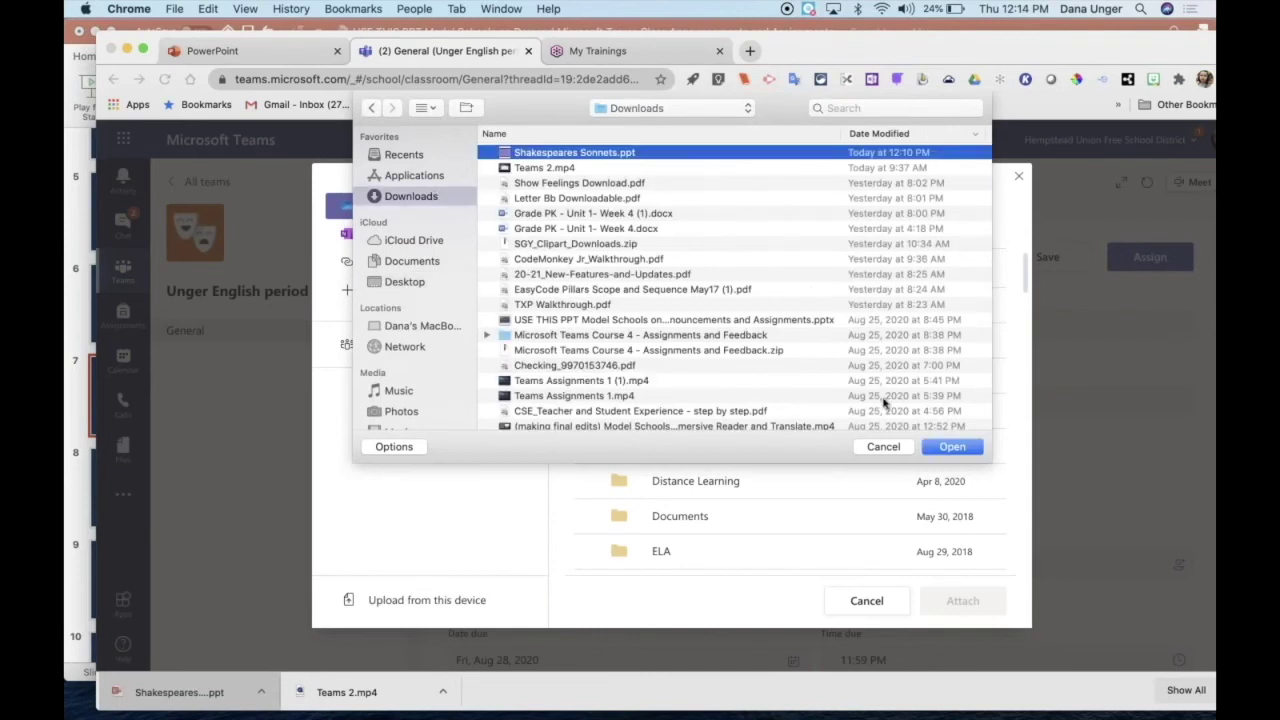
{"action": "left_click", "coordinate": [952, 447]}
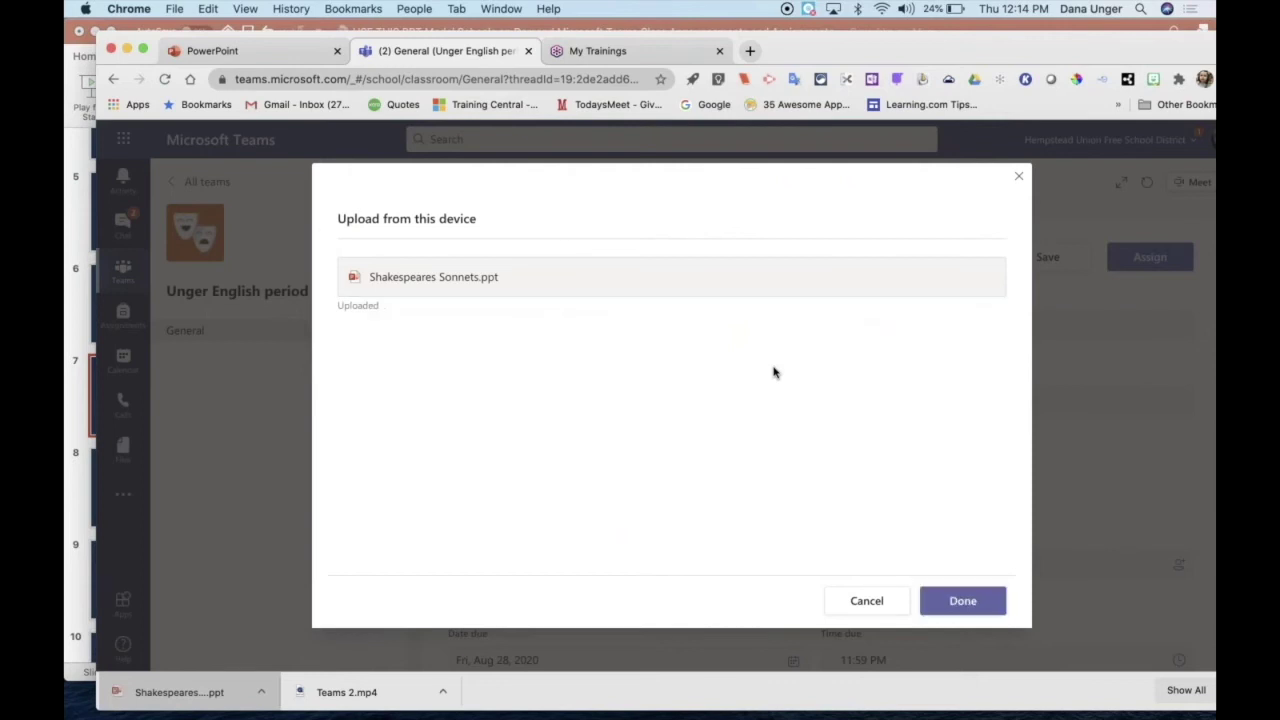
{"action": "left_click", "coordinate": [953, 597]}
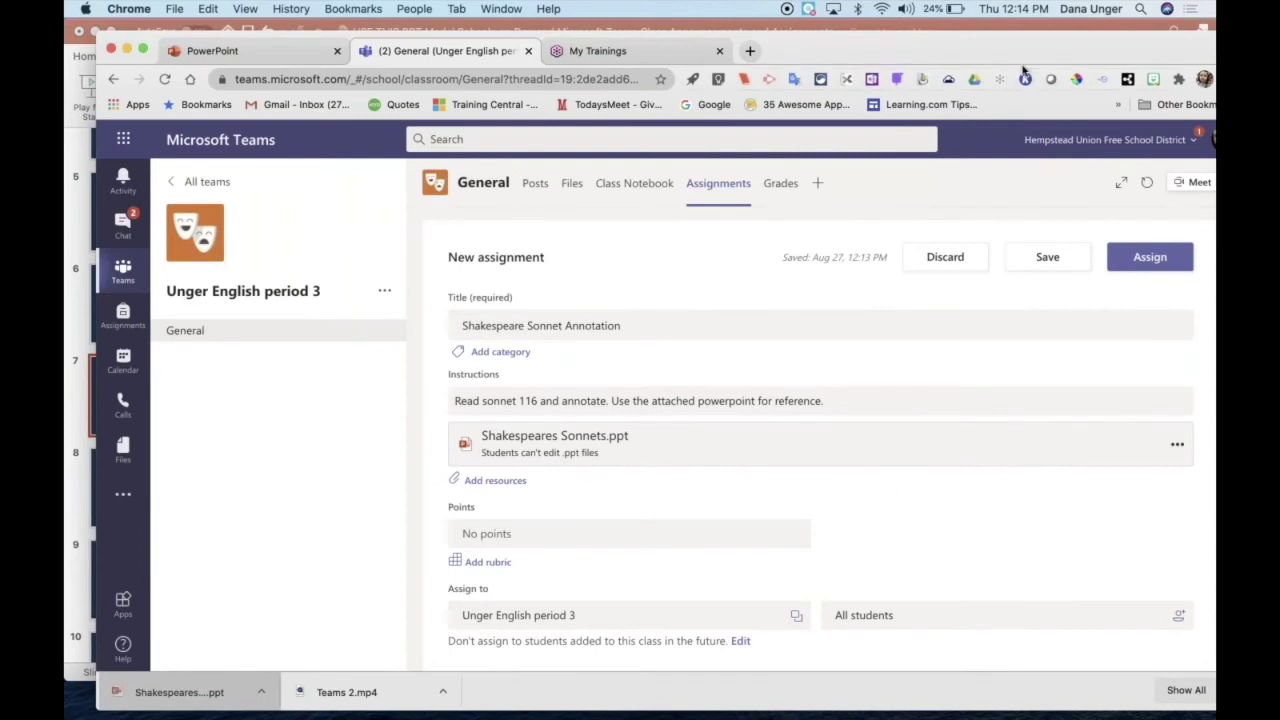
Step: Check the options available for the attached Shakespeares Sonnets.ppt, open the file's preview, and return to the assignment form
{"action": "left_click_drag", "start_coordinate": [1010, 54], "coordinate": [812, 42]}
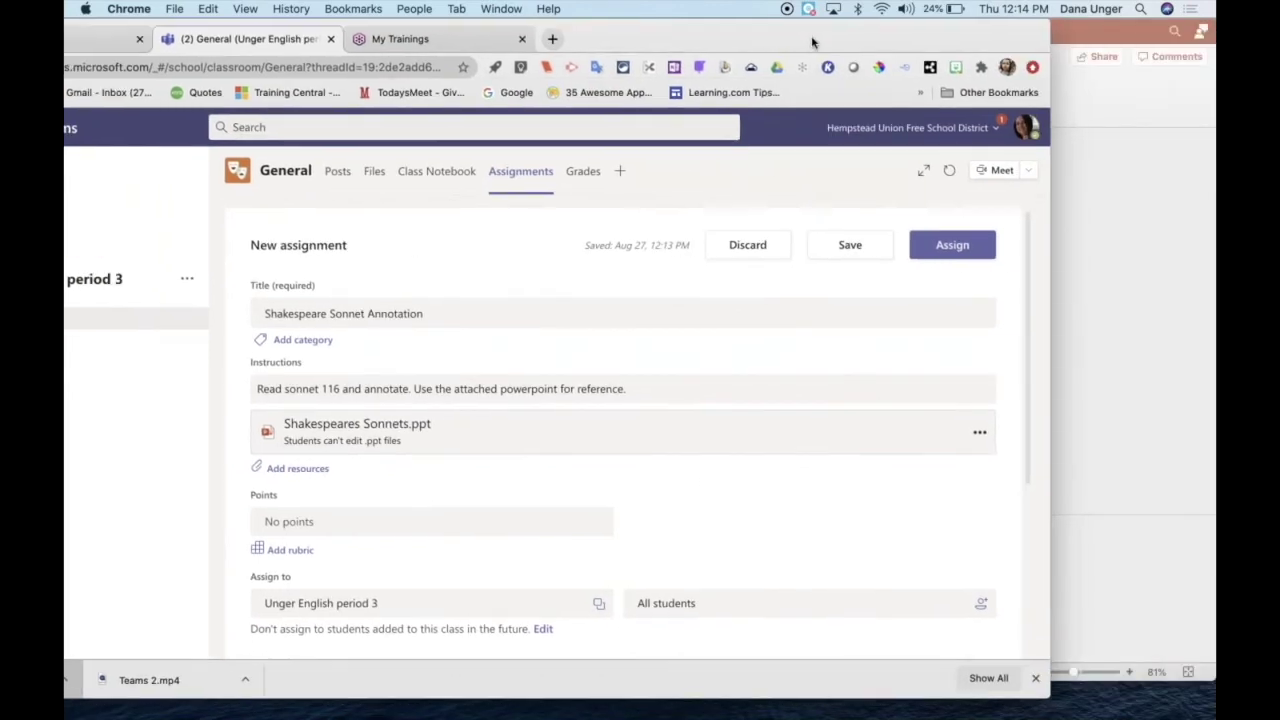
{"action": "left_click", "coordinate": [981, 434]}
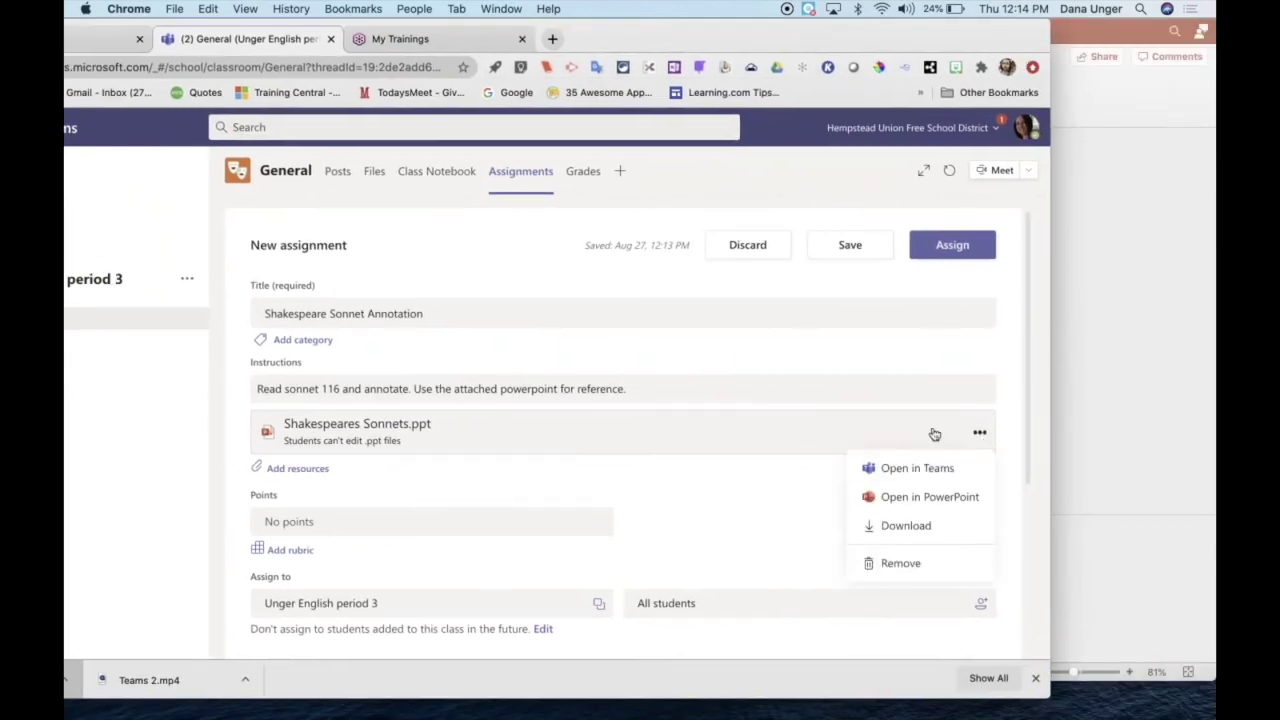
{"action": "left_click", "coordinate": [651, 431]}
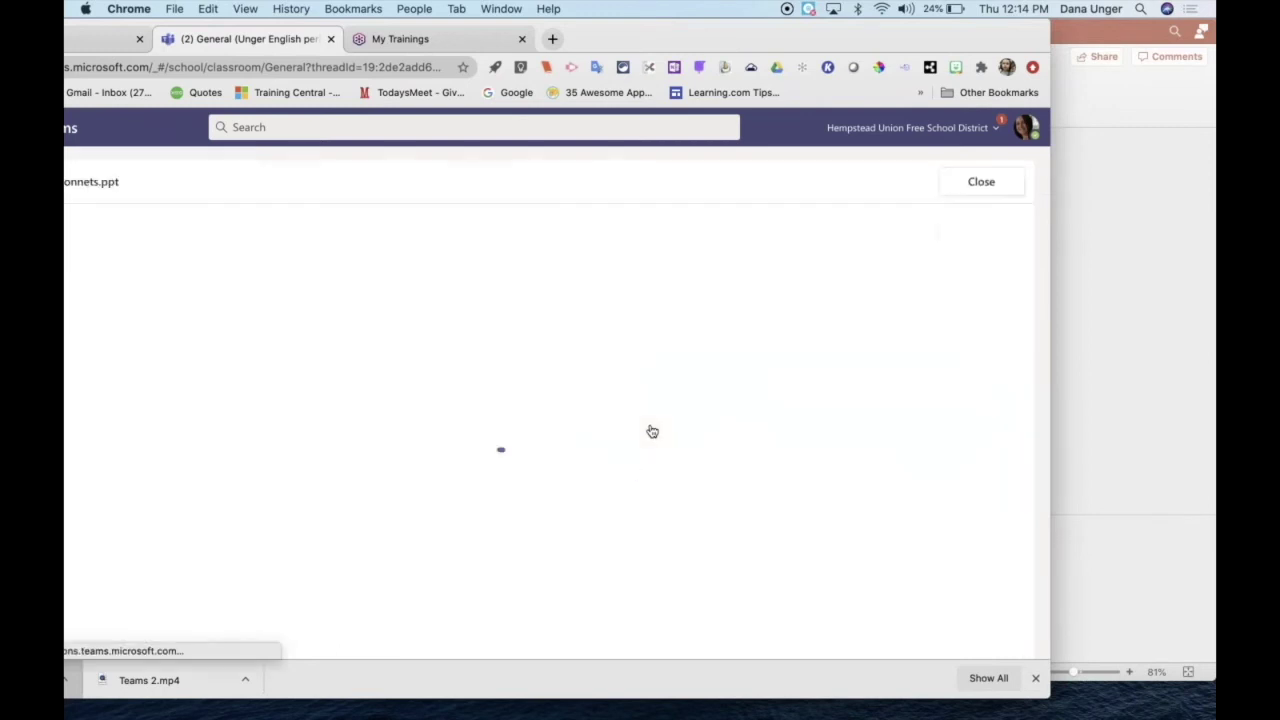
{"action": "left_click_drag", "start_coordinate": [643, 43], "coordinate": [817, 40]}
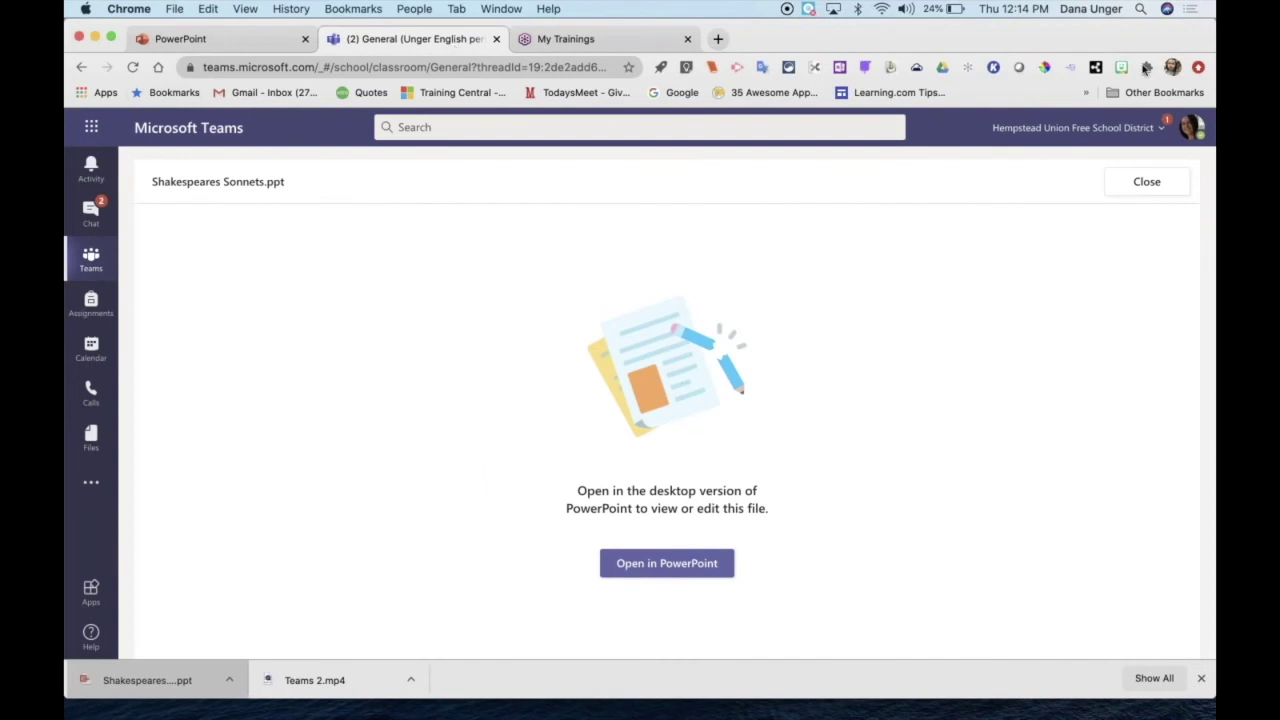
{"action": "left_click", "coordinate": [1146, 180]}
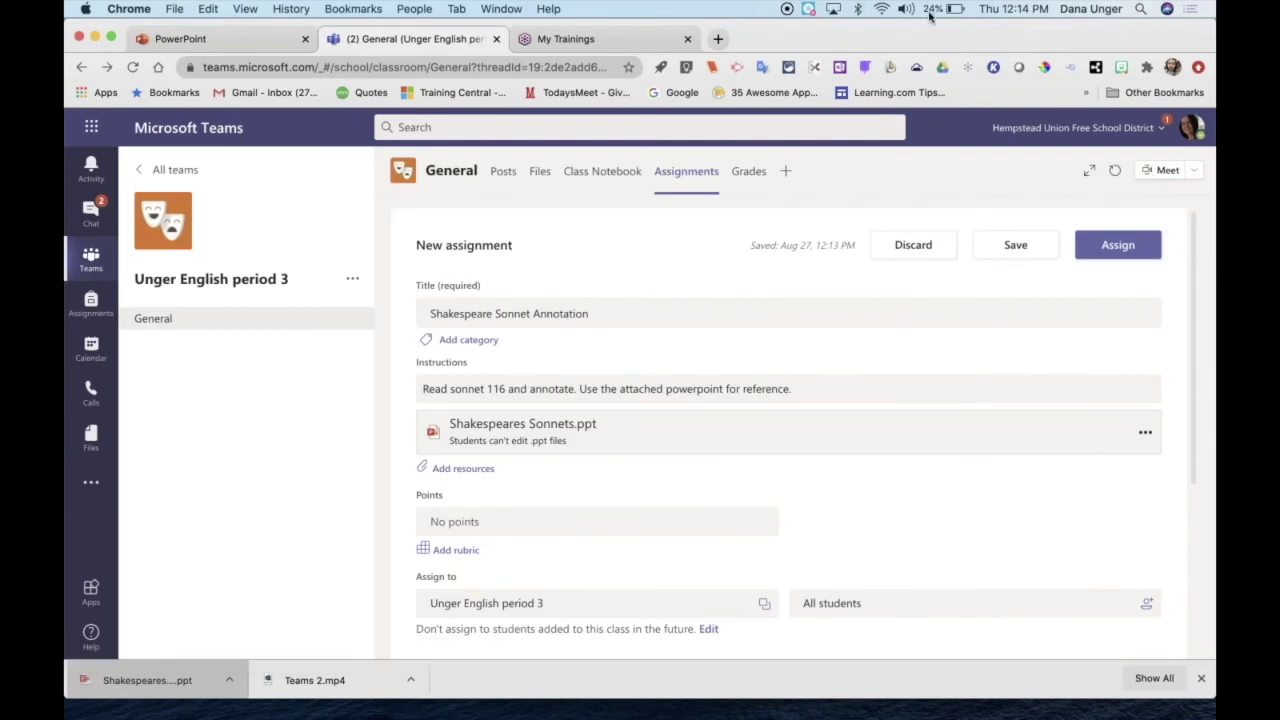
Step: Set the assignment's points to 100 and check which other classes it could be assigned to
{"action": "left_click_drag", "start_coordinate": [943, 30], "coordinate": [796, 28]}
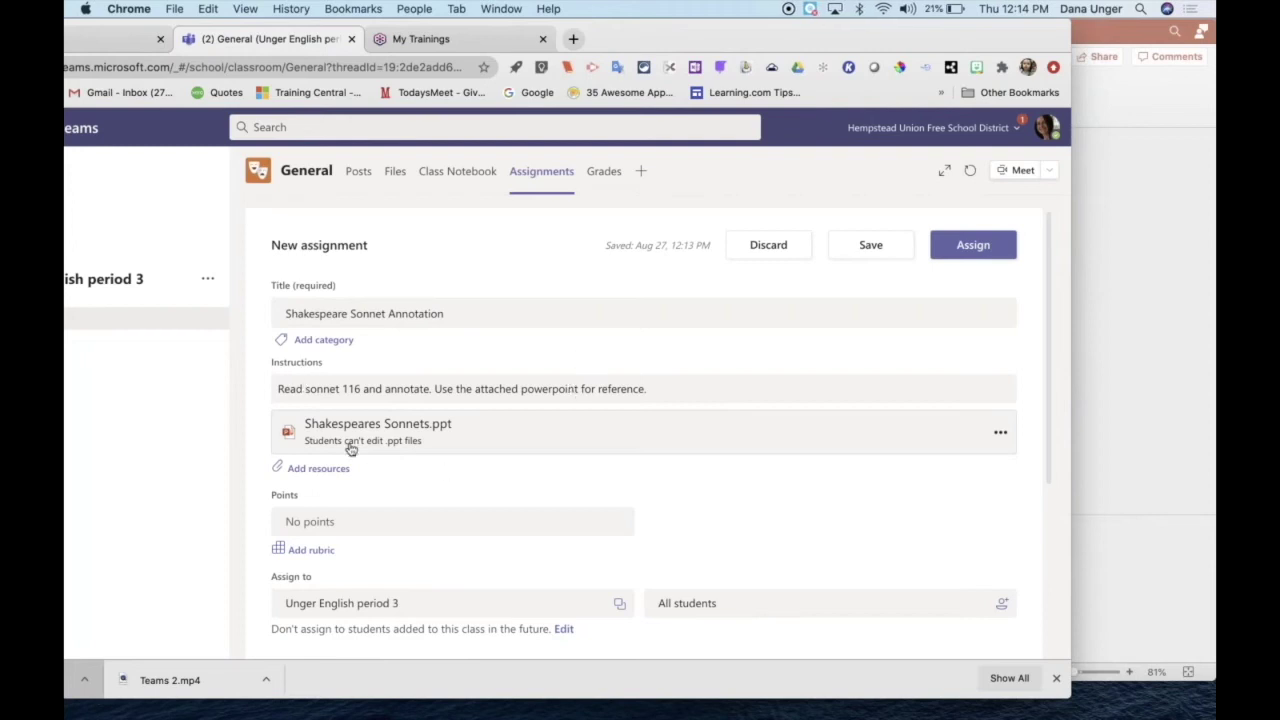
{"action": "left_click", "coordinate": [341, 528]}
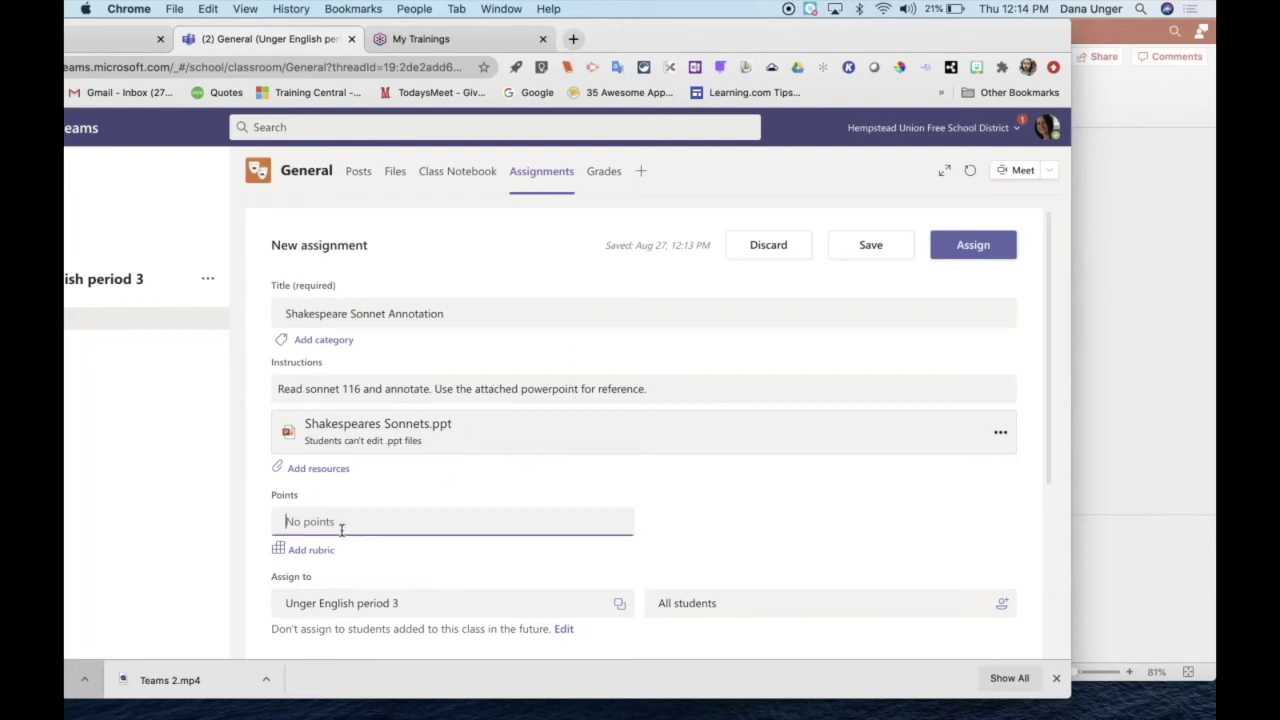
{"action": "type", "text": "100"}
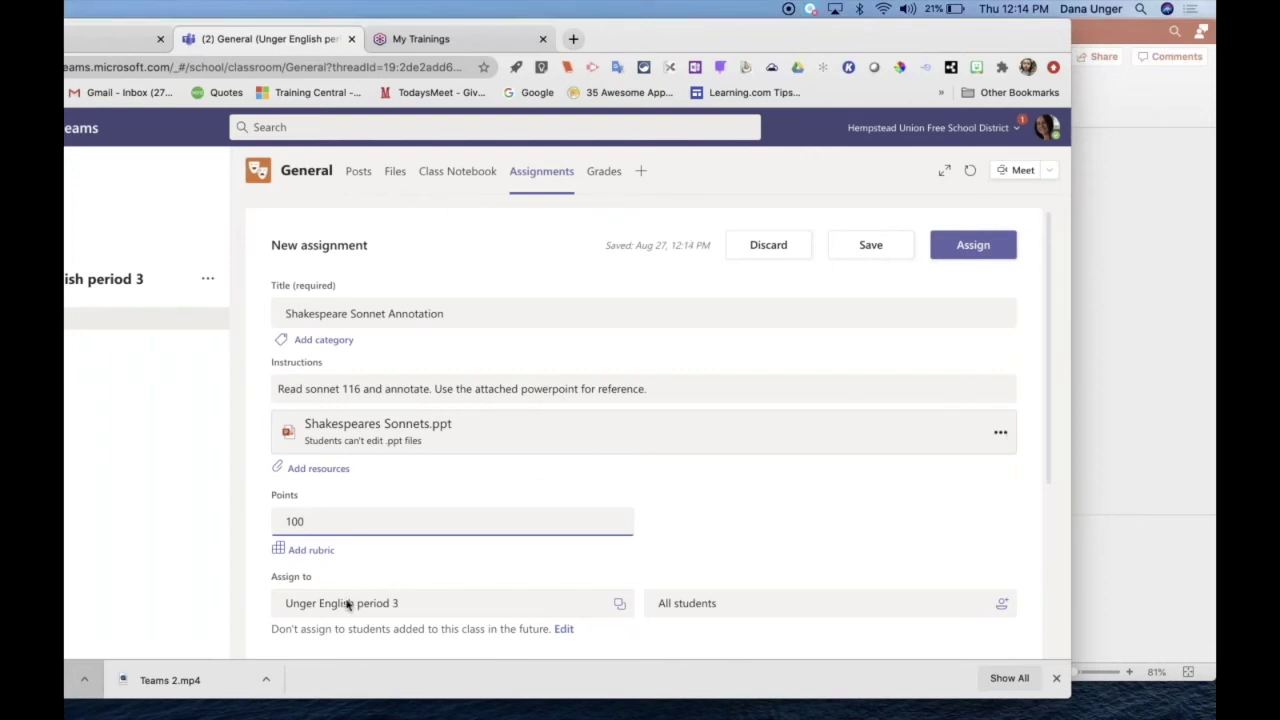
{"action": "left_click", "coordinate": [619, 606]}
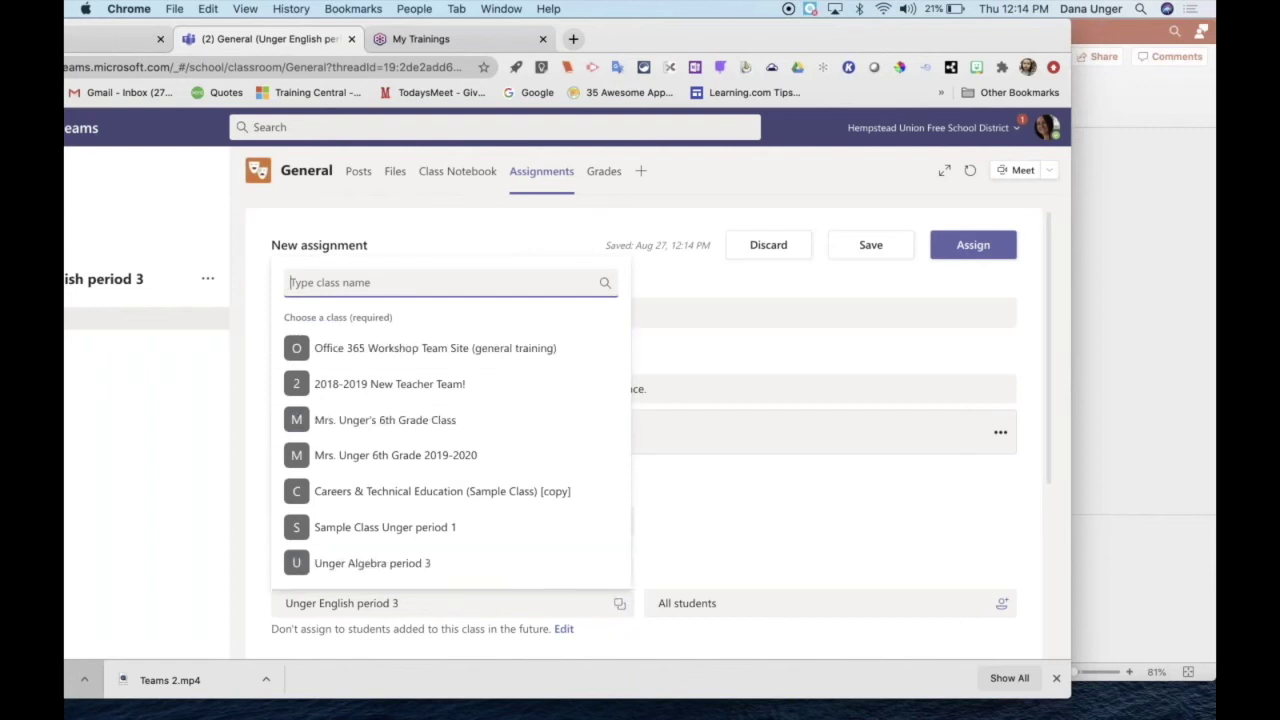
{"action": "key", "text": "Escape"}
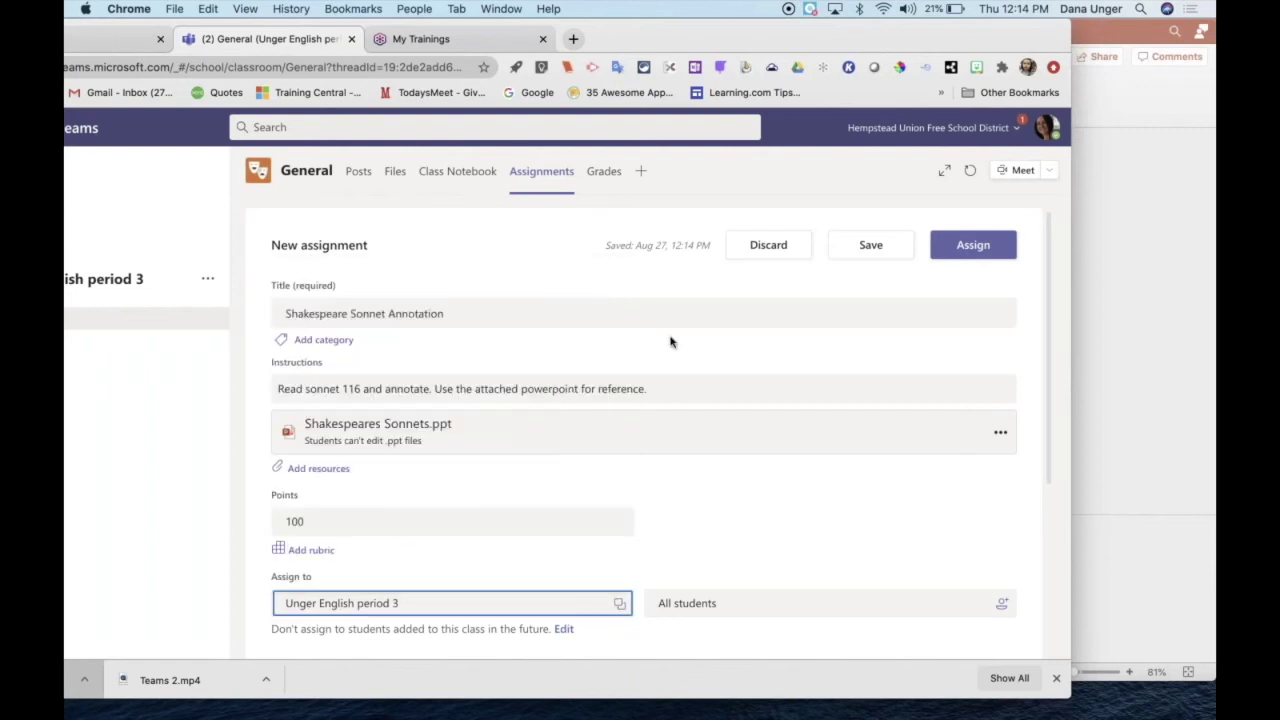
Step: Set the assignment's due date to Thu, Sep 3, 2020
{"action": "scroll", "coordinate": [700, 380], "scroll_direction": "down", "scroll_amount": 5}
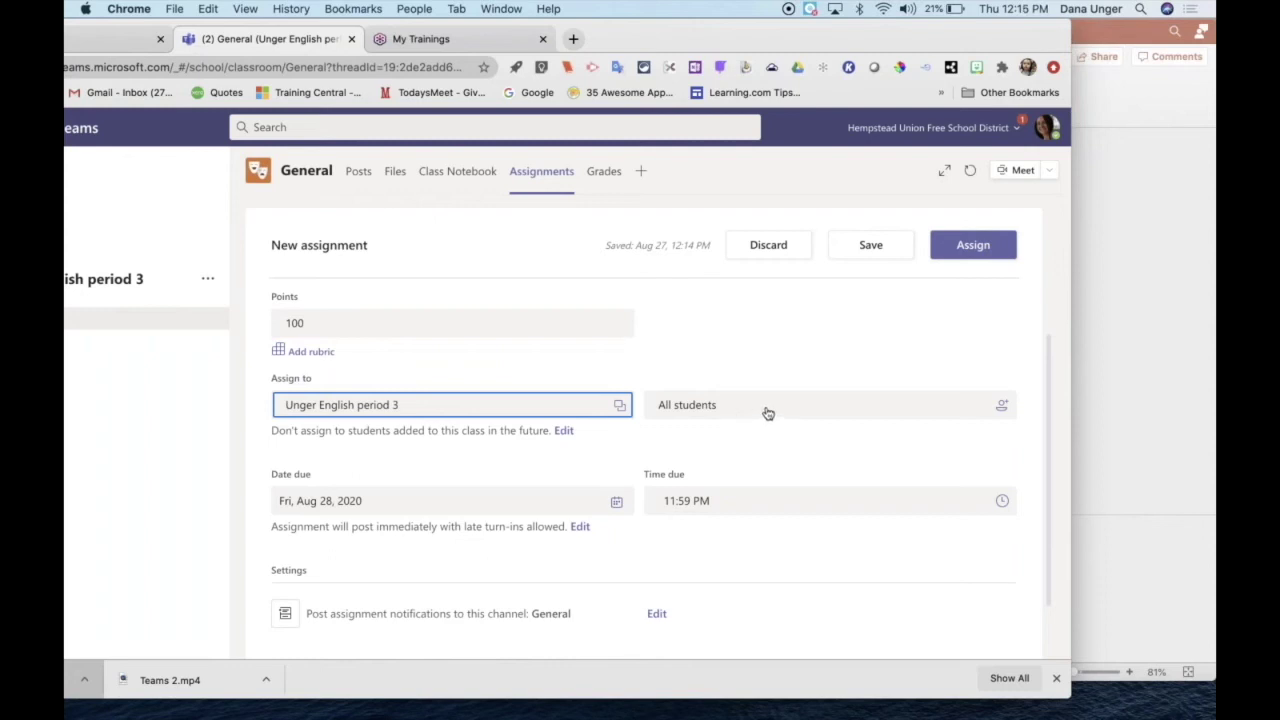
{"action": "left_click", "coordinate": [616, 503]}
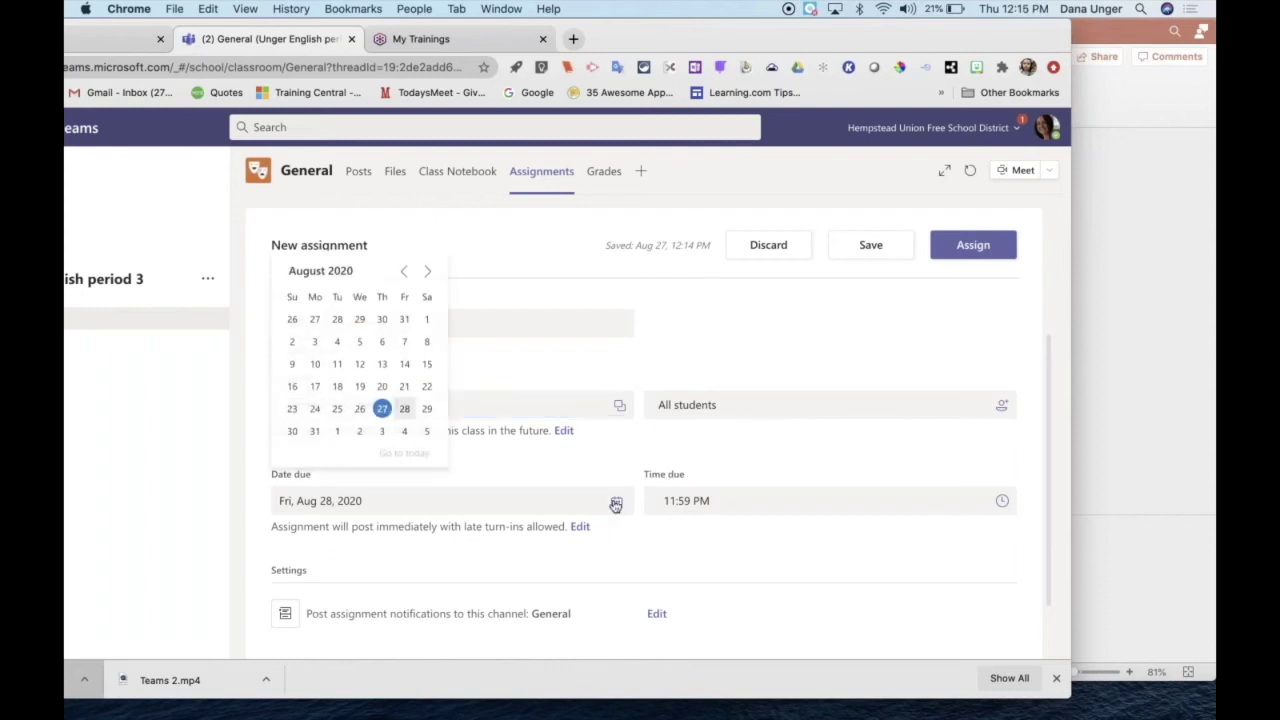
{"action": "left_click", "coordinate": [382, 430]}
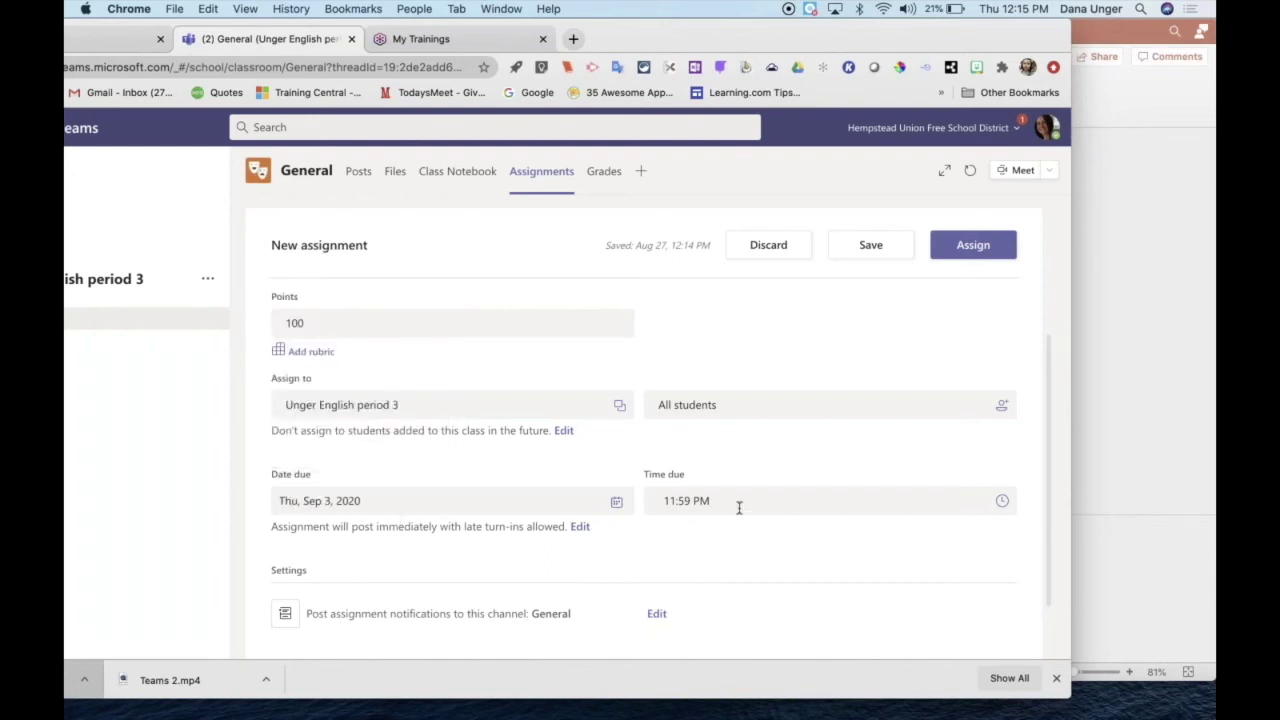
Step: Review the completed assignment form and assign it to the class
{"action": "scroll", "coordinate": [739, 507], "scroll_direction": "down", "scroll_amount": 2}
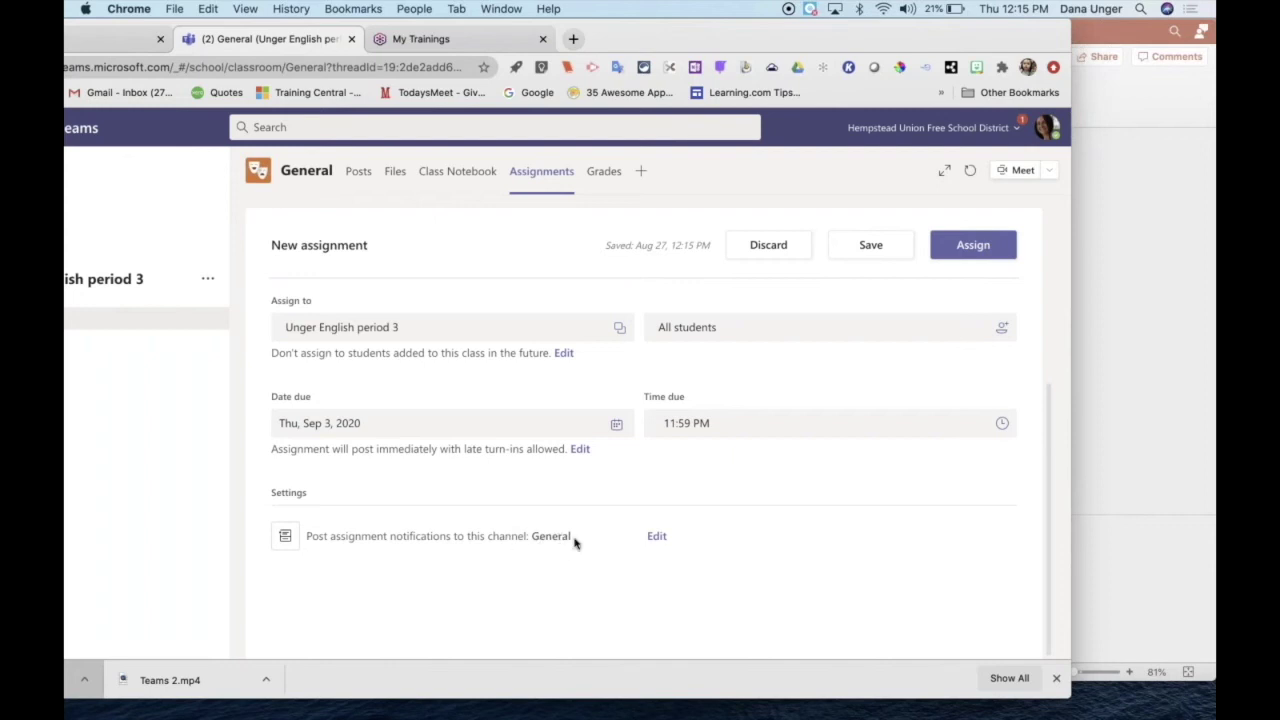
{"action": "scroll", "coordinate": [616, 486], "scroll_direction": "up", "scroll_amount": 5}
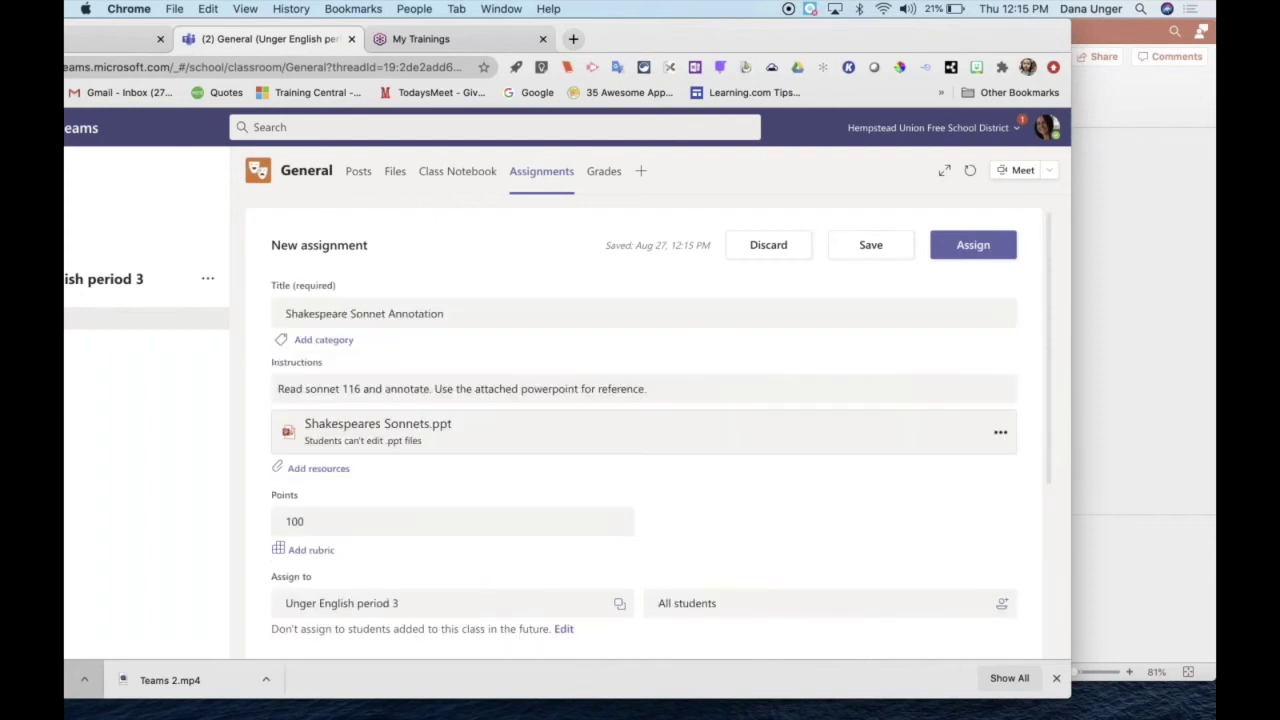
{"action": "left_click", "coordinate": [975, 245]}
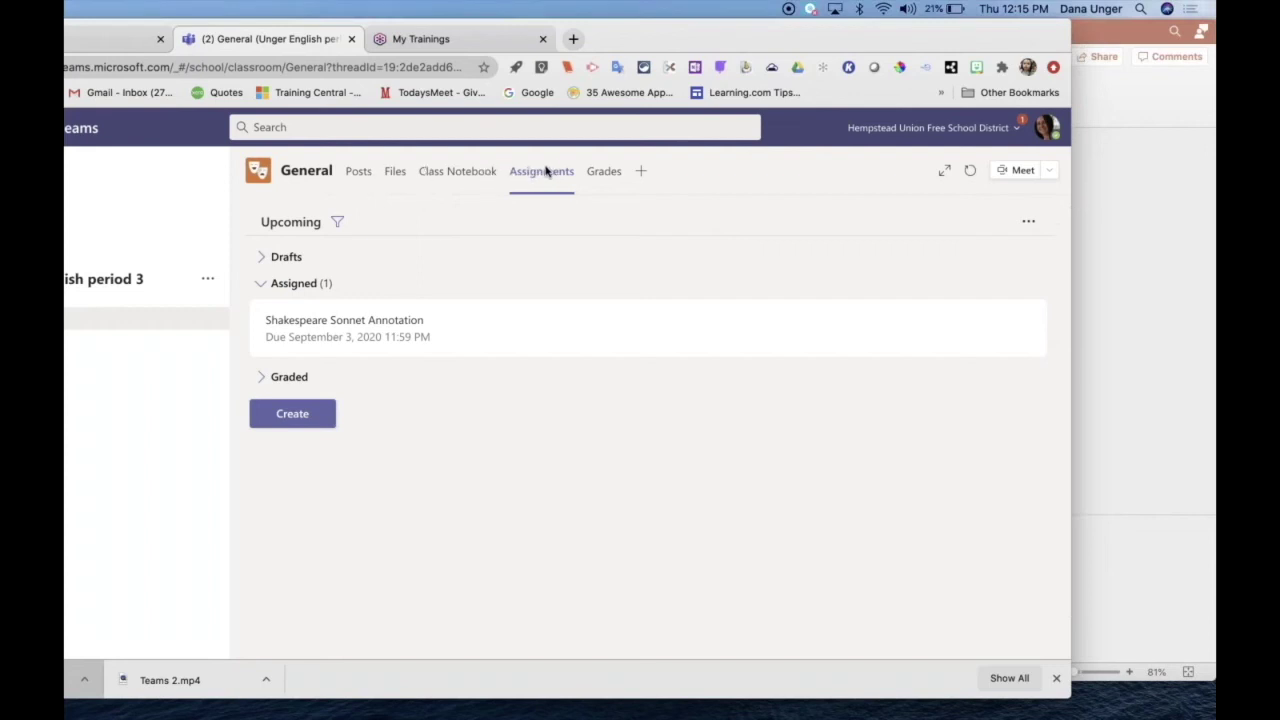
Step: Look at the assignment notification in the General channel's posts and open the assignment from it
{"action": "left_click", "coordinate": [358, 172]}
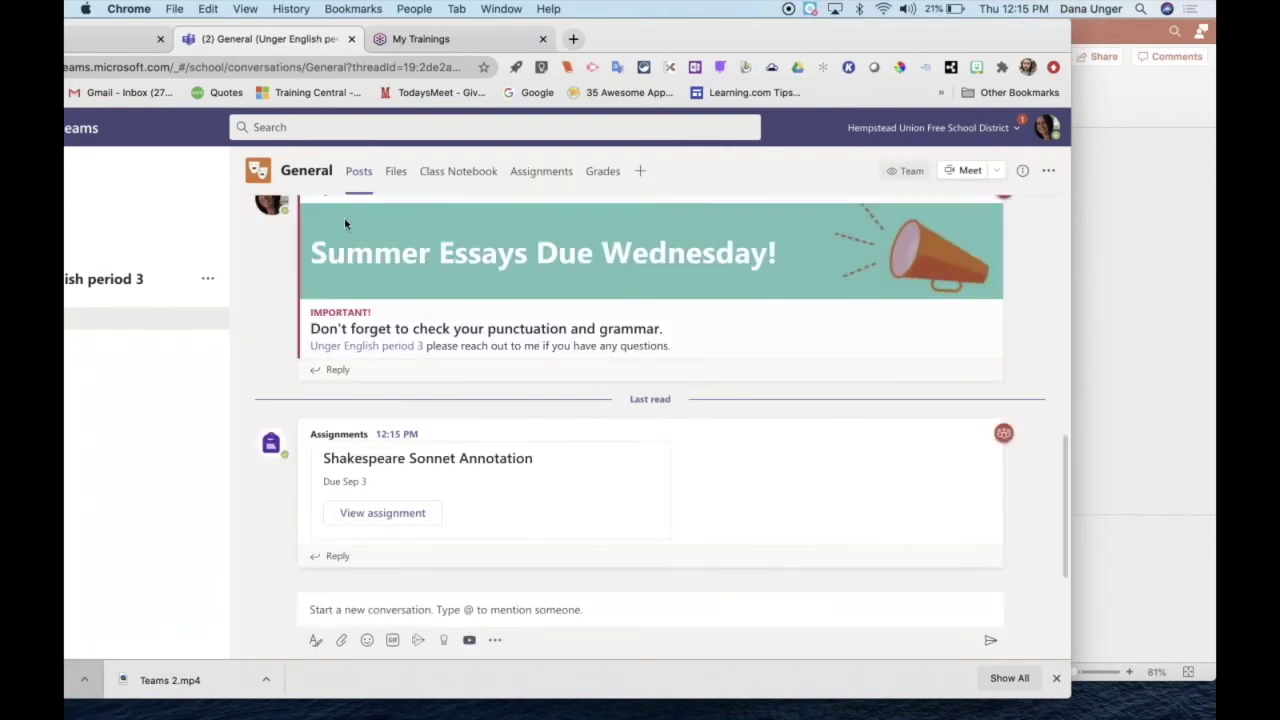
{"action": "scroll", "coordinate": [344, 217], "scroll_direction": "up", "scroll_amount": 2}
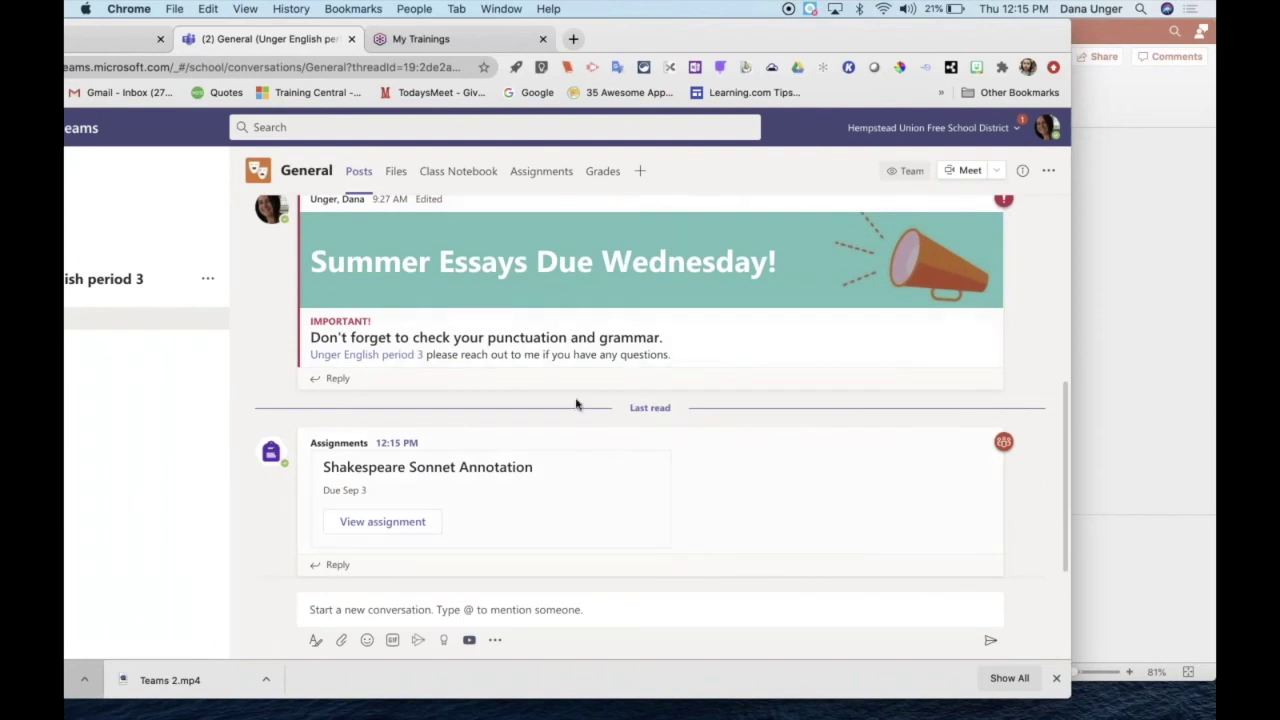
{"action": "scroll", "coordinate": [656, 464], "scroll_direction": "down", "scroll_amount": 1}
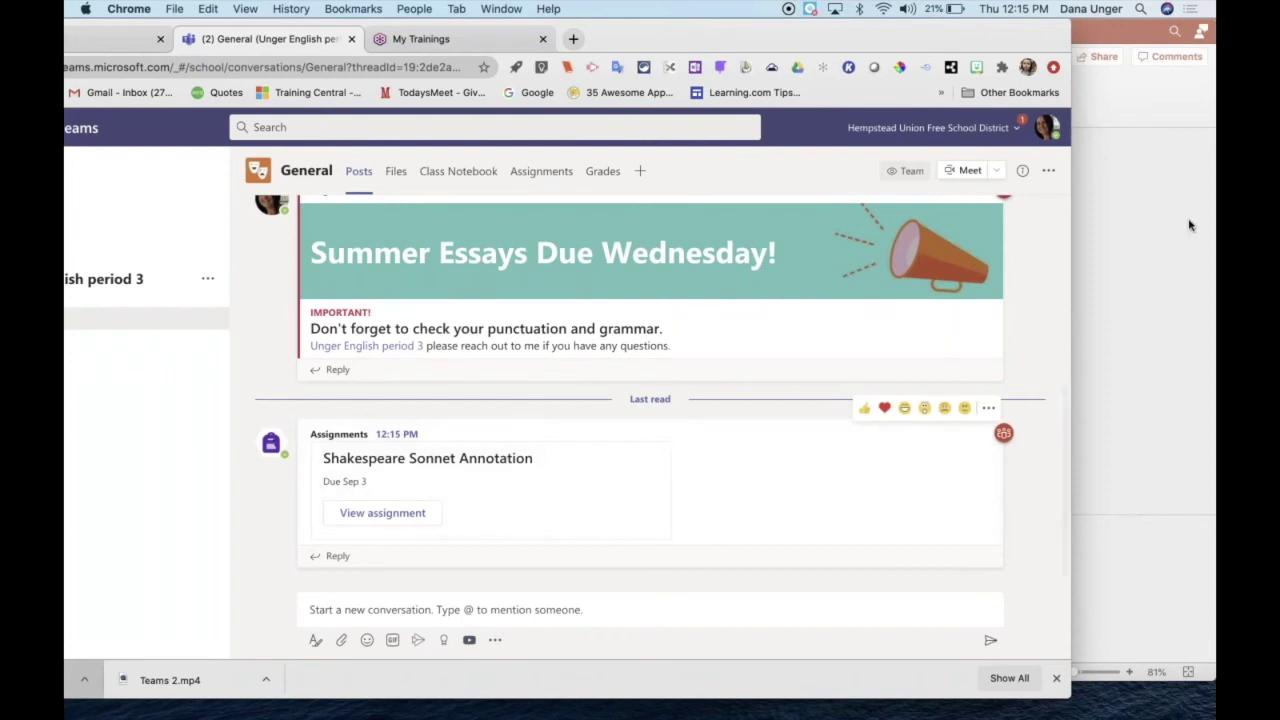
{"action": "left_click", "coordinate": [1157, 487]}
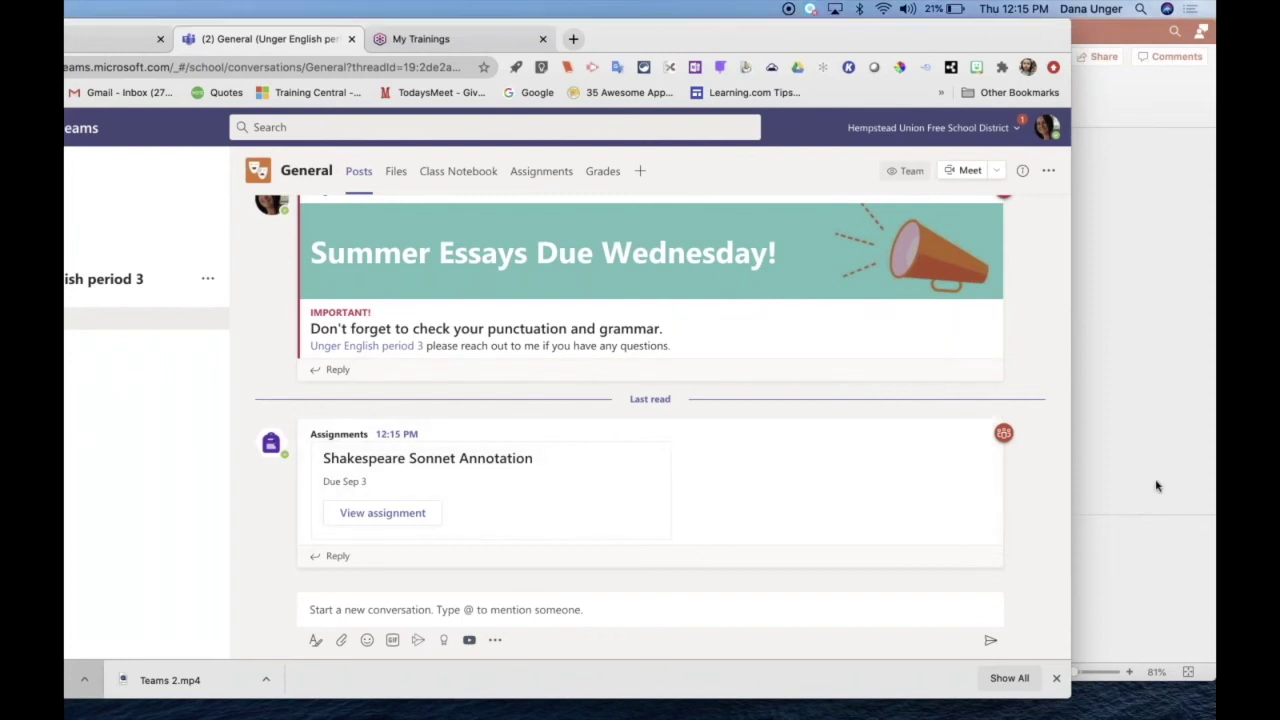
{"action": "left_click", "coordinate": [414, 516]}
{"action": "left_click", "coordinate": [383, 514]}
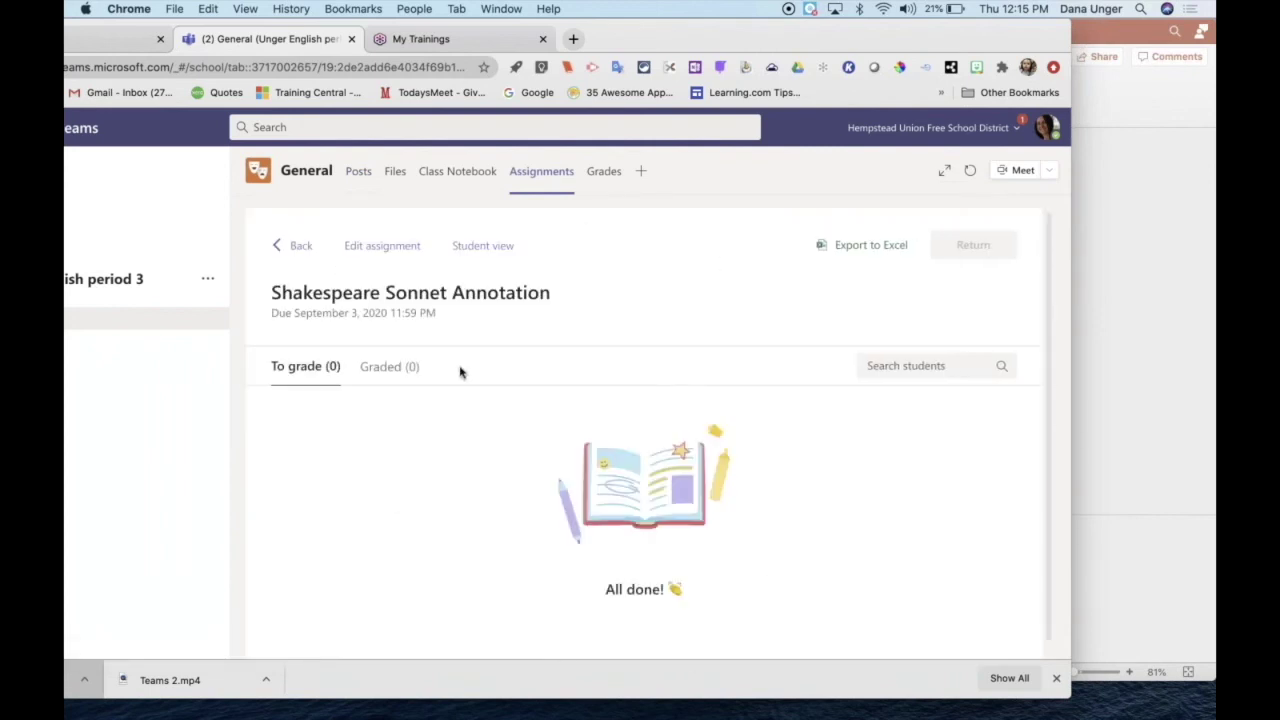
Step: Examine the assignment in Student view and Immersive Reader, and return to its grading page
{"action": "left_click", "coordinate": [484, 247]}
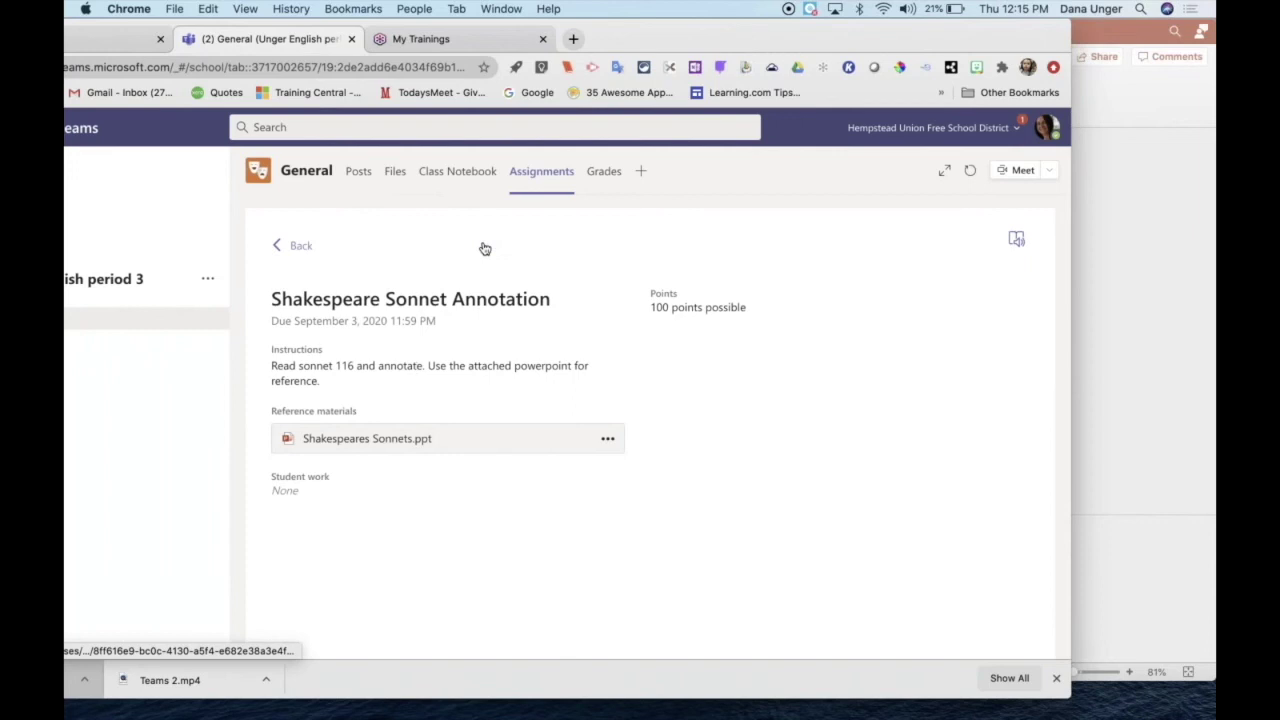
{"action": "left_click", "coordinate": [1016, 243]}
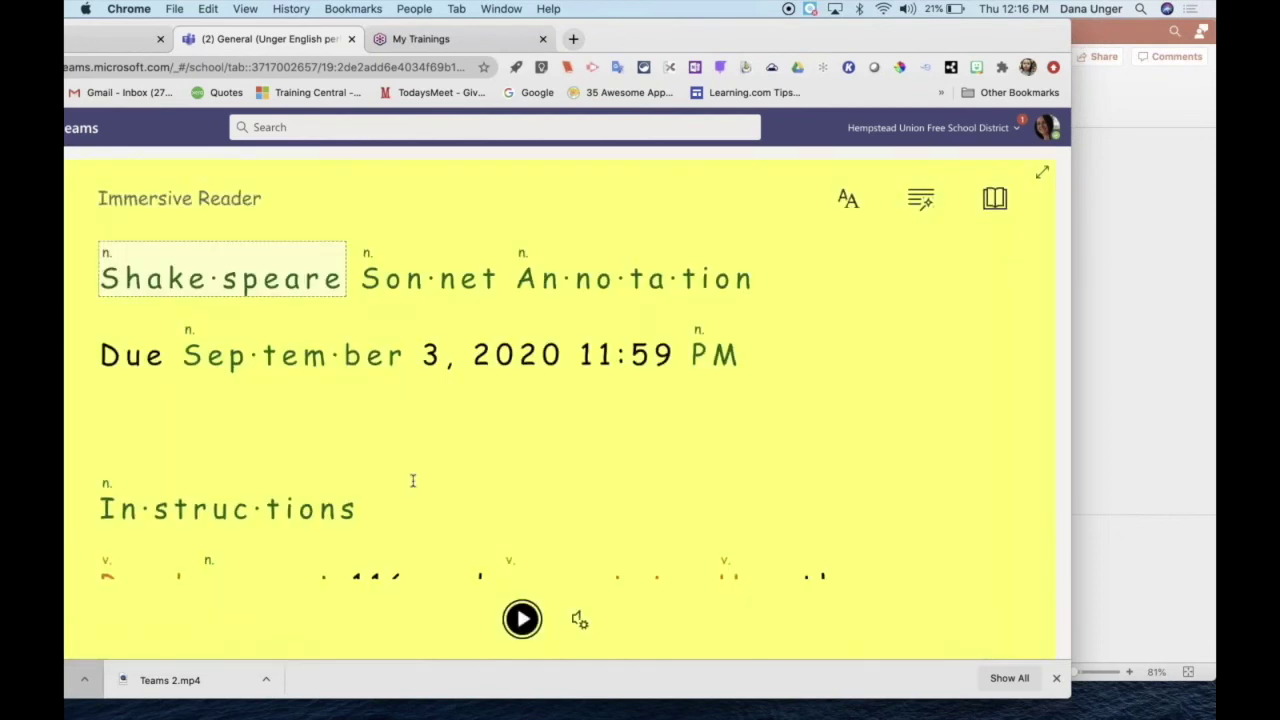
{"action": "scroll", "coordinate": [412, 481], "scroll_direction": "down", "scroll_amount": 3}
{"action": "scroll", "coordinate": [412, 481], "scroll_direction": "up", "scroll_amount": 3}
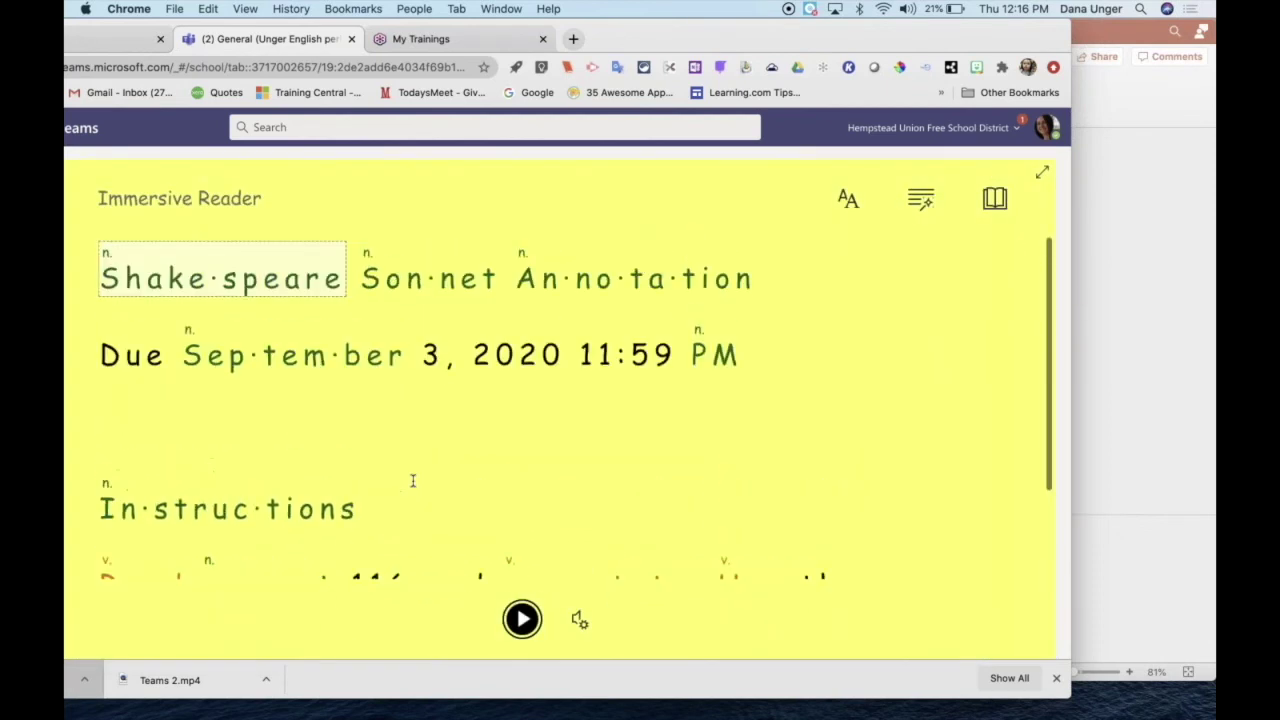
{"action": "left_click_drag", "start_coordinate": [384, 22], "coordinate": [550, 22]}
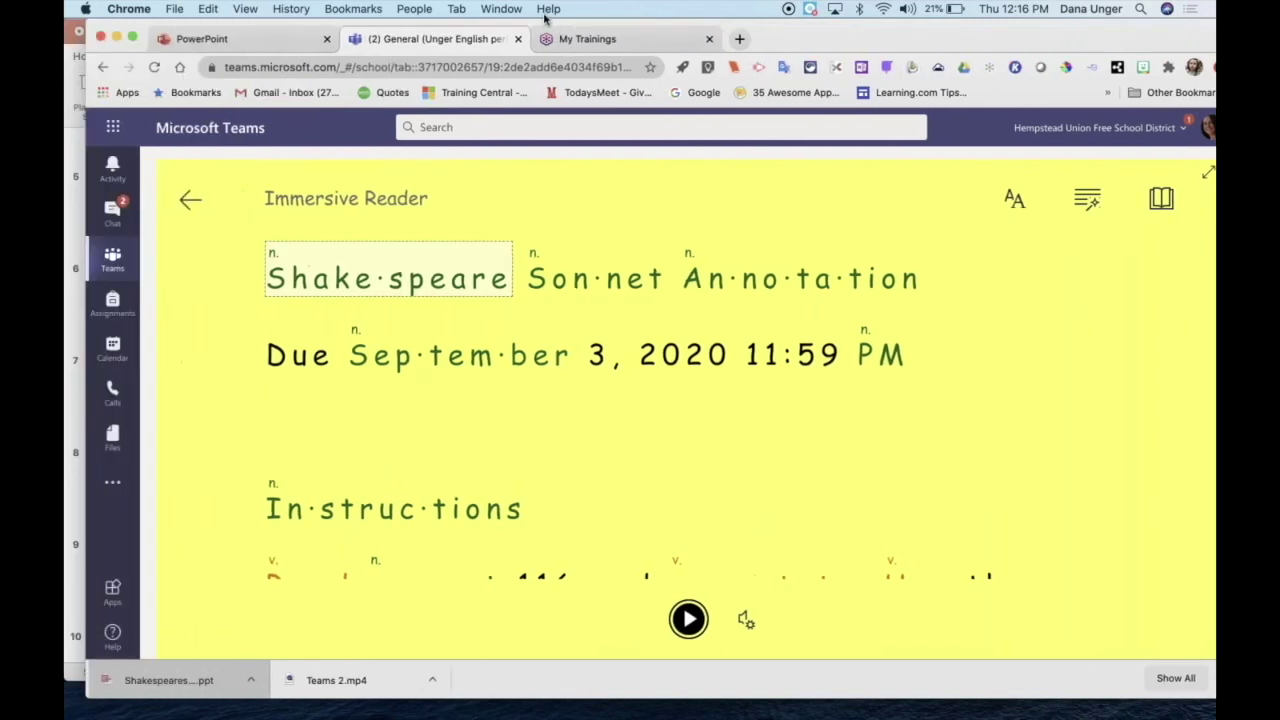
{"action": "left_click", "coordinate": [190, 203]}
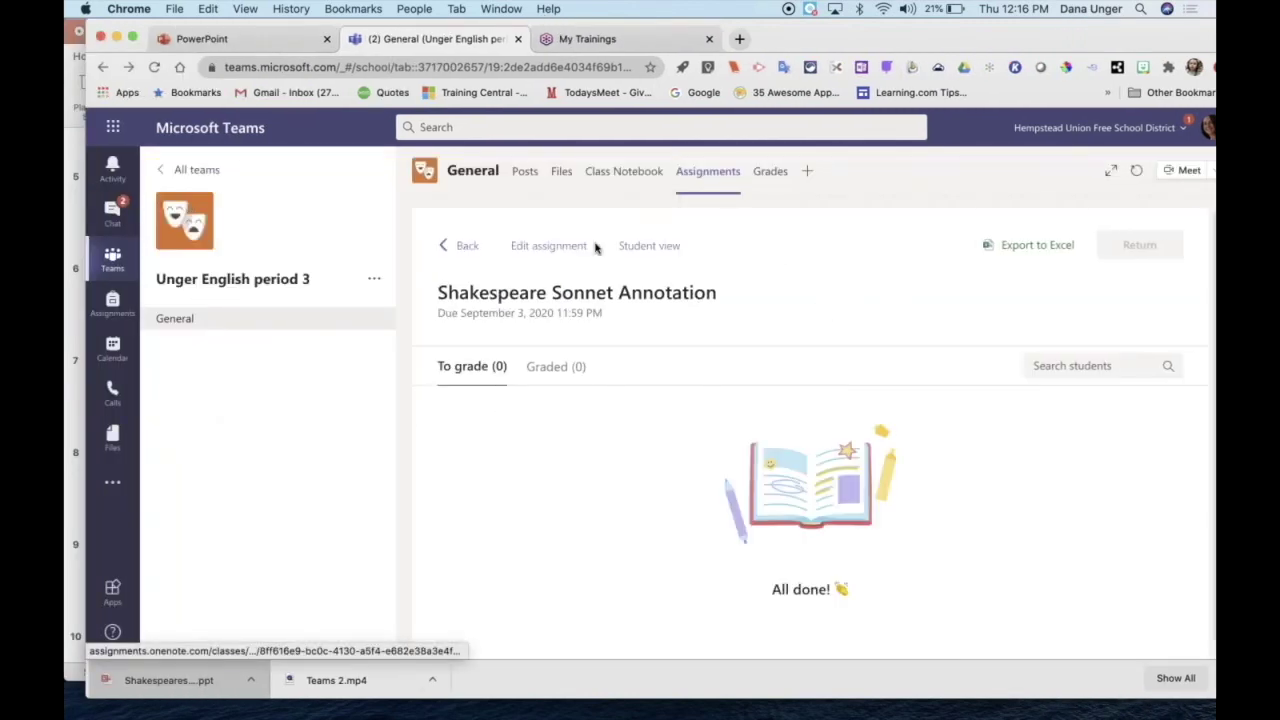
{"action": "left_click", "coordinate": [641, 247]}
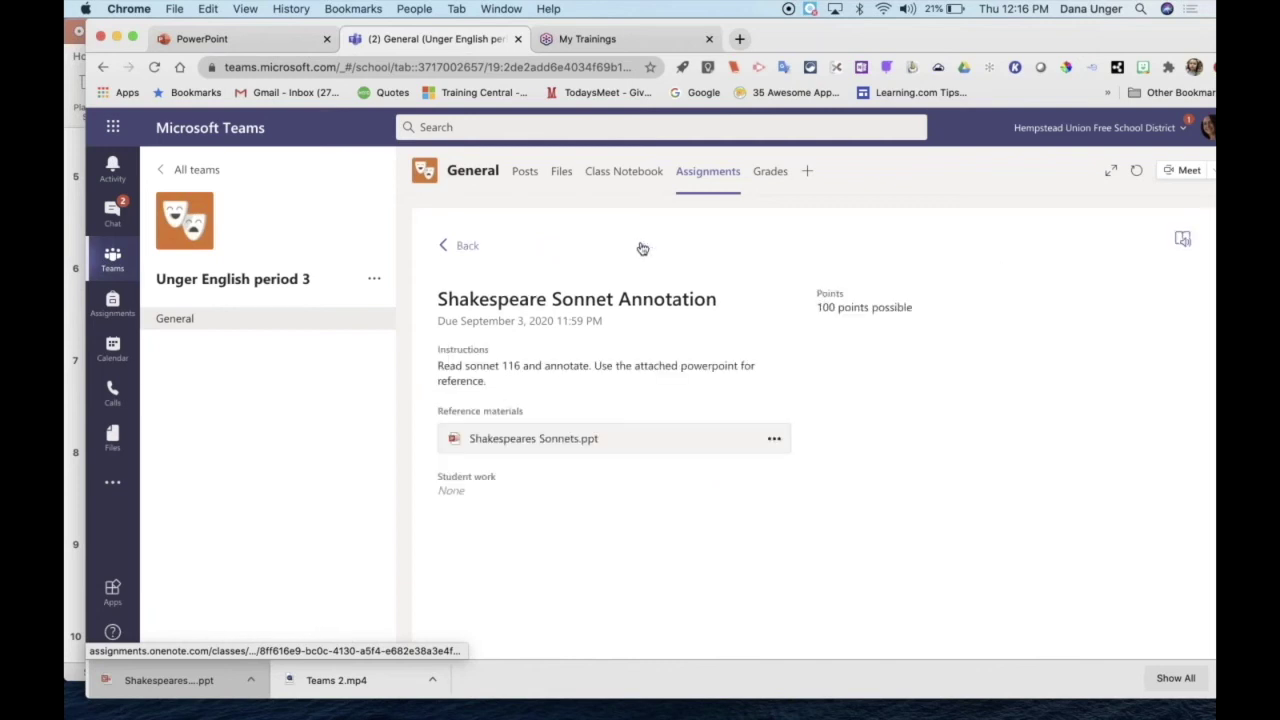
{"action": "left_click", "coordinate": [474, 255]}
Step: Open the Shakespeare Sonnet Annotation assignment for editing, update it as it stands, and reopen its grading page
{"action": "left_click", "coordinate": [560, 247]}
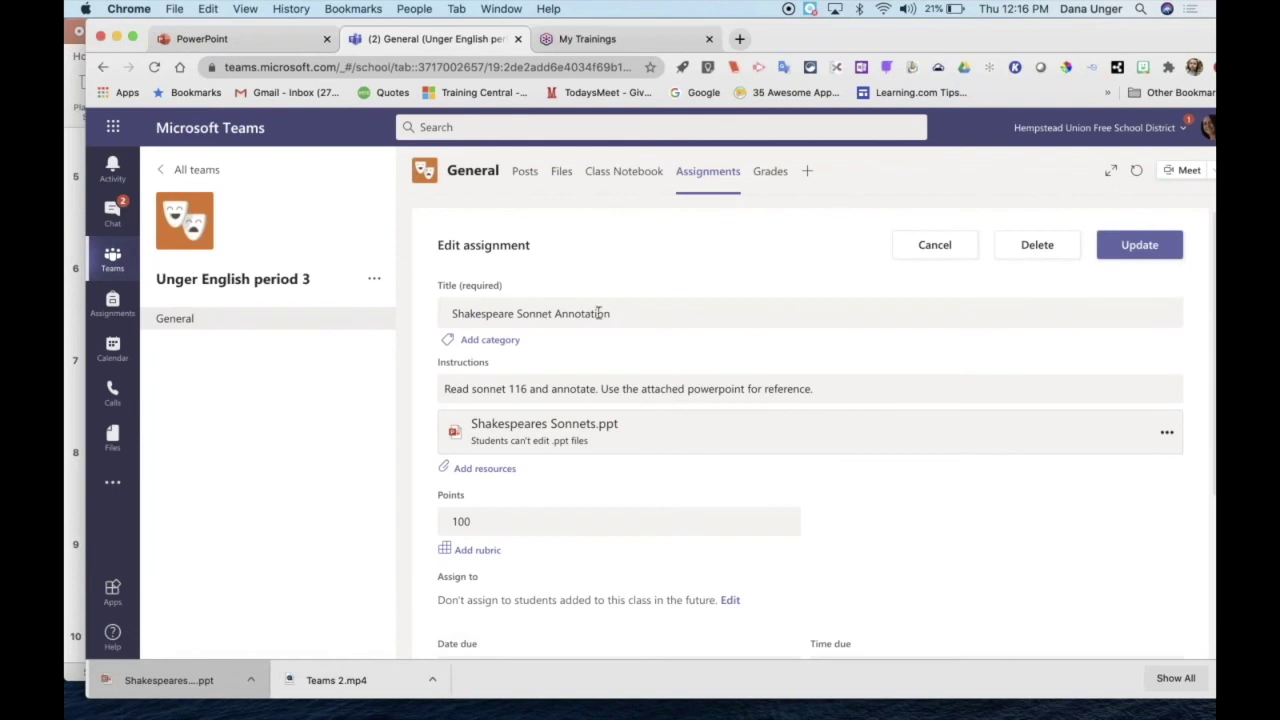
{"action": "left_click", "coordinate": [1139, 245]}
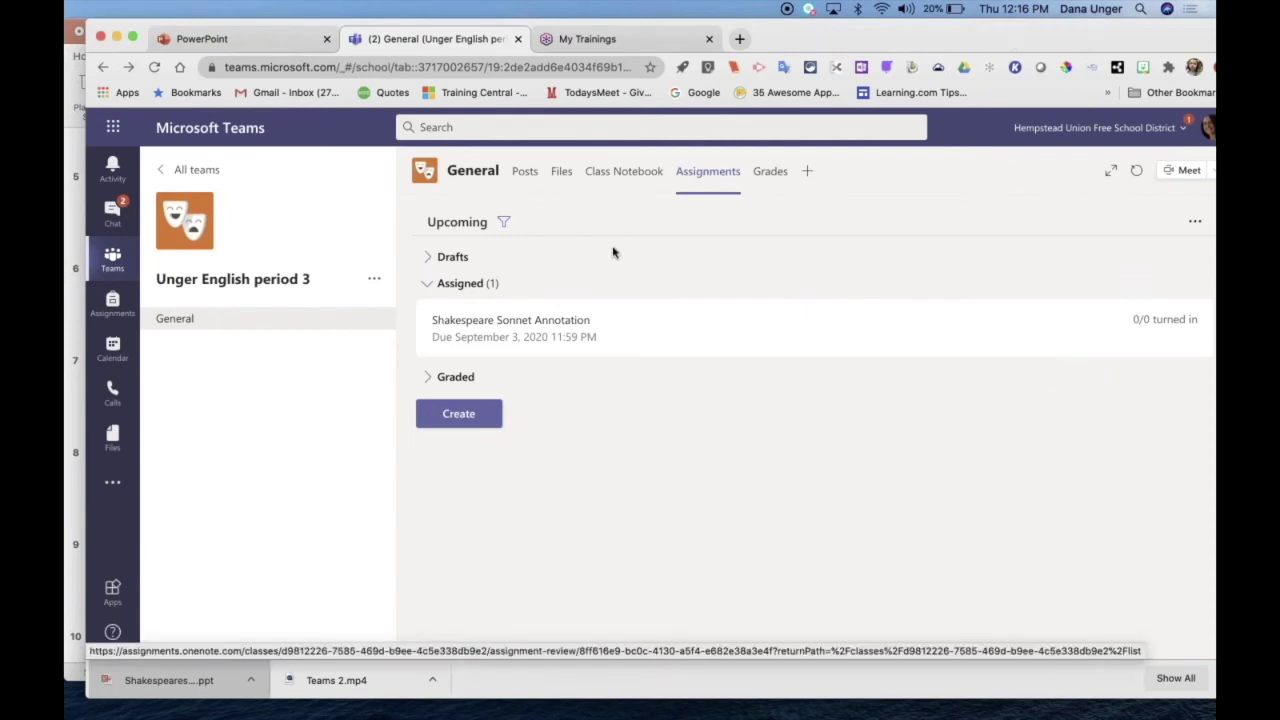
{"action": "left_click", "coordinate": [510, 332]}
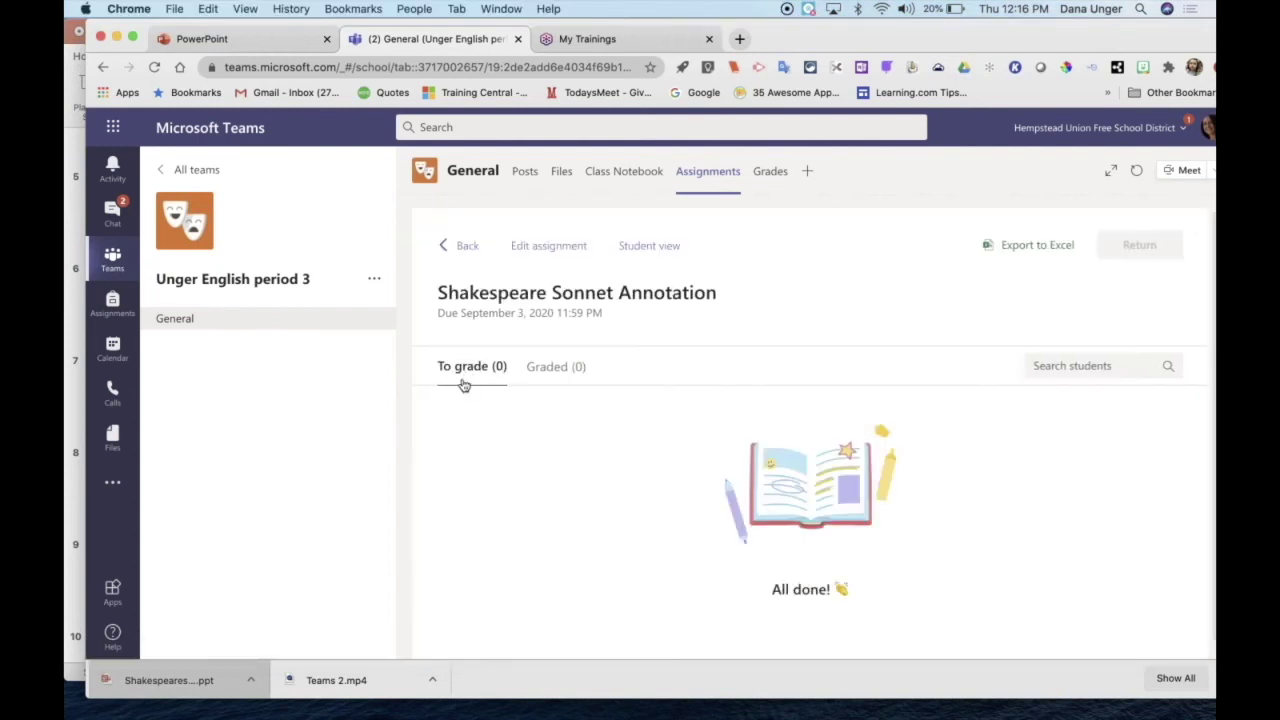